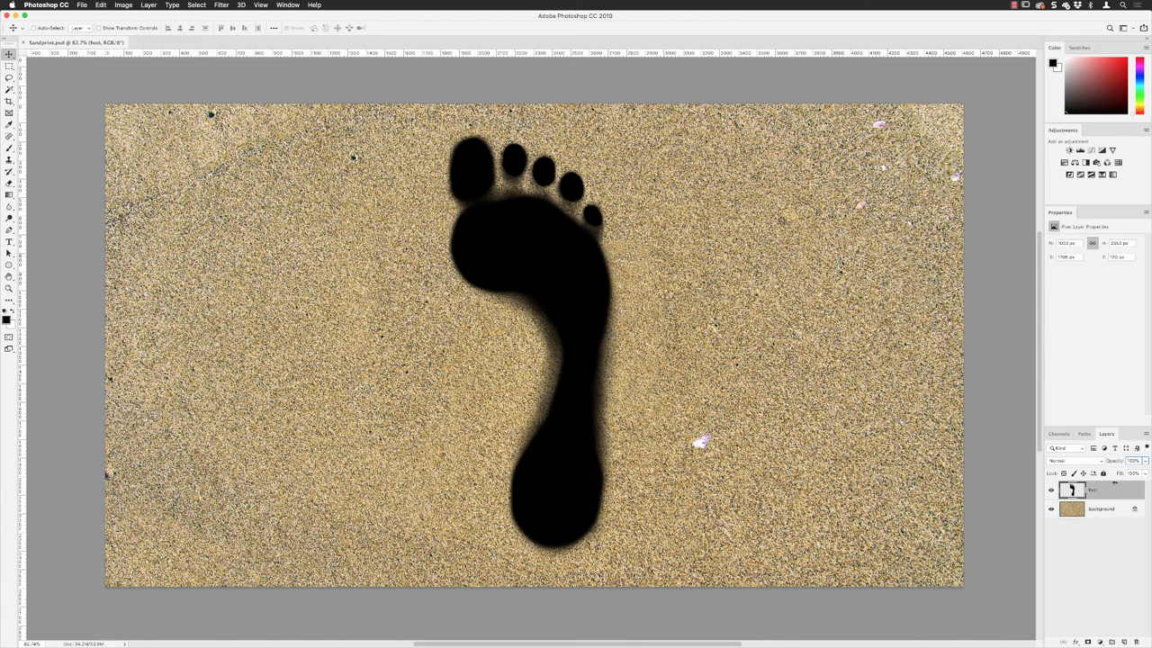
Float the layers list over the canvas beside the footprint and convert the foot layer to a smart object.
left_click_drag(1107, 439, 743, 170)
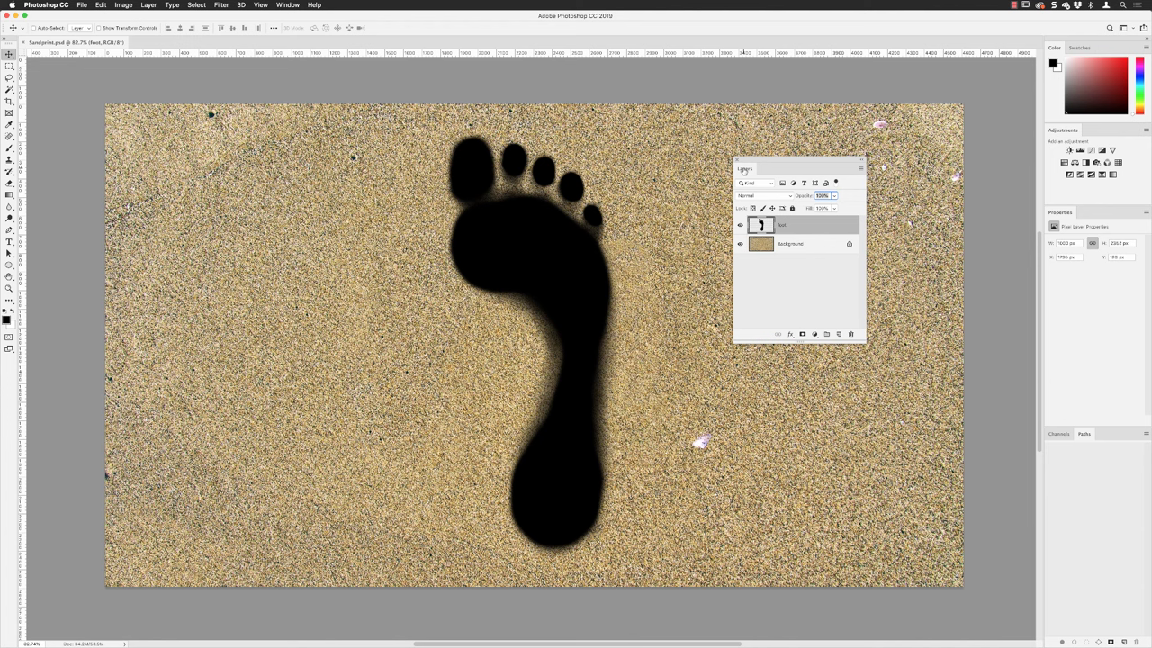
left_click_drag(758, 161, 226, 143)
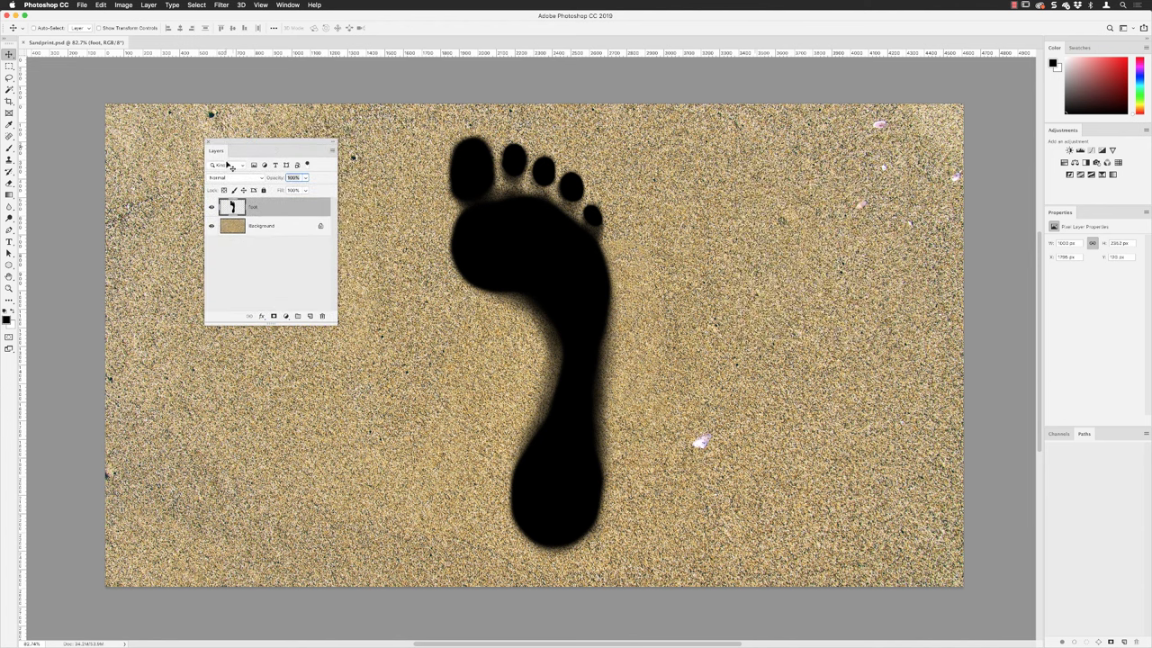
right_click(255, 209)
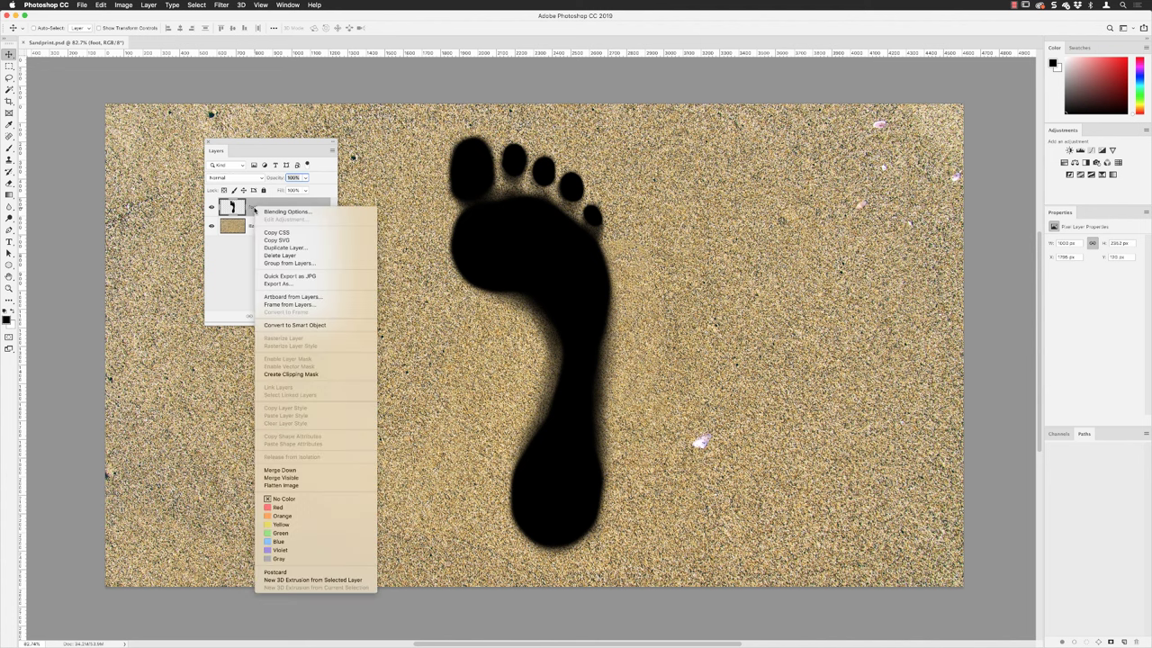
left_click(288, 325)
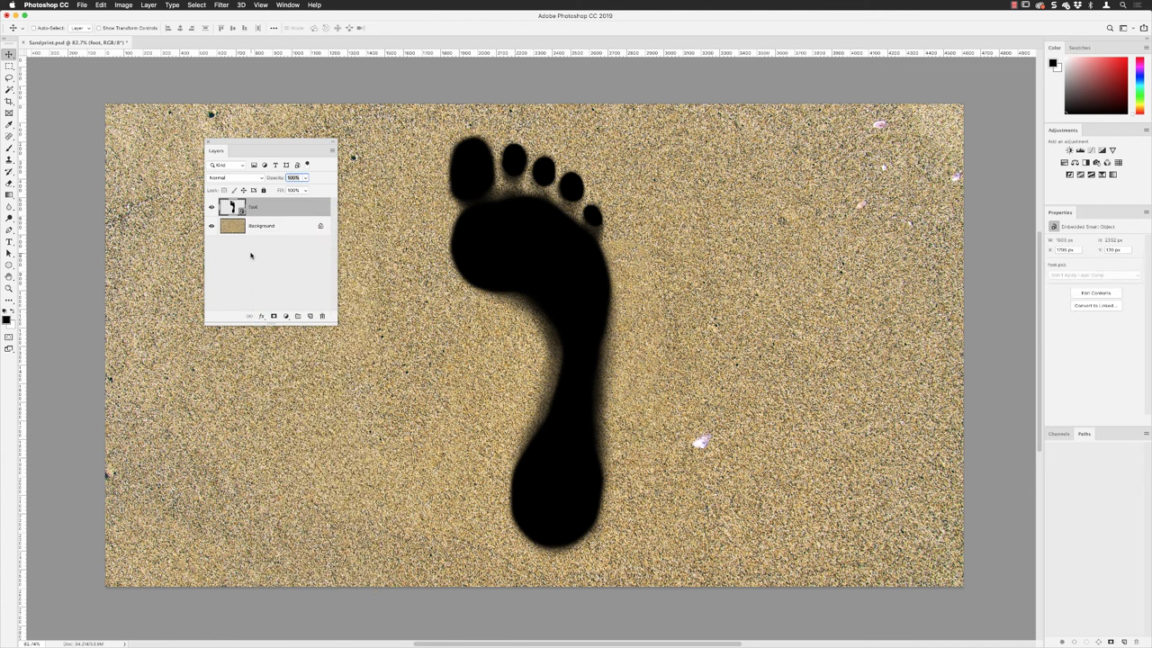
Rotate the foot layer about 29 degrees clockwise with Free Transform and apply the transformation.
left_click(100, 5)
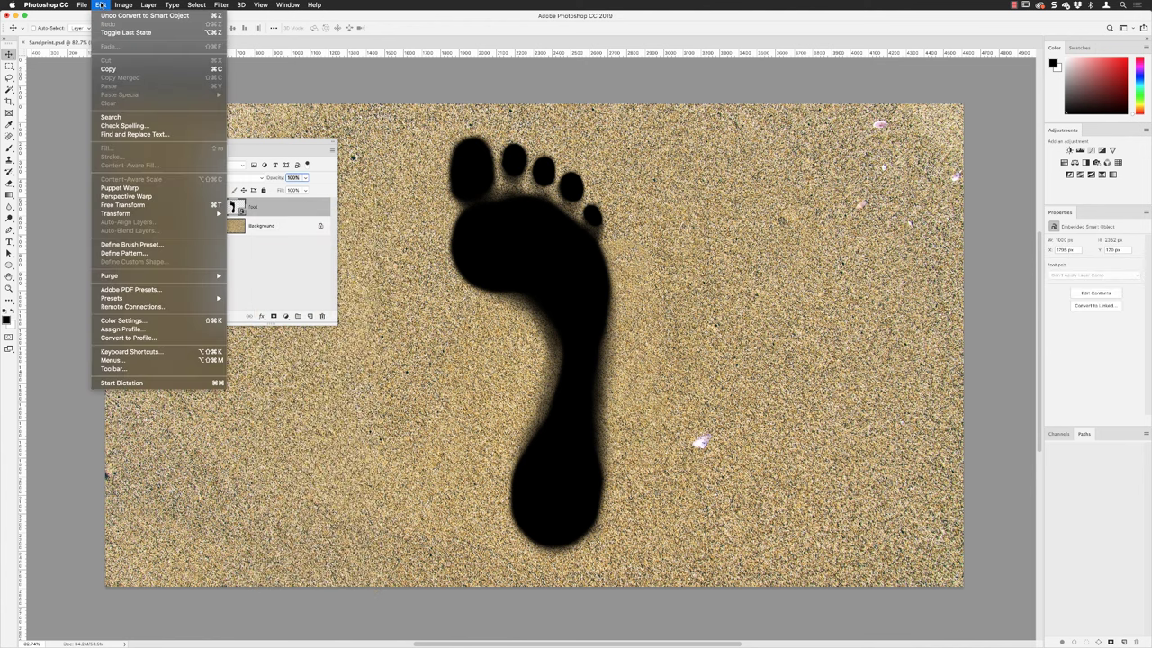
left_click(135, 205)
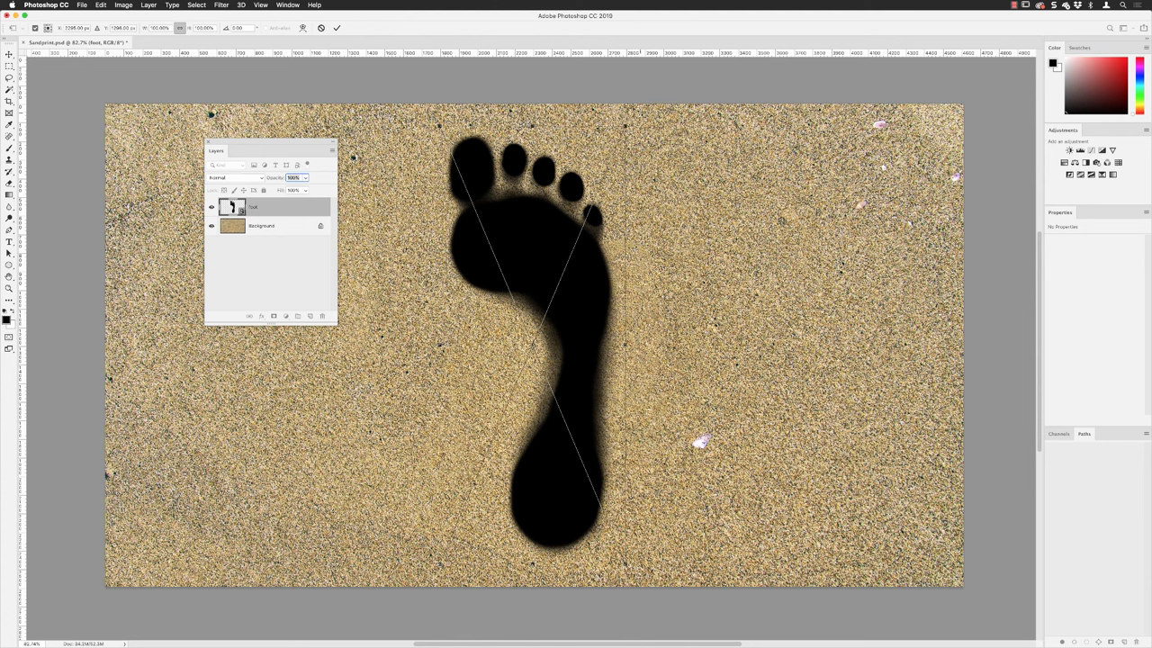
left_click_drag(665, 106, 741, 191)
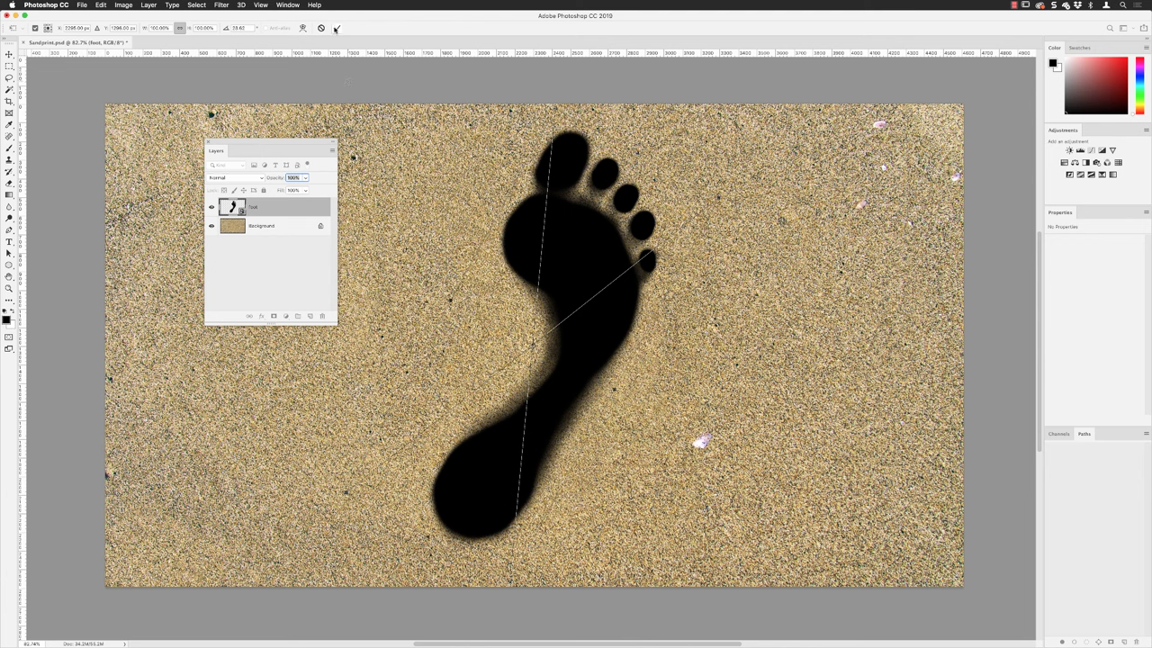
left_click(337, 28)
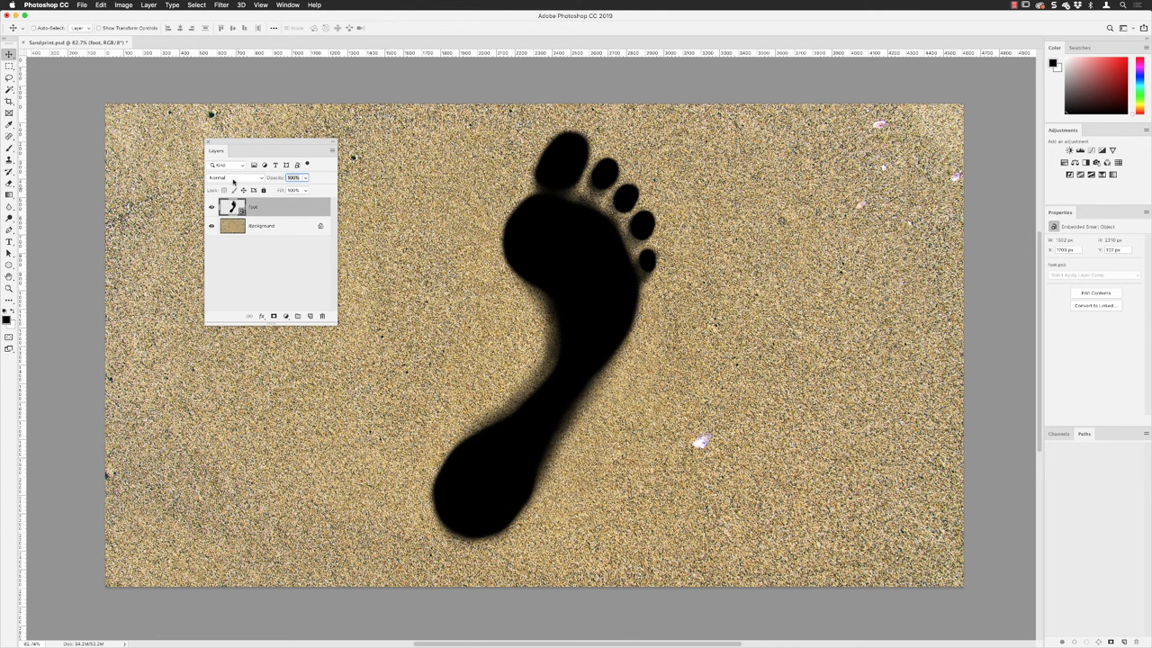
Set the foot layer's blend mode to Soft Light and its fill to 10%.
left_click(229, 179)
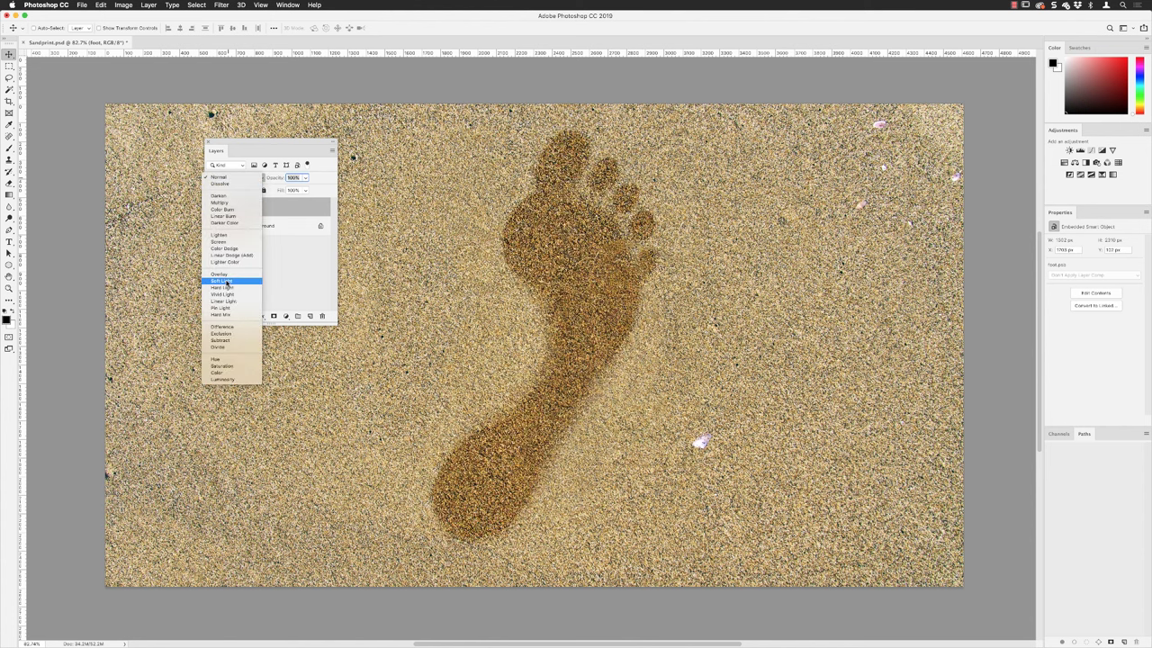
left_click(224, 283)
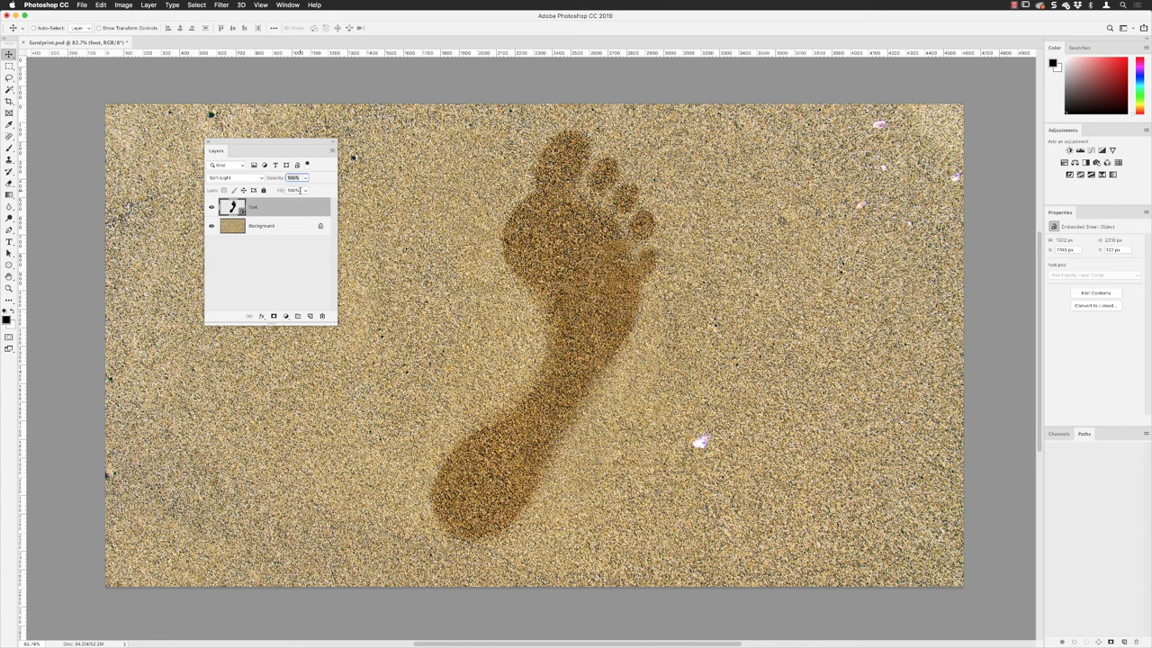
left_click(294, 191)
type("0")
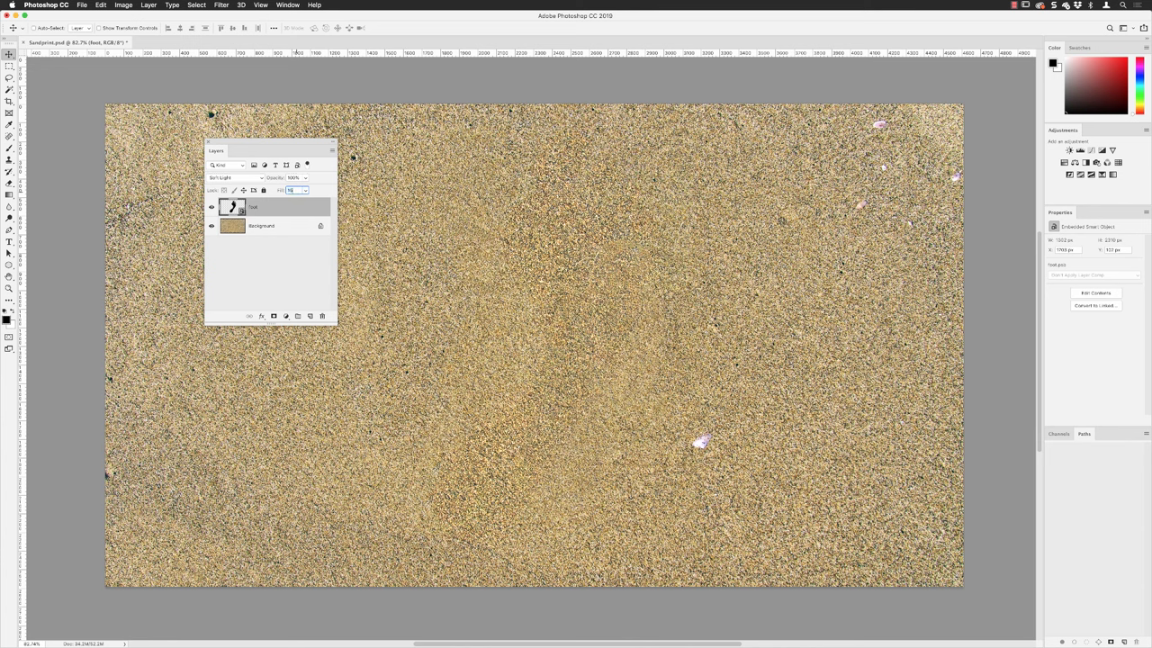
key("Return")
left_click_drag(280, 193, 295, 193)
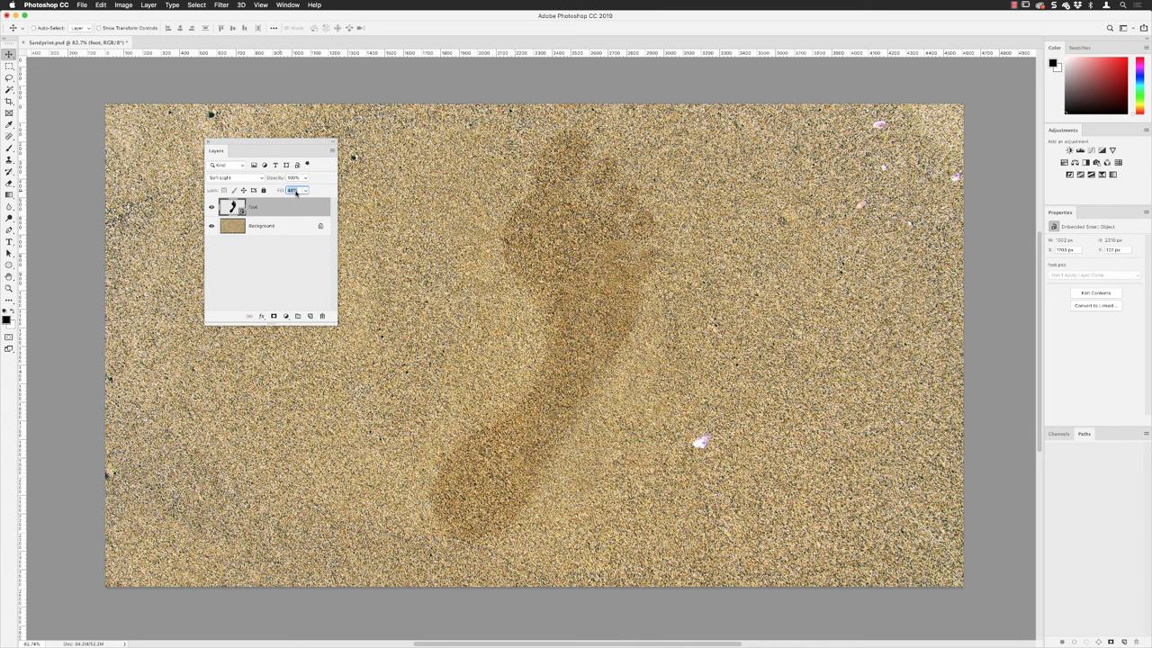
left_click_drag(296, 193, 291, 192)
key("Return")
left_click_drag(279, 194, 272, 191)
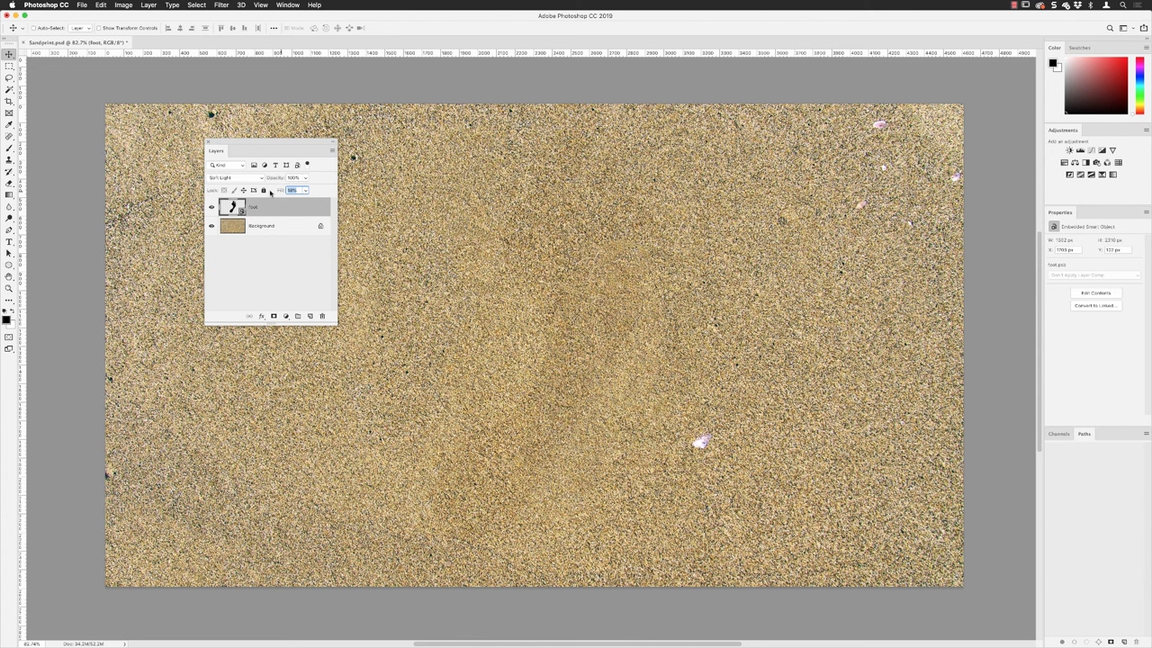
key("Return")
Add a Bevel & Emboss effect to the foot layer with the Inner Bevel style, Smooth technique and Down direction.
left_click(261, 316)
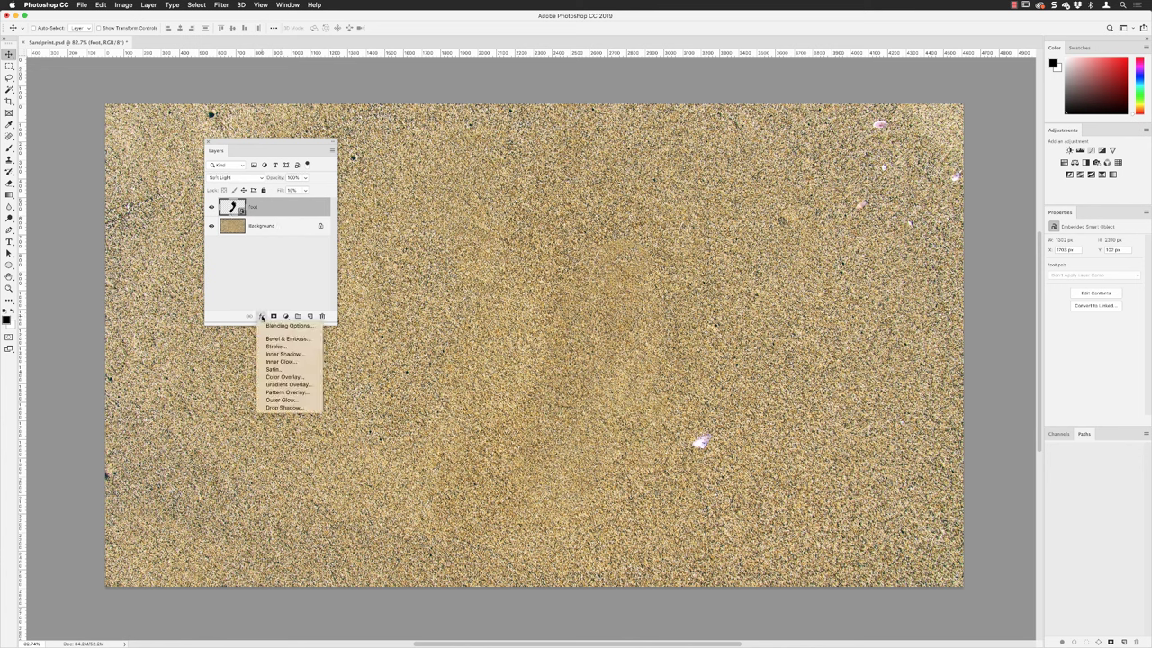
left_click(269, 339)
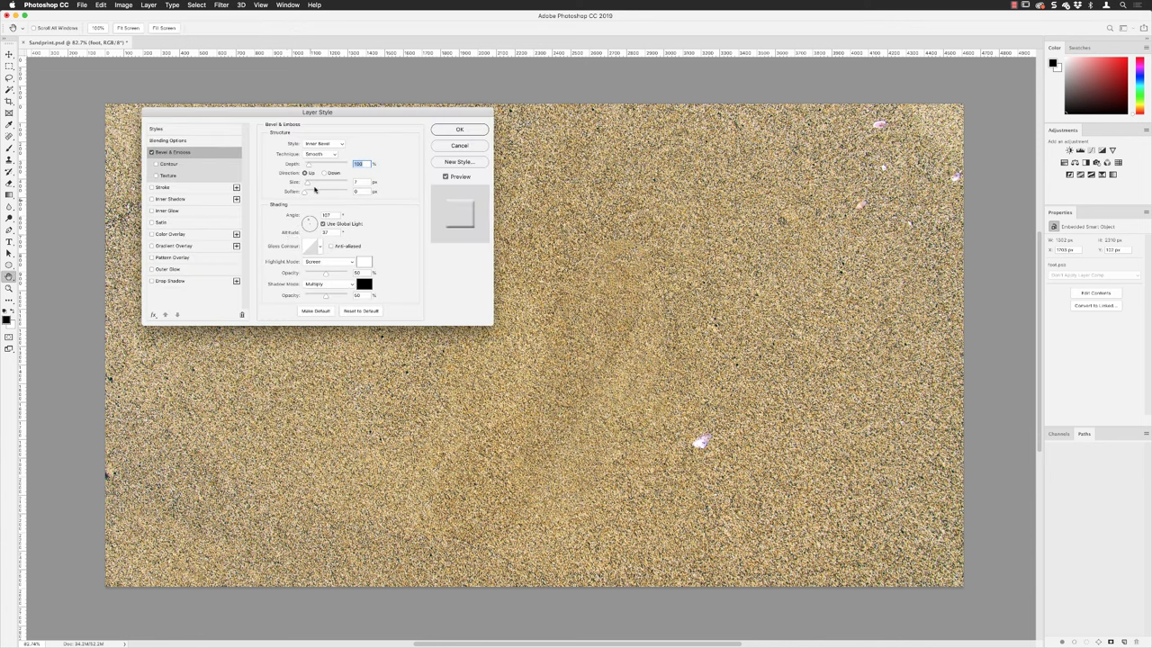
left_click_drag(272, 112, 805, 106)
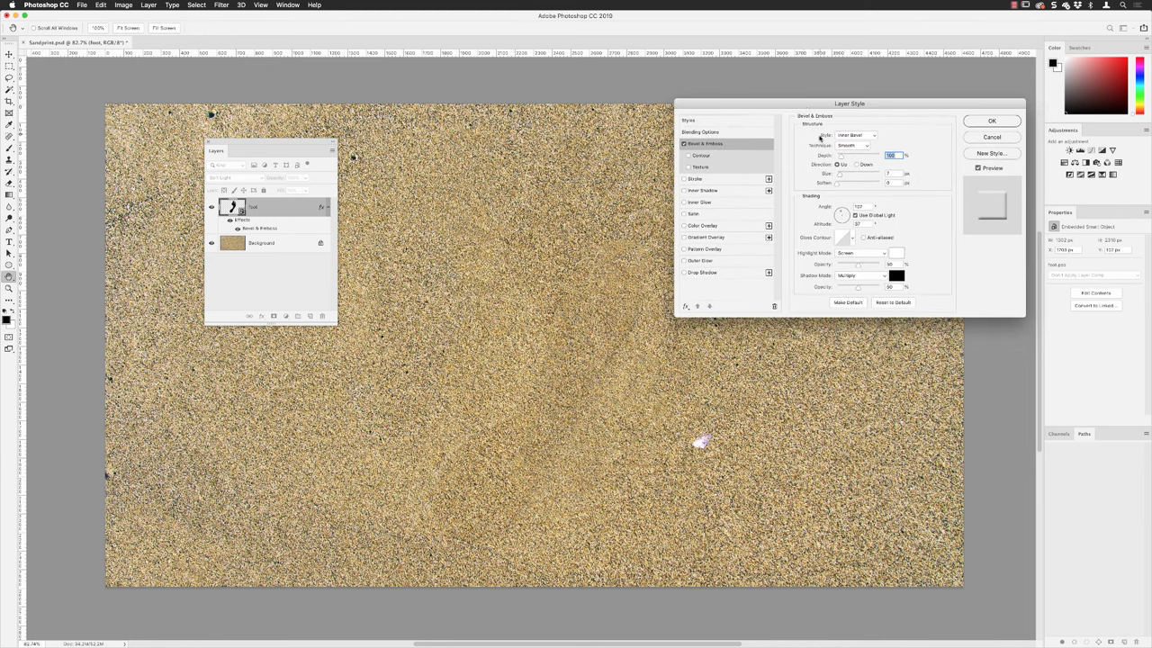
left_click(845, 135)
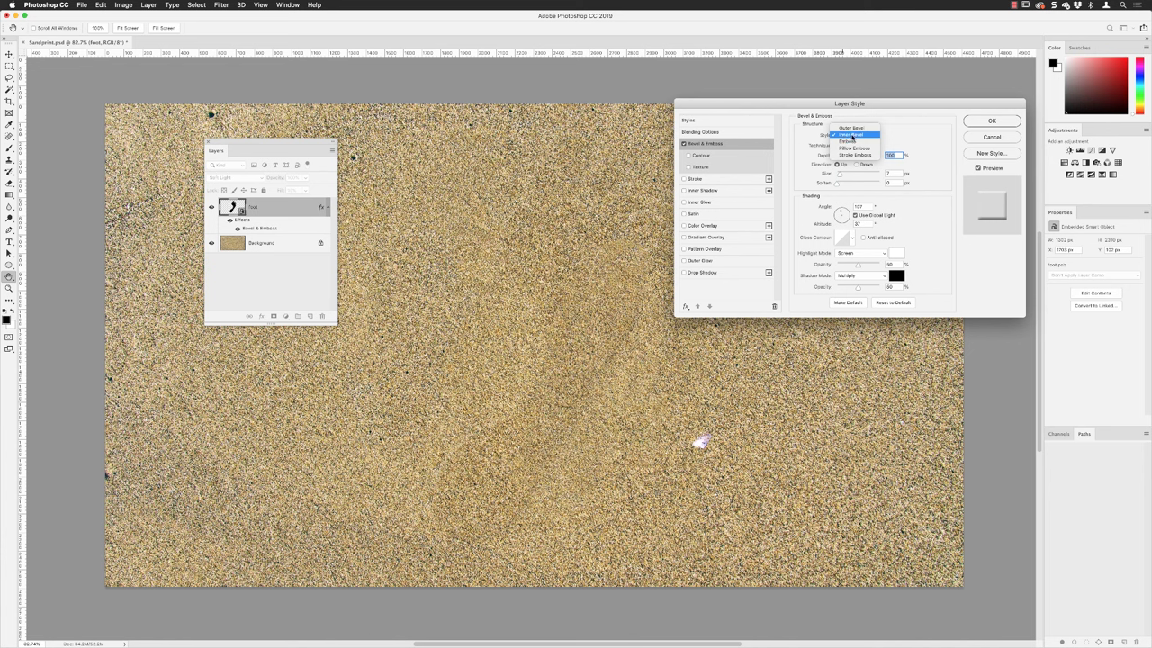
left_click(850, 135)
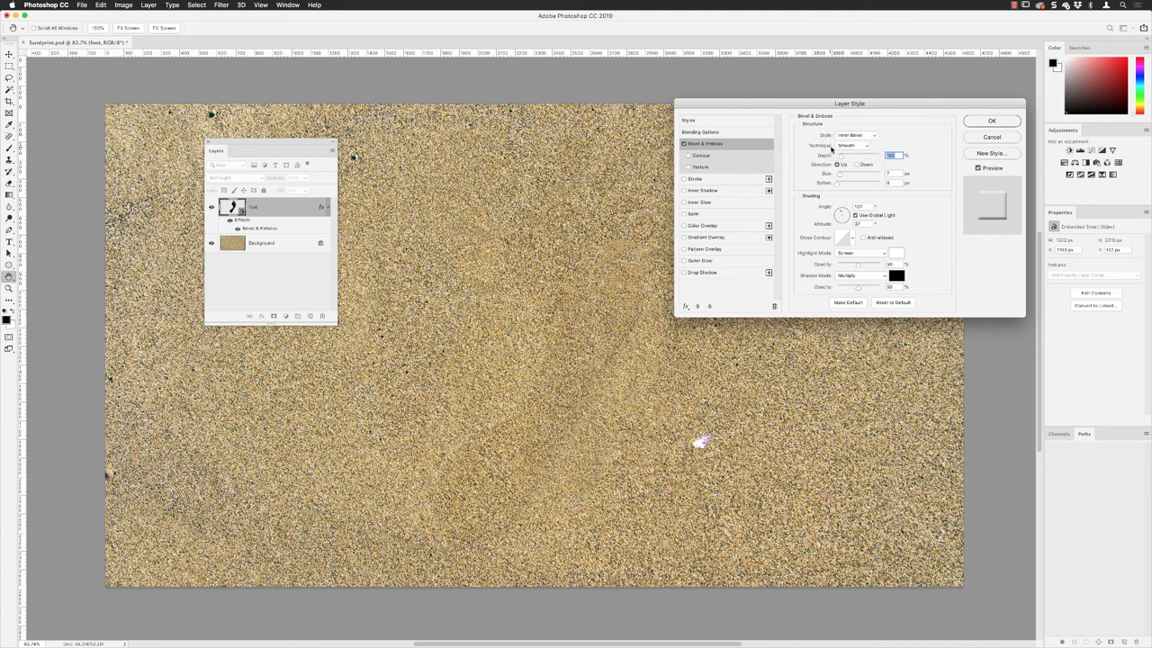
left_click(851, 146)
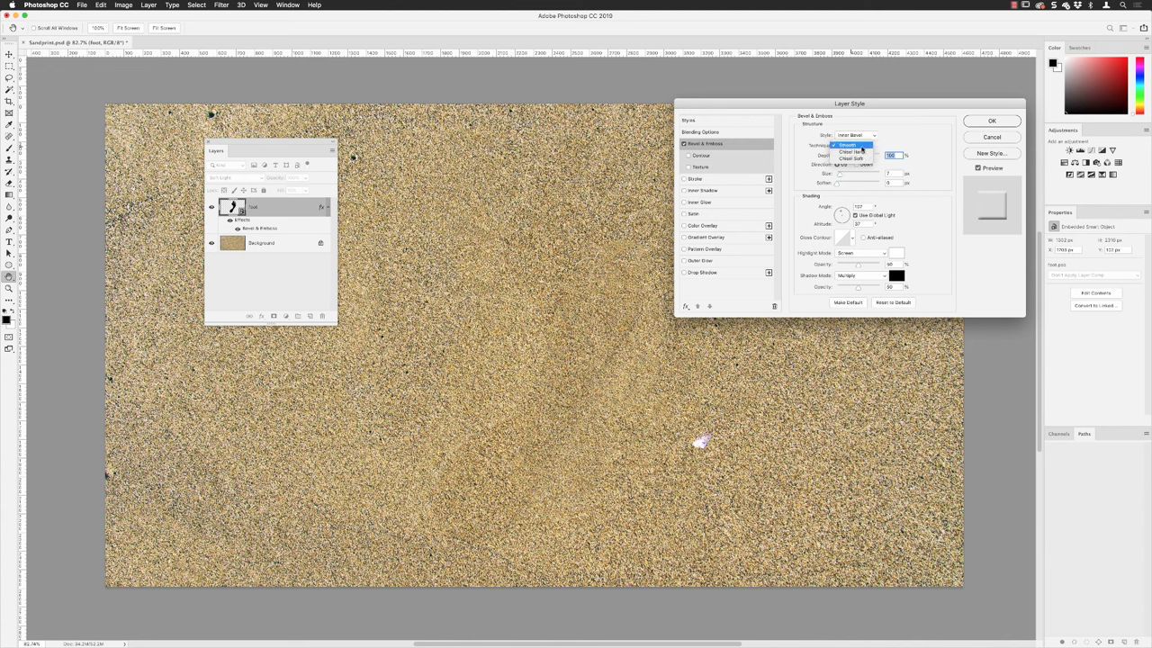
left_click(859, 146)
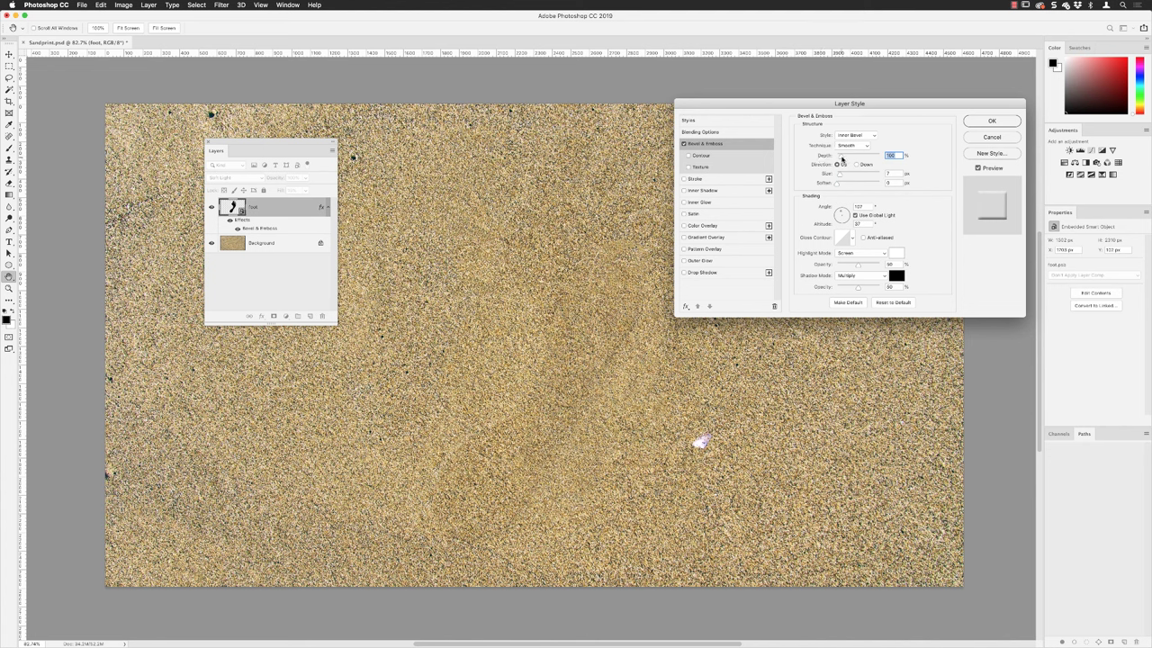
left_click(856, 165)
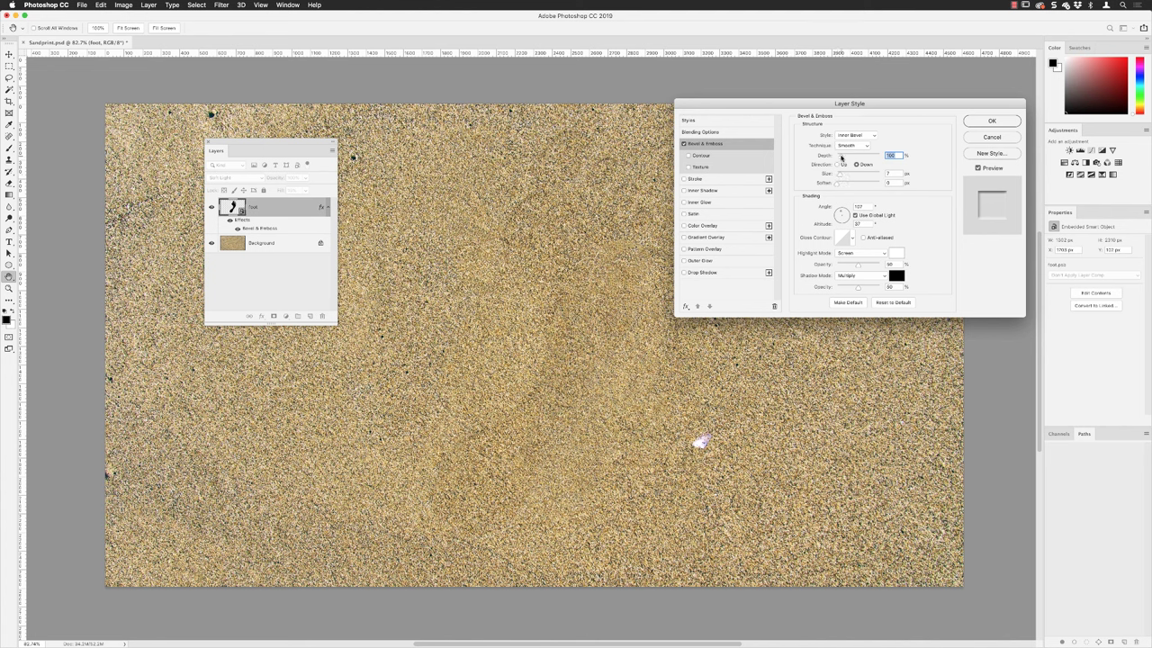
Try several depths for the footprint's bevel and settle on a depth of about 128%.
left_click_drag(840, 157, 875, 158)
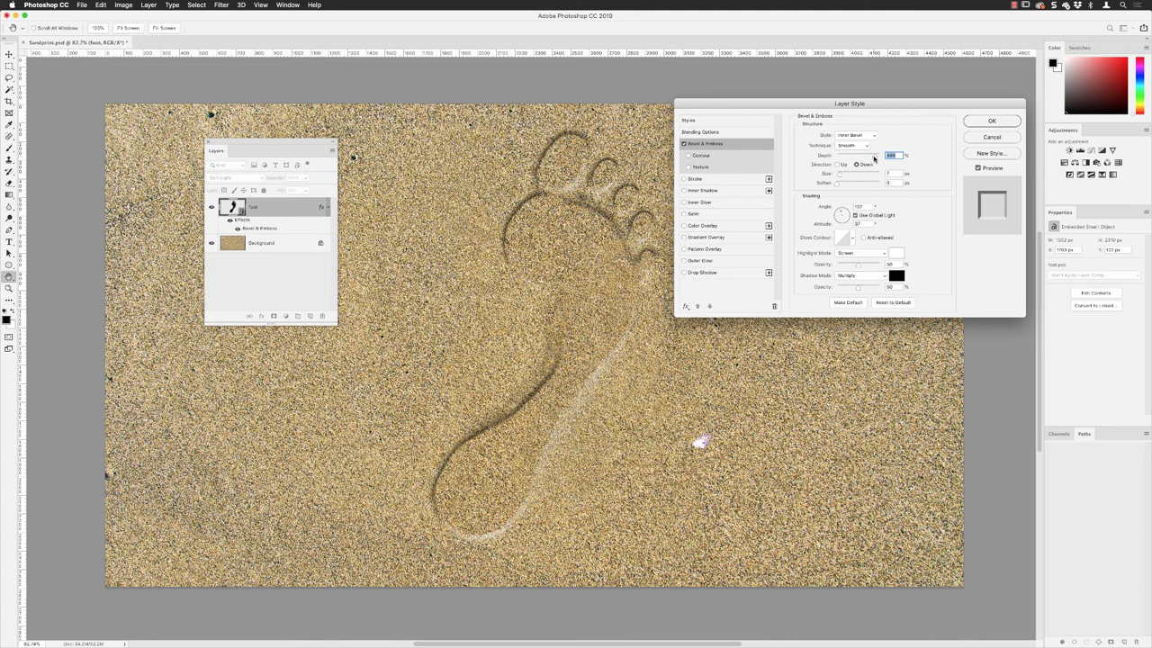
left_click_drag(874, 158, 861, 159)
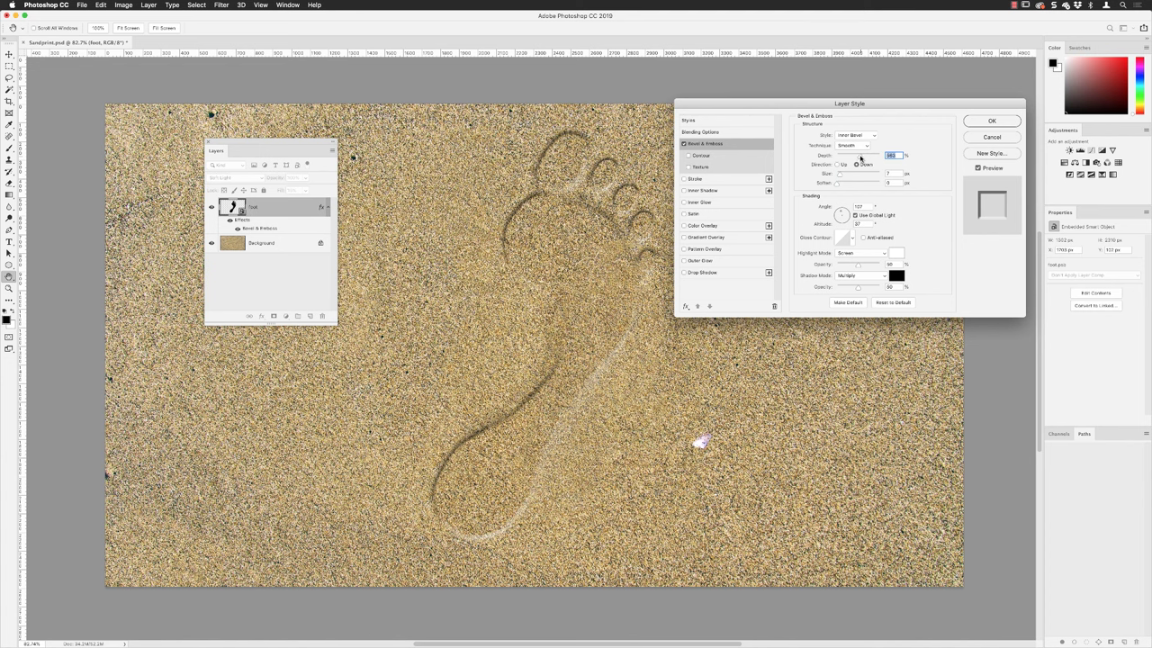
left_click_drag(859, 158, 873, 159)
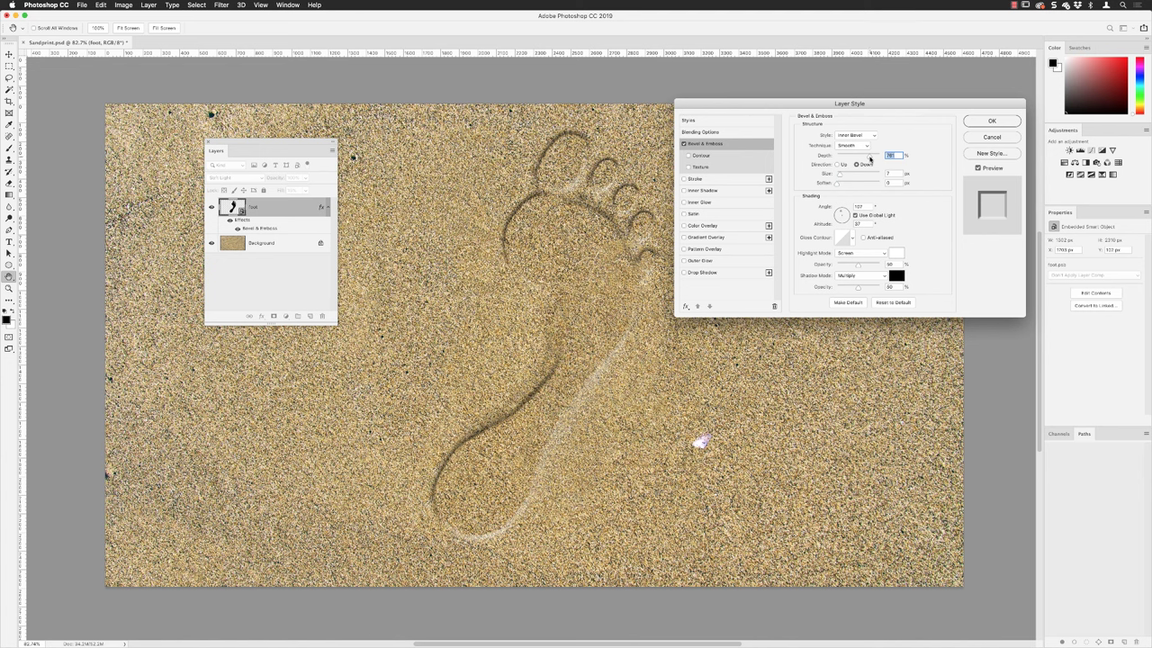
left_click_drag(869, 158, 843, 158)
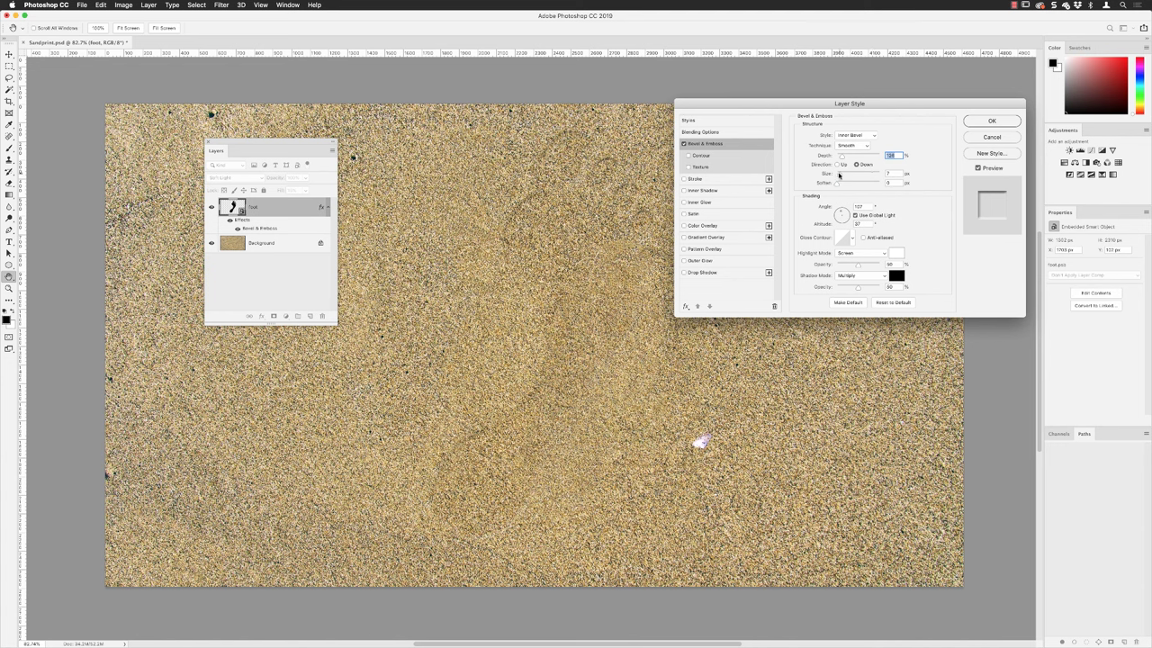
Set the footprint bevel's size to 80 px and its soften value to 16 px.
left_click_drag(840, 177, 854, 177)
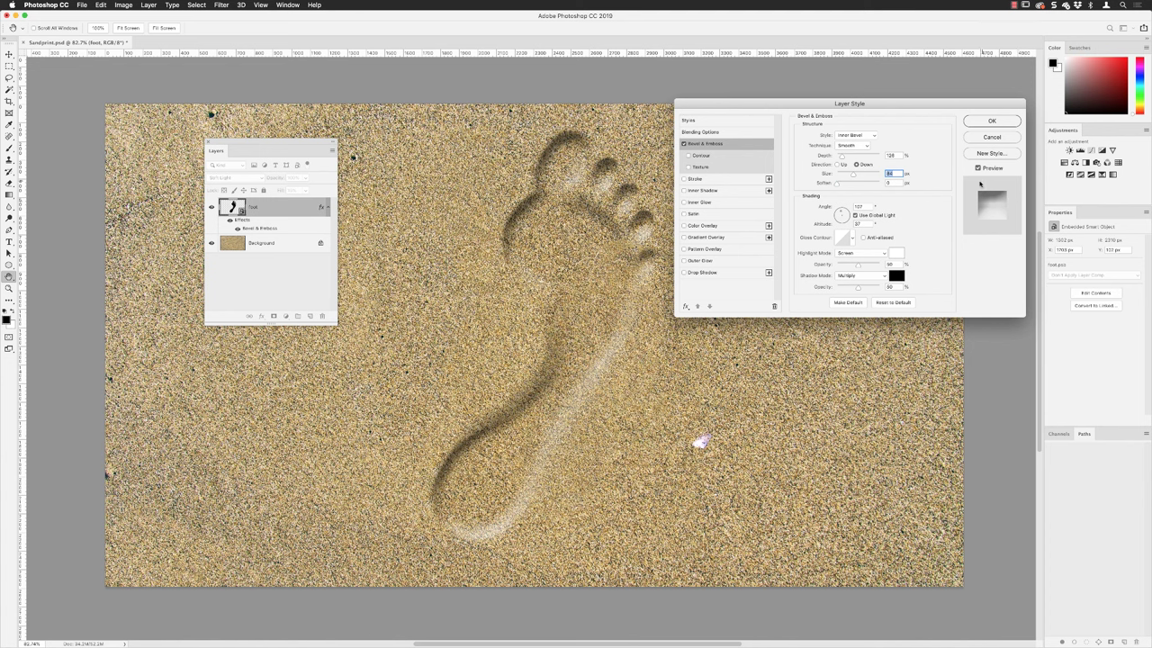
left_click_drag(853, 174, 849, 176)
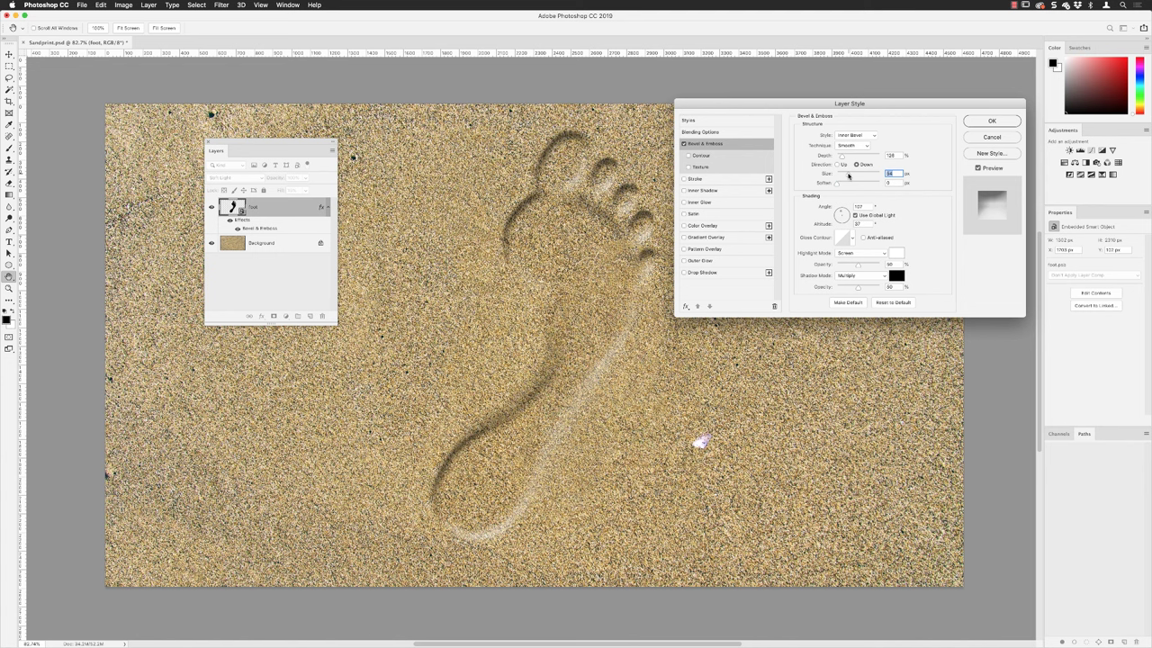
left_click_drag(847, 177, 851, 176)
type("80")
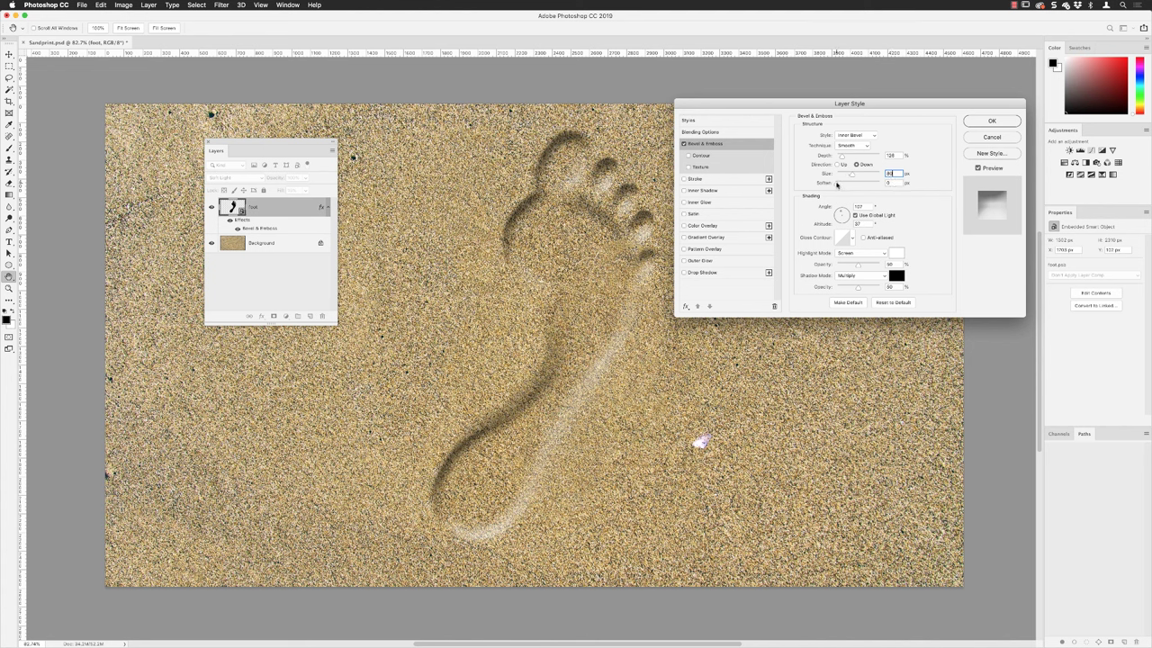
key("Tab")
left_click_drag(840, 184, 874, 186)
Try higher and lower shading angles for the light on the footprint's bevel.
left_click(864, 207)
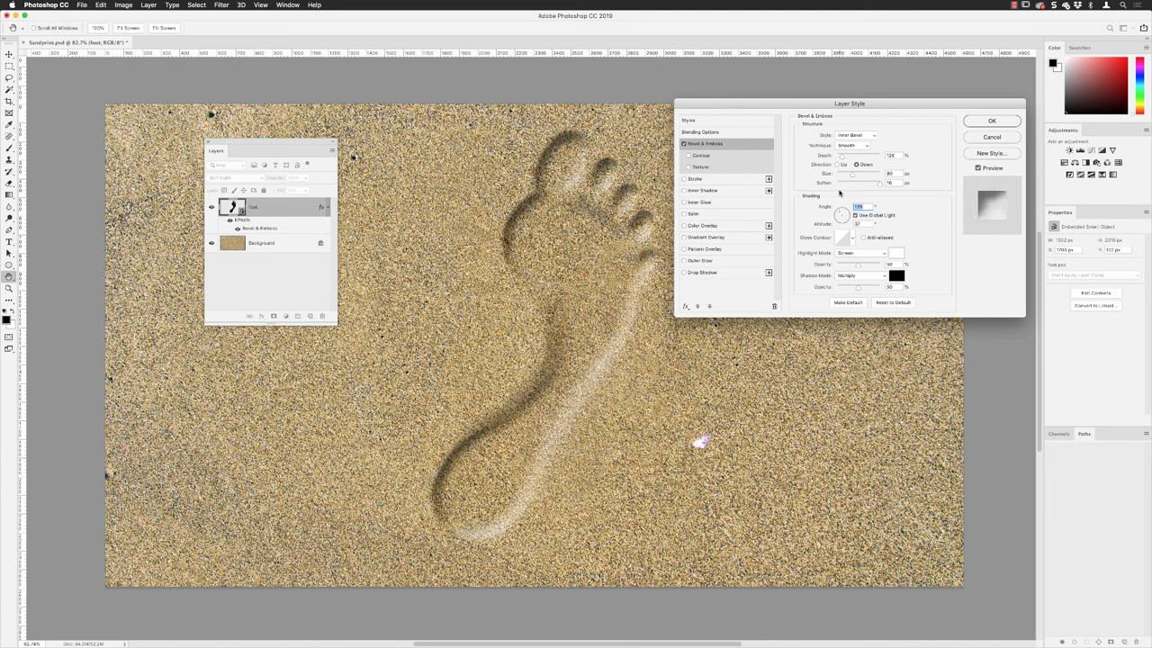
key("Up")
key("Up")
key("Up")
key("Up")
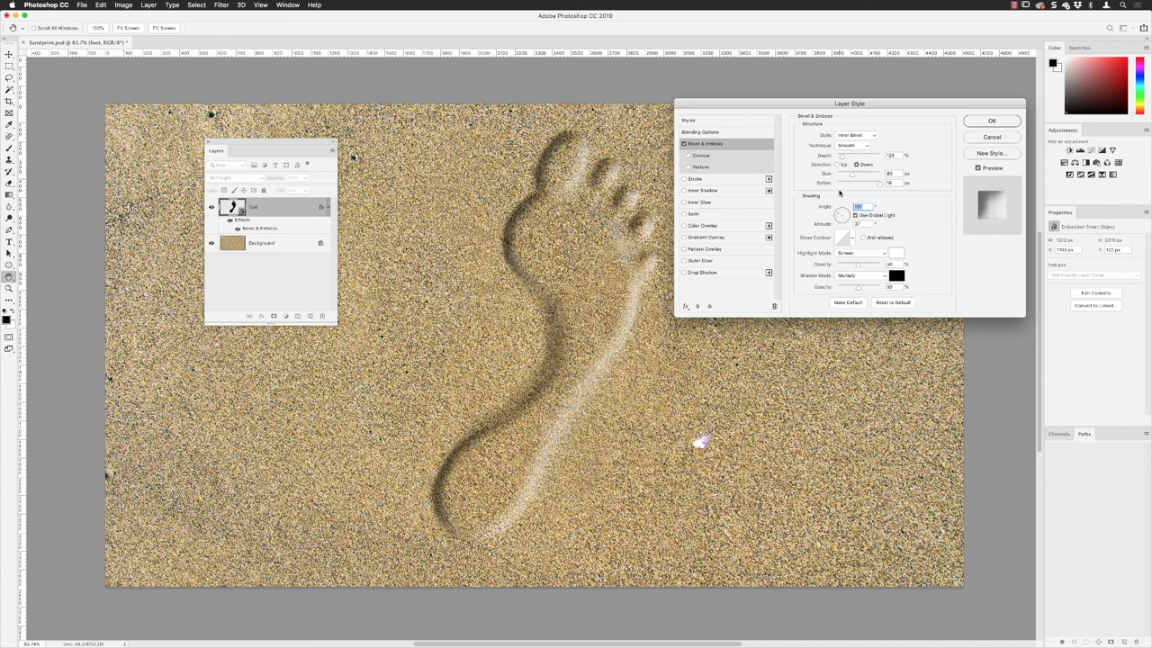
key("Down")
key("Down")
key("Down")
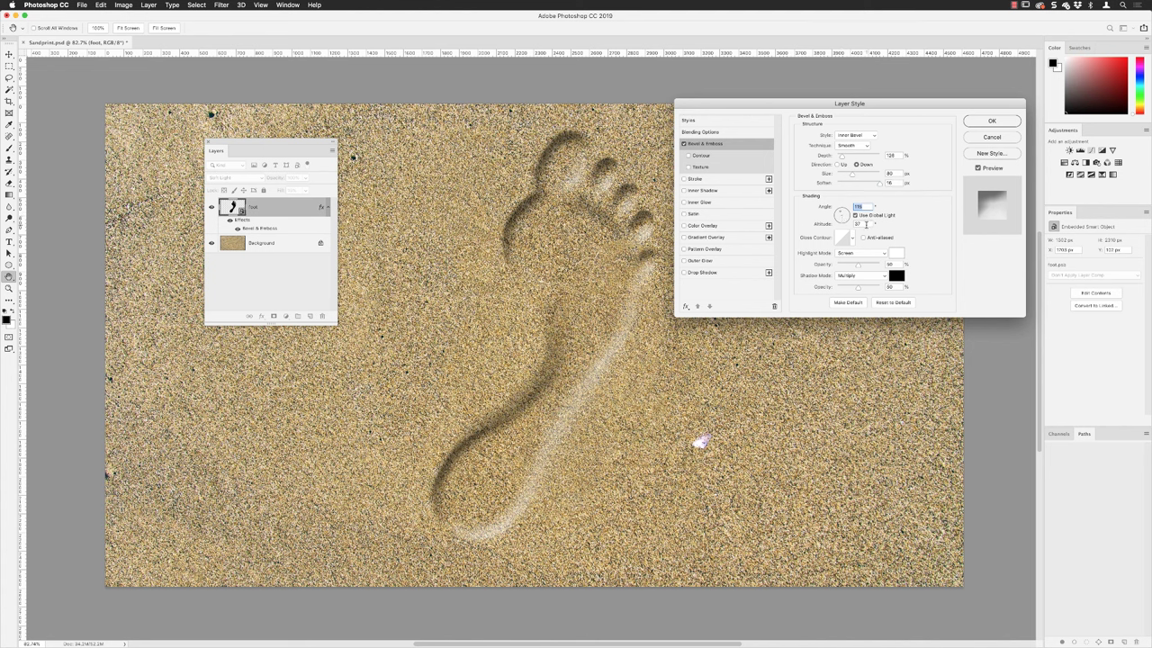
Try a much higher altitude for the light on the footprint's bevel.
key("Tab")
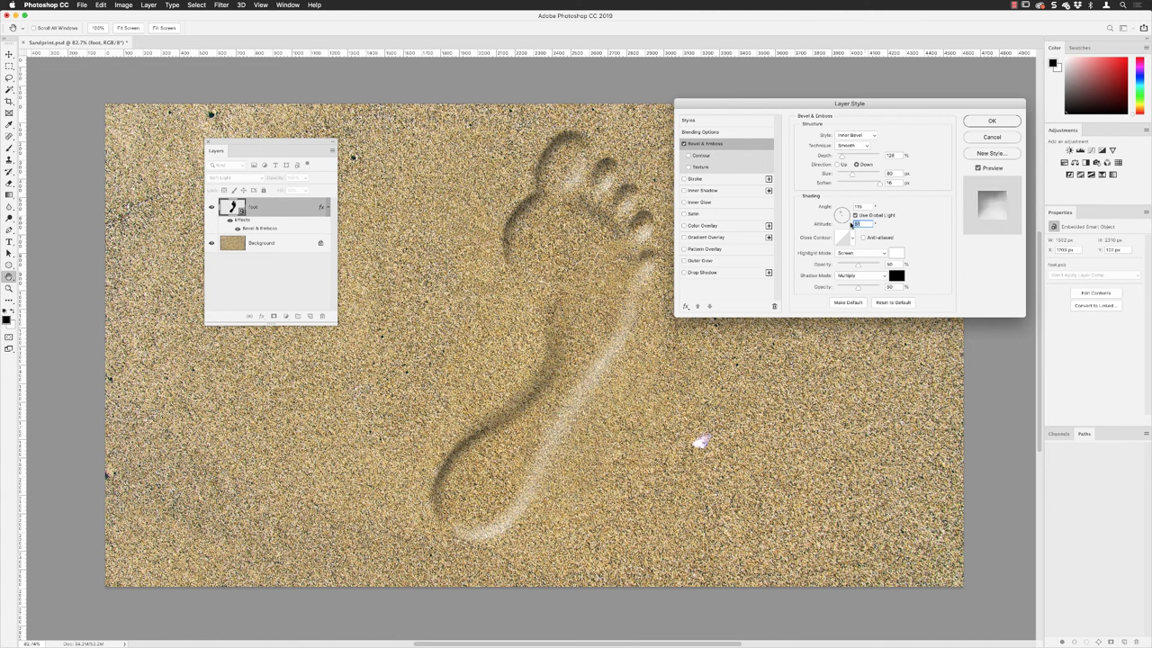
key("Up")
key("Up")
key("Up")
key("Up")
key("Up")
key("Up")
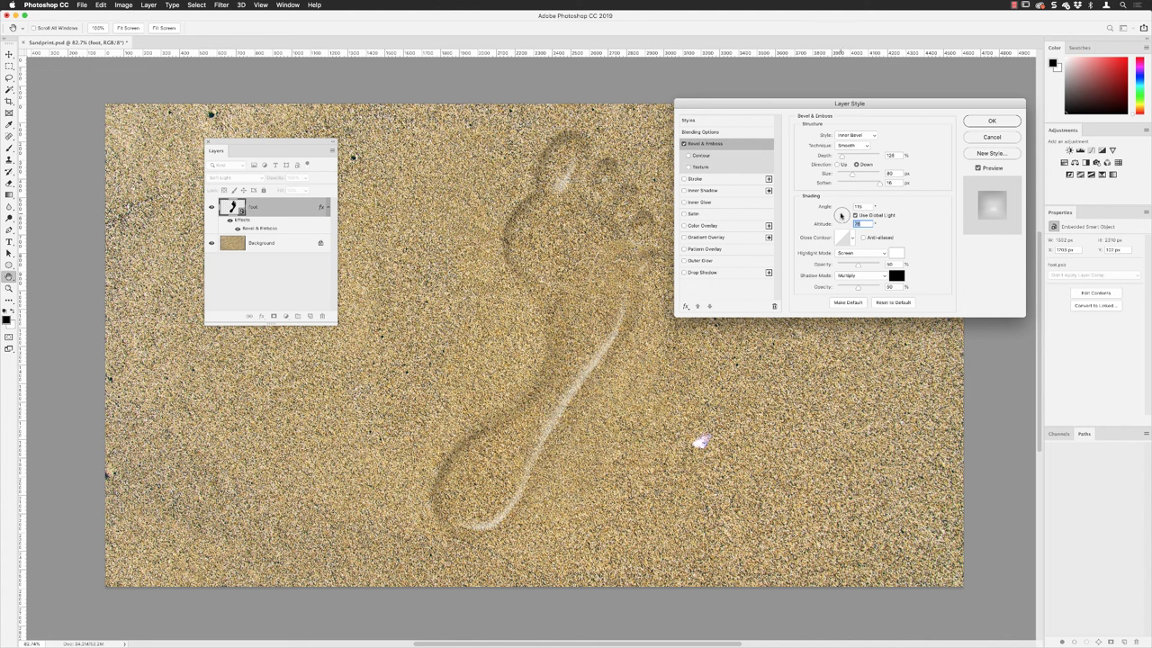
Reposition the bevel's light to an altitude of about 42 degrees and set its angle to about 115 degrees.
left_click_drag(841, 216, 839, 214)
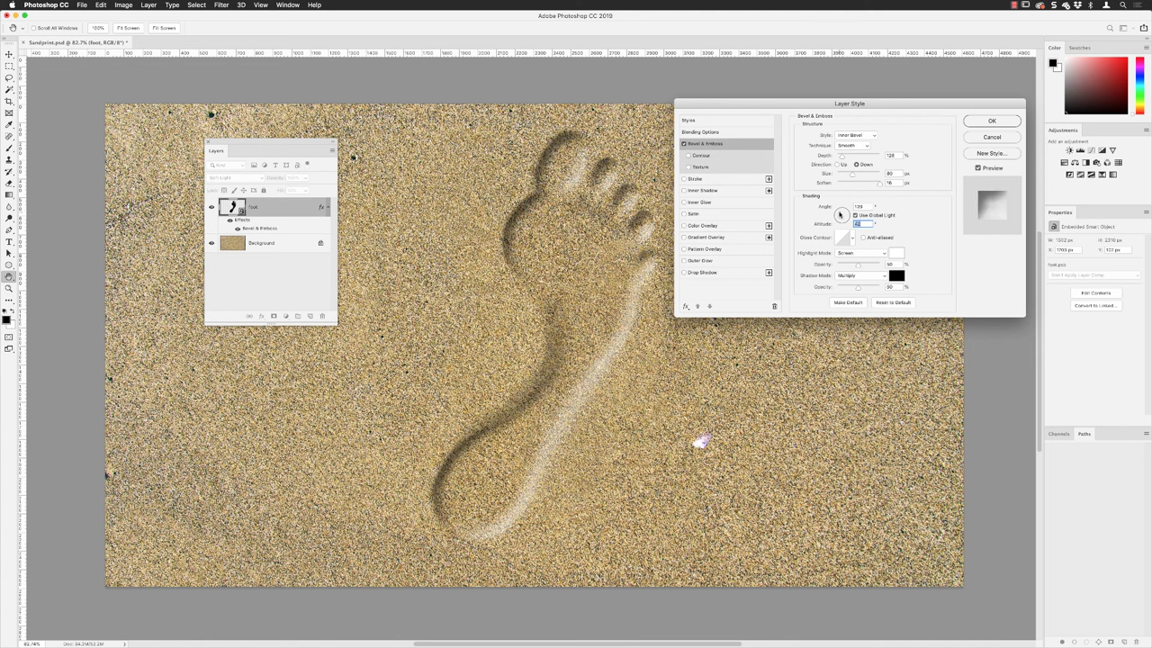
left_click(840, 214)
type("170")
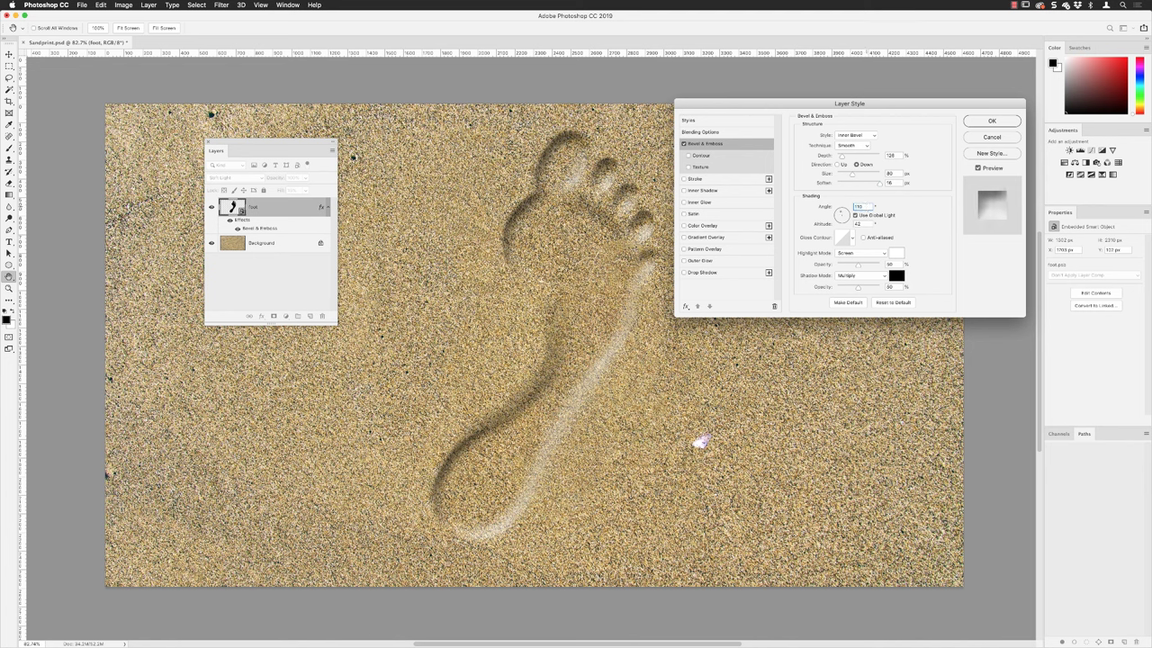
Lower the bevel light's altitude to about 35 degrees and turn on anti-aliasing for the gloss contour.
double_click(865, 224)
type("30")
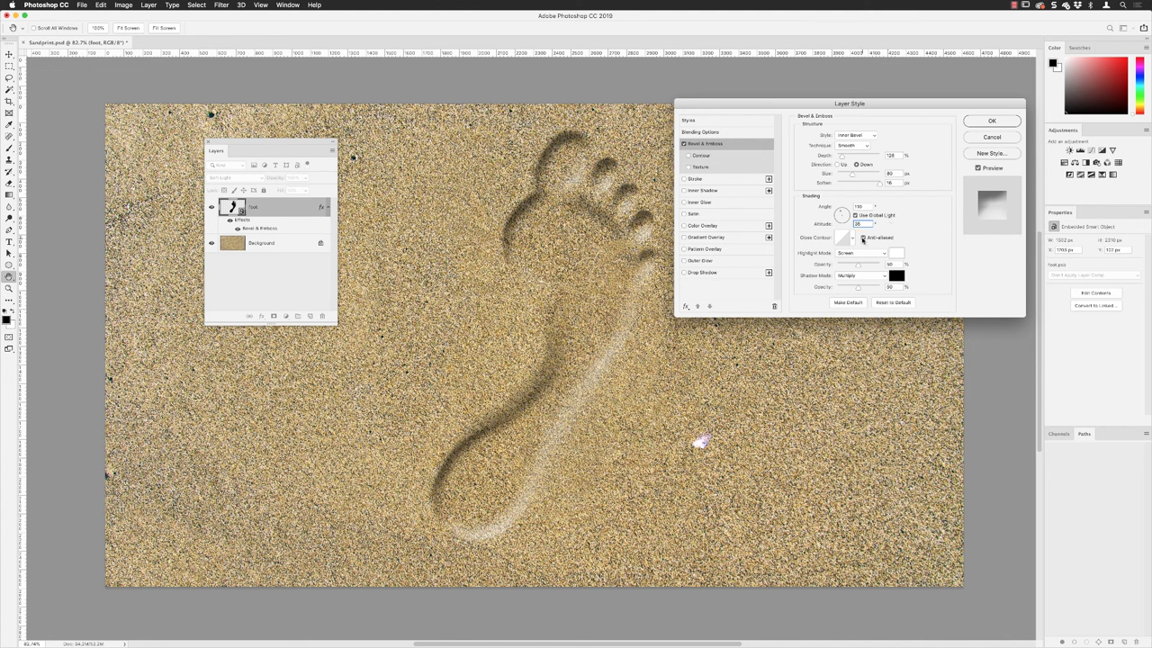
left_click(862, 238)
Try the different gloss contour presets on the footprint's bevel and return to the linear one.
left_click(851, 240)
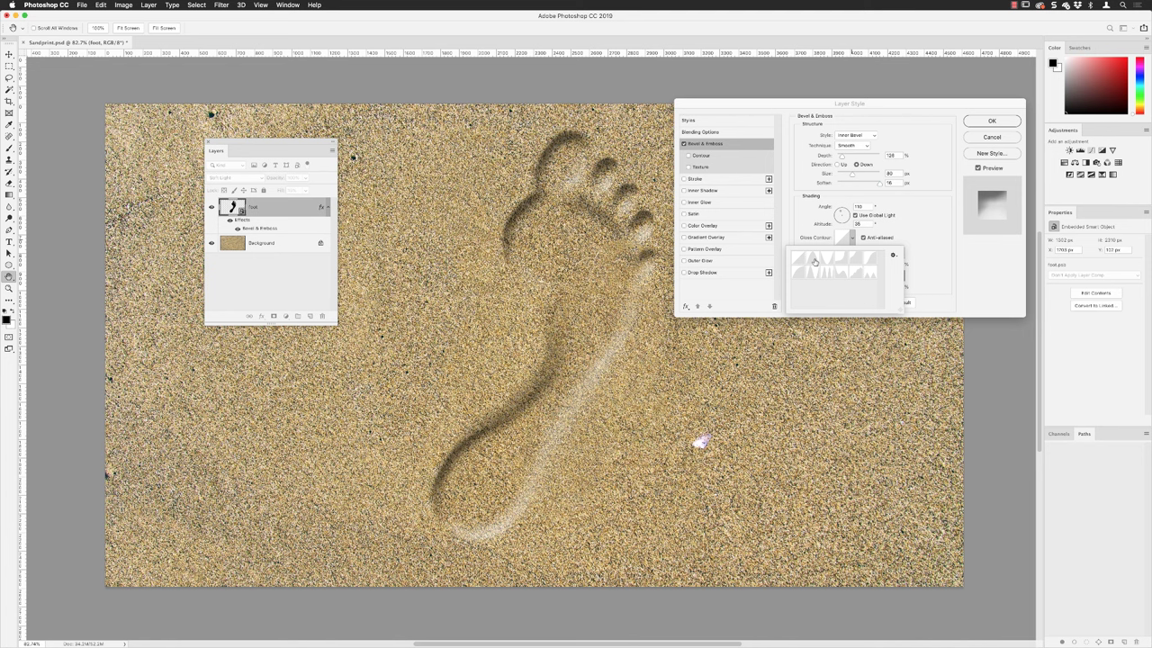
left_click(814, 262)
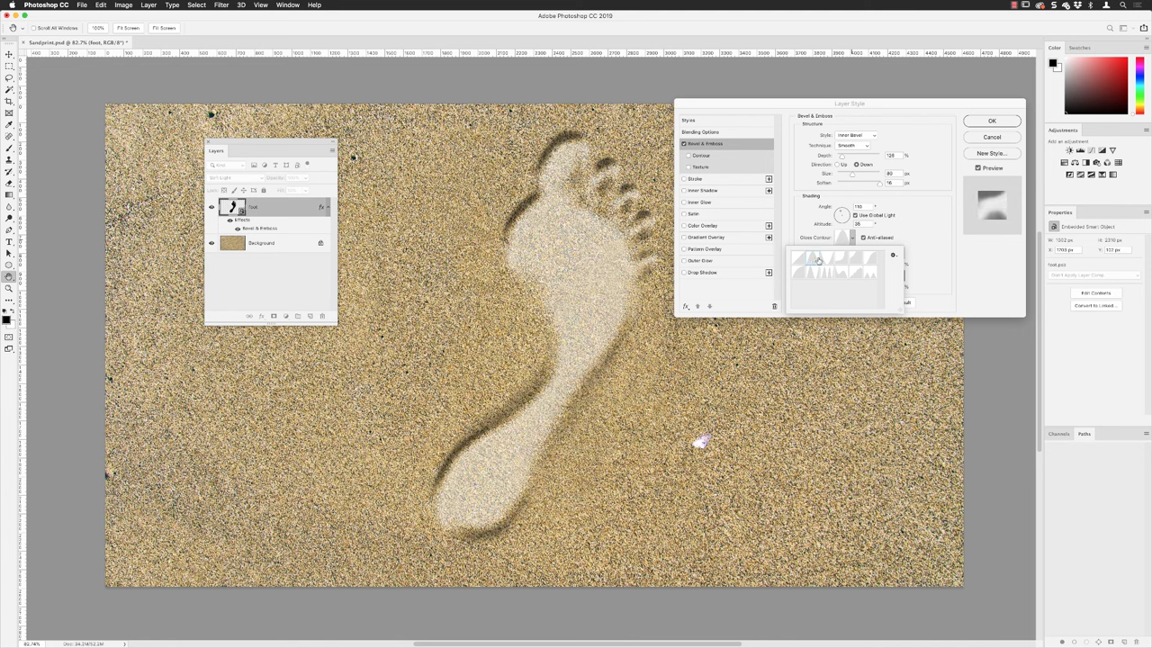
left_click(824, 260)
left_click(840, 260)
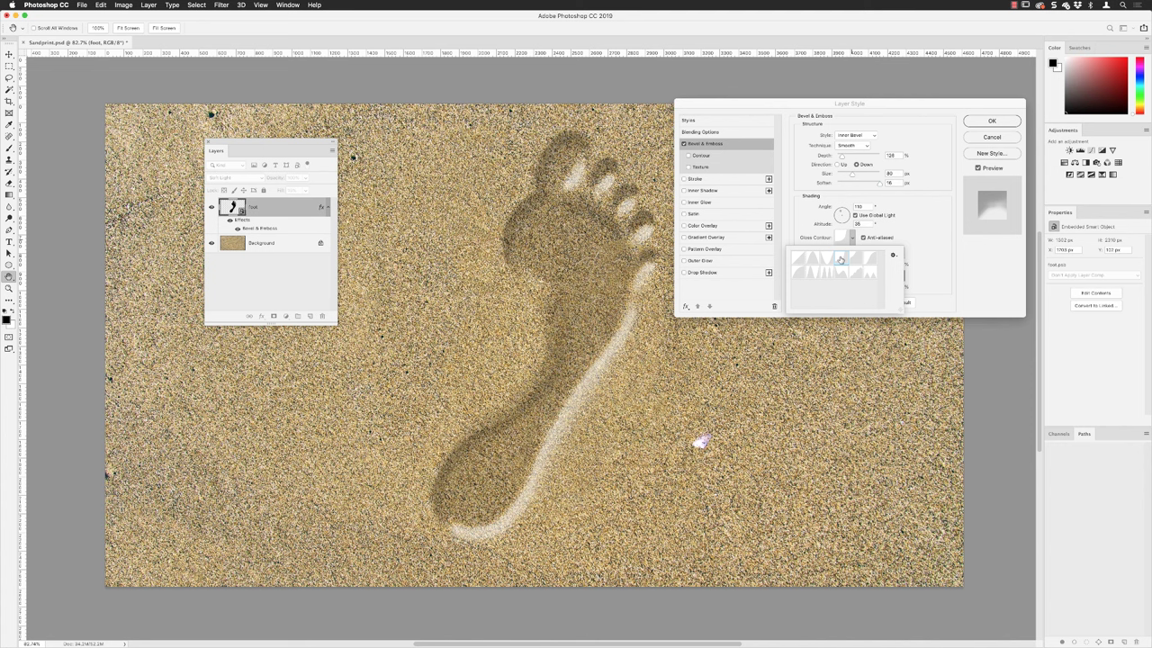
left_click(858, 261)
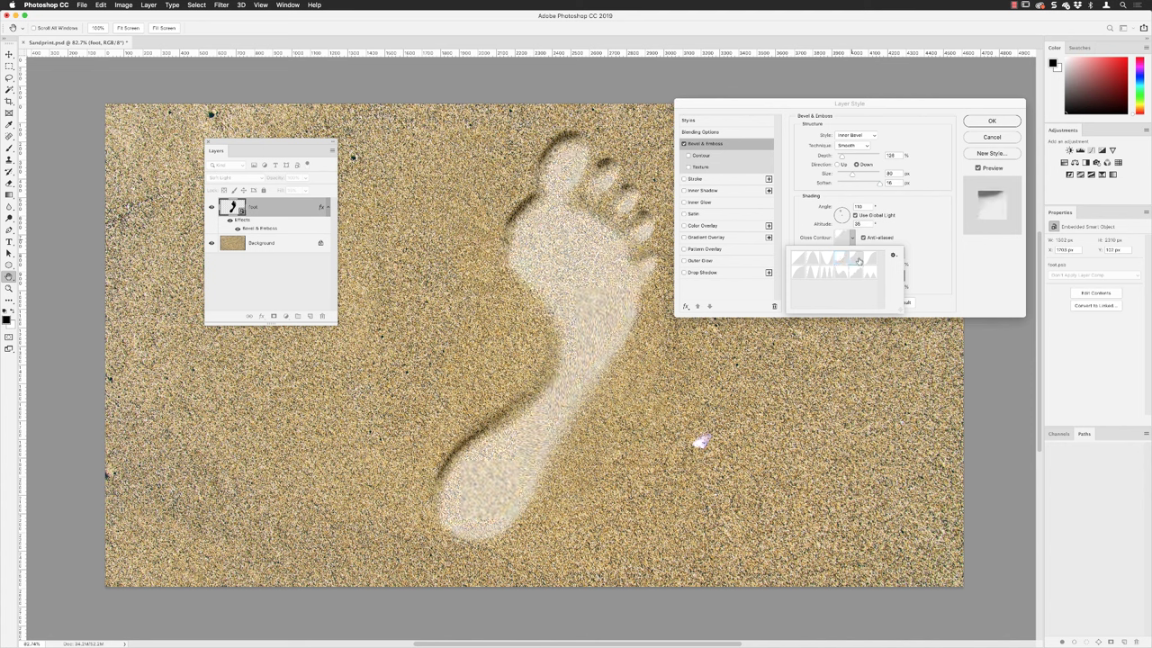
left_click(870, 260)
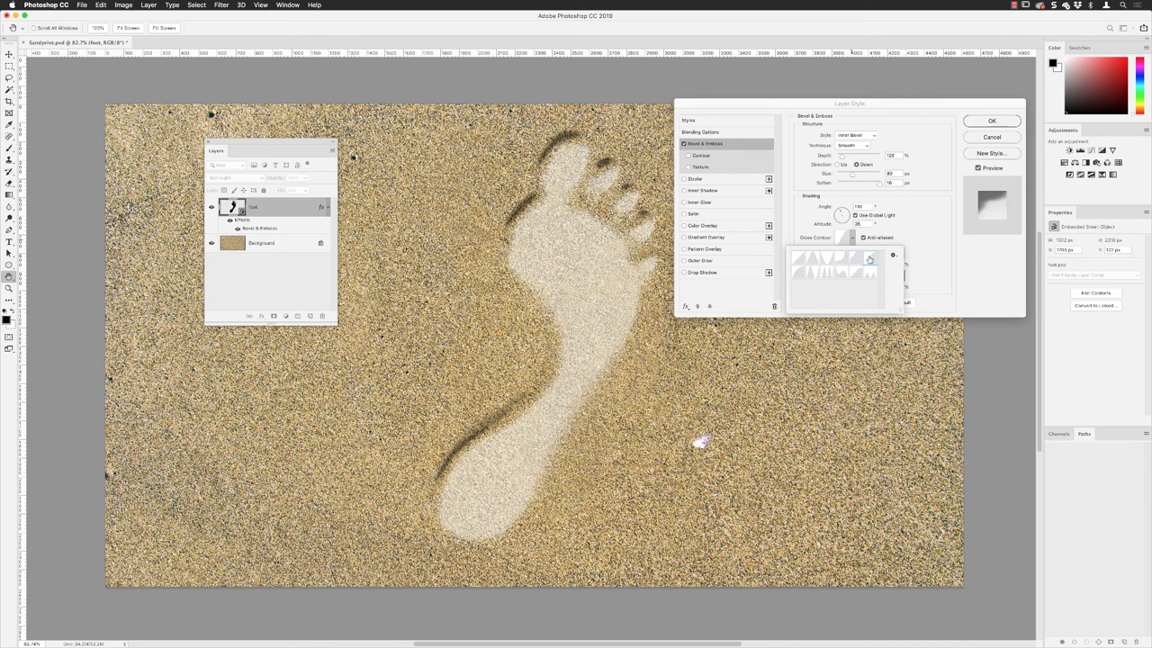
left_click(795, 275)
left_click(812, 273)
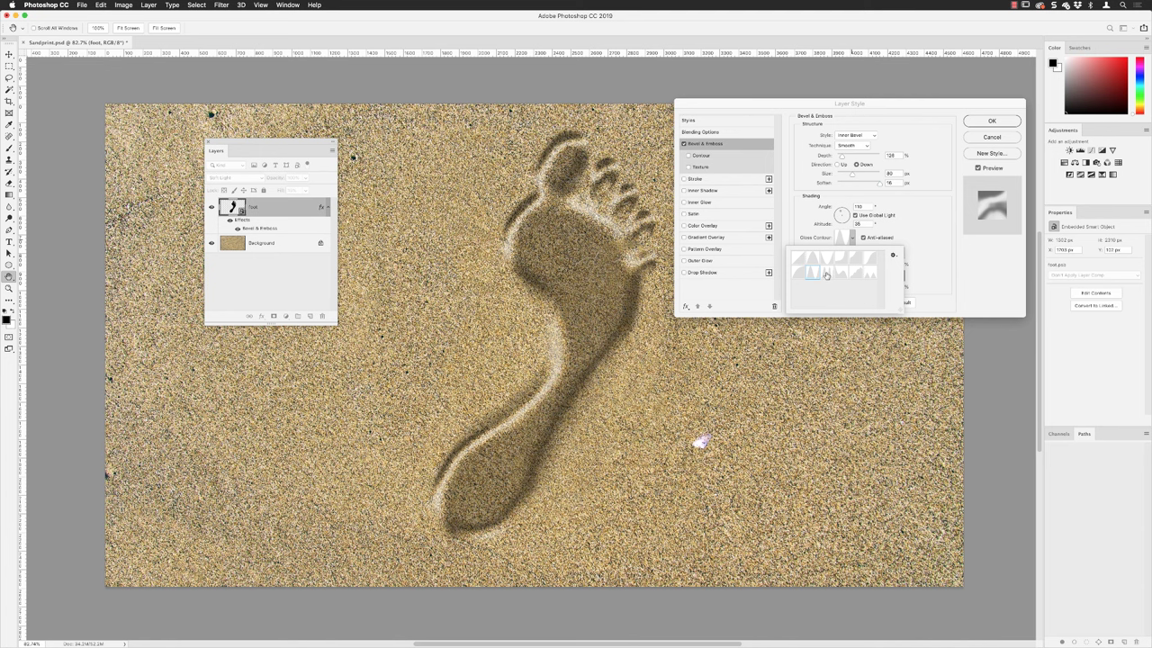
left_click(826, 275)
left_click(842, 275)
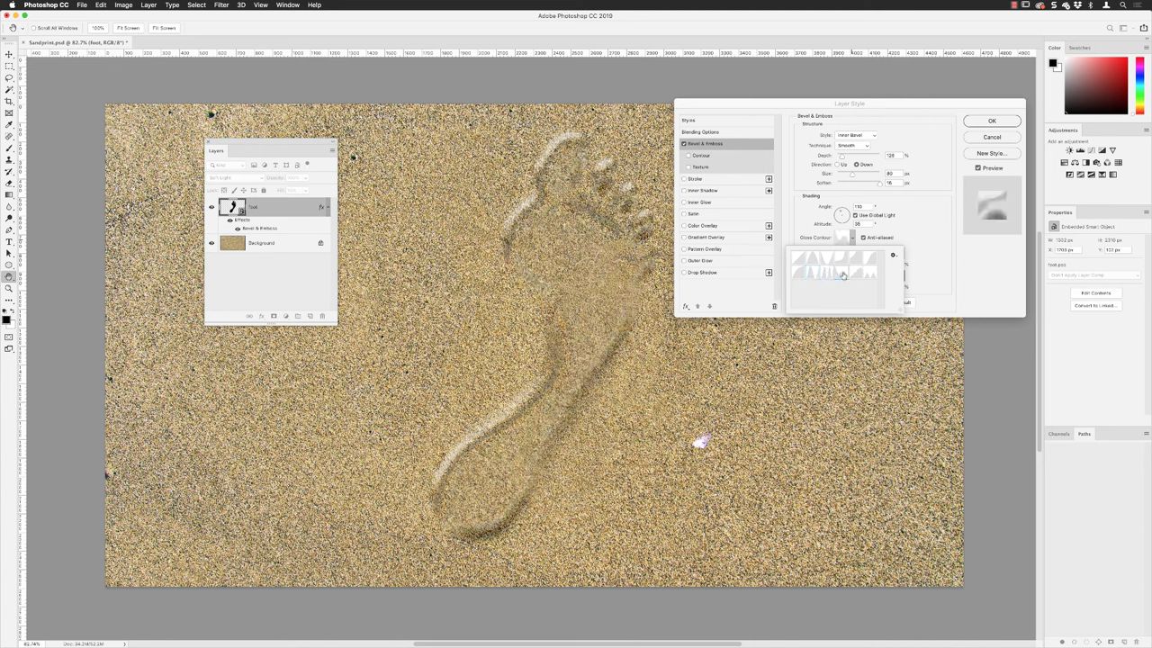
left_click(861, 275)
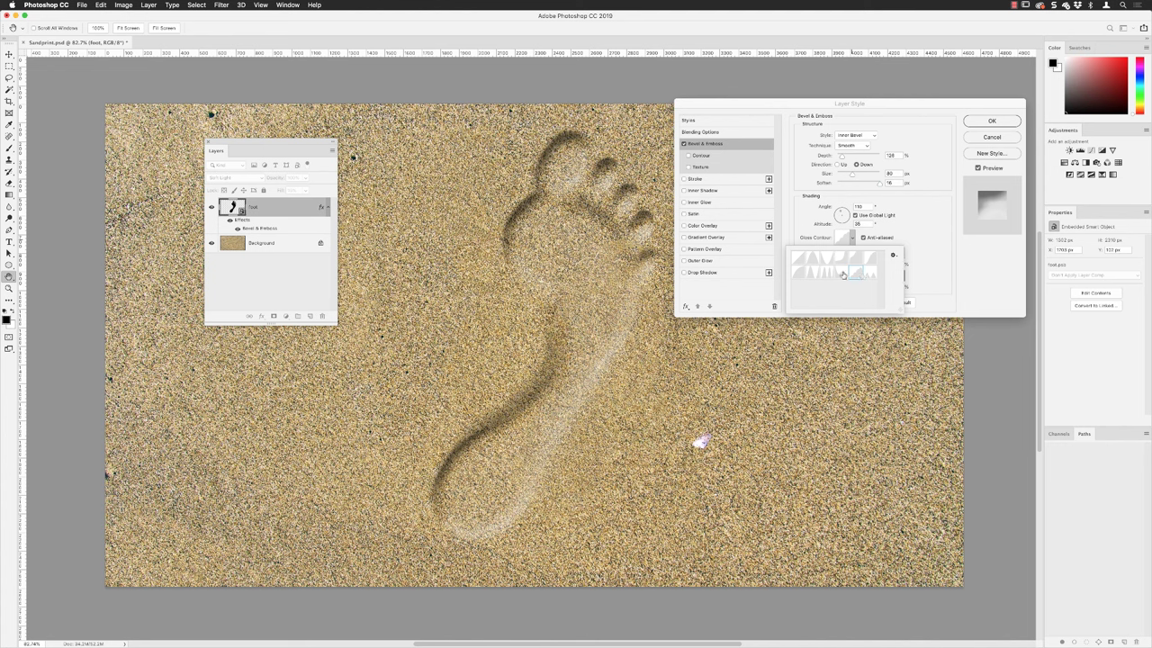
left_click(797, 260)
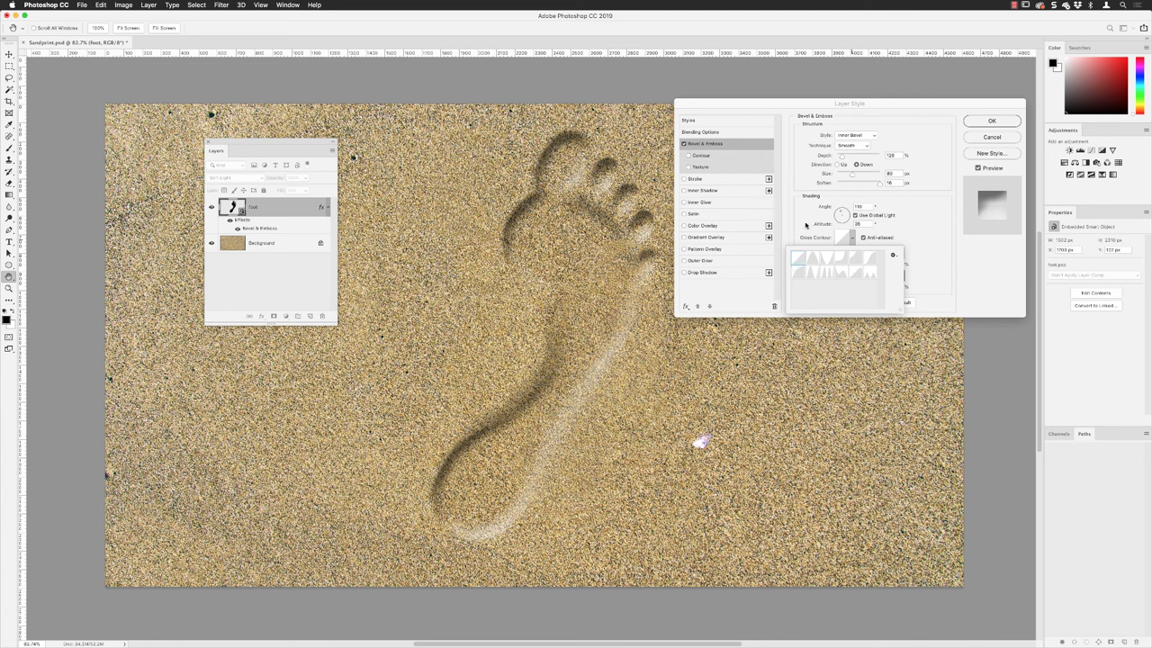
left_click(805, 225)
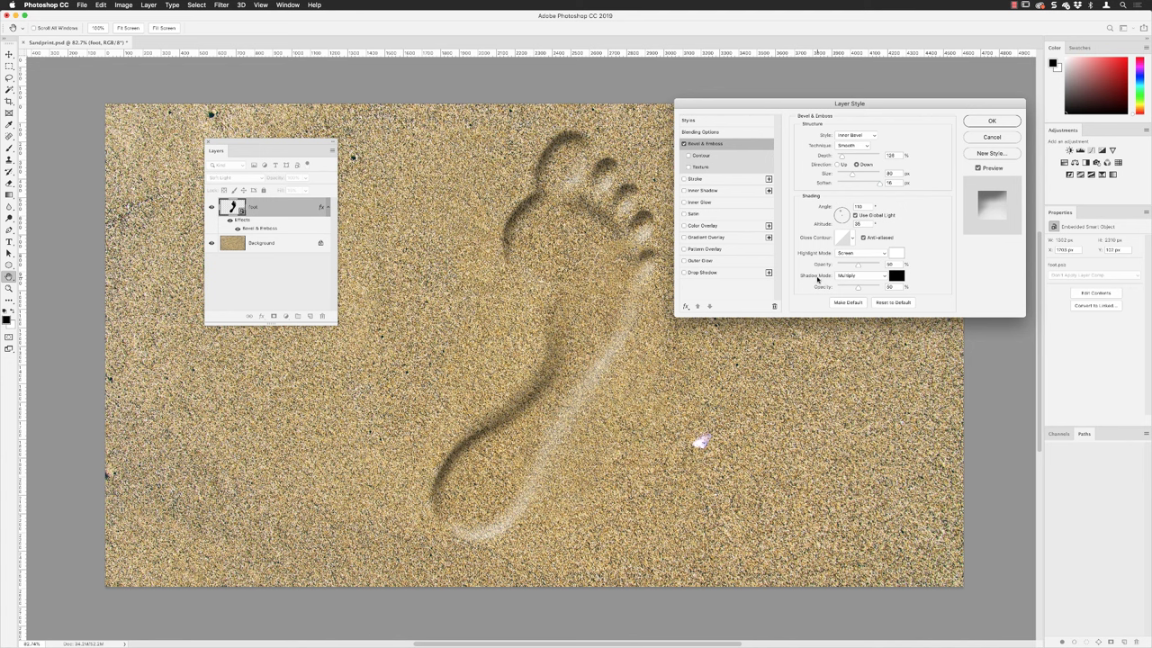
Try a bevel highlight opacity of about 51% and a shadow opacity of 84%.
mouse_move(855, 267)
left_mouse_down()
mouse_move(879, 266)
mouse_move(841, 265)
mouse_move(859, 267)
left_mouse_up()
left_click_drag(859, 289, 862, 290)
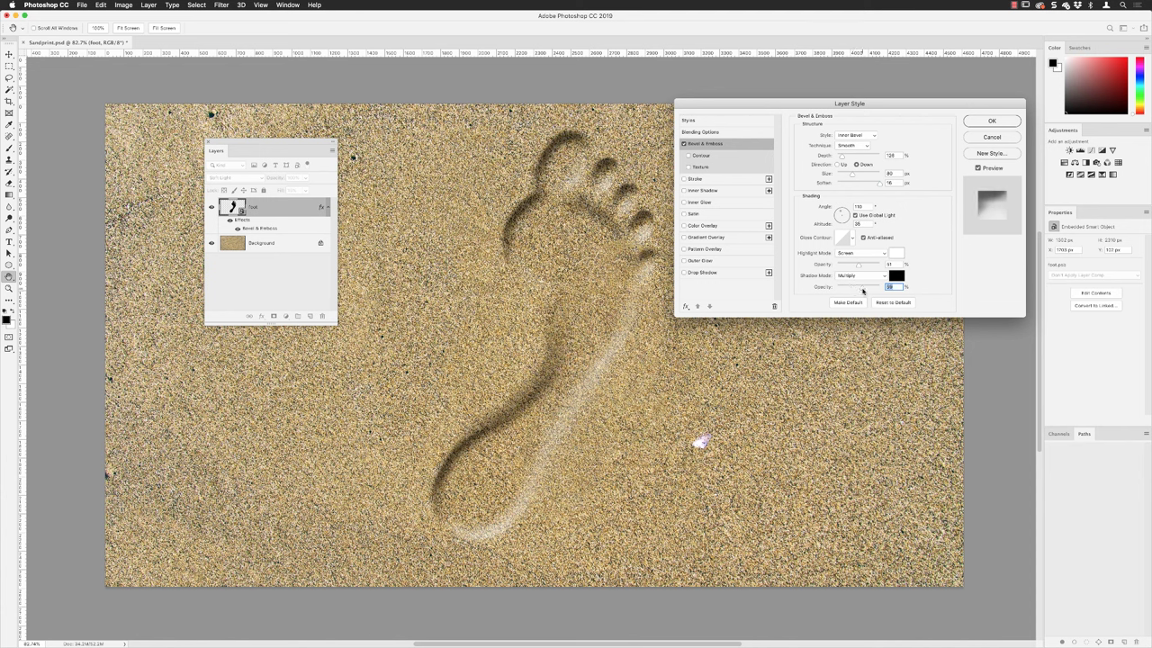
left_click_drag(862, 291, 873, 290)
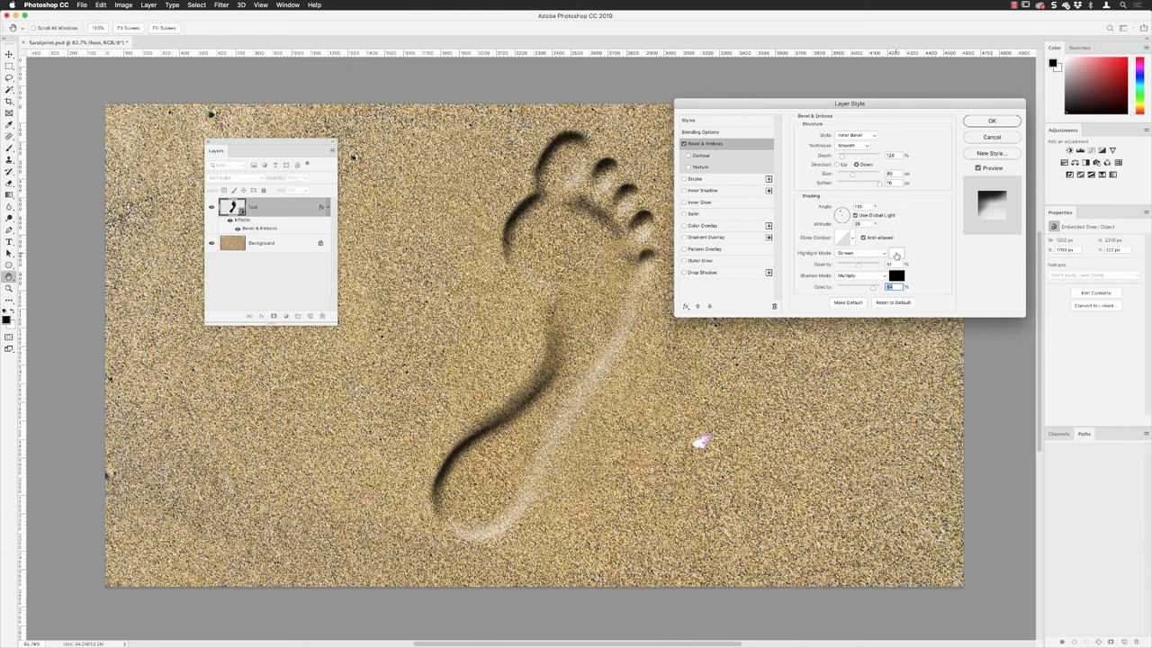
Change the bevel's highlight colour to a pale sandy yellow and raise the highlight opacity to about 70%.
left_click(895, 256)
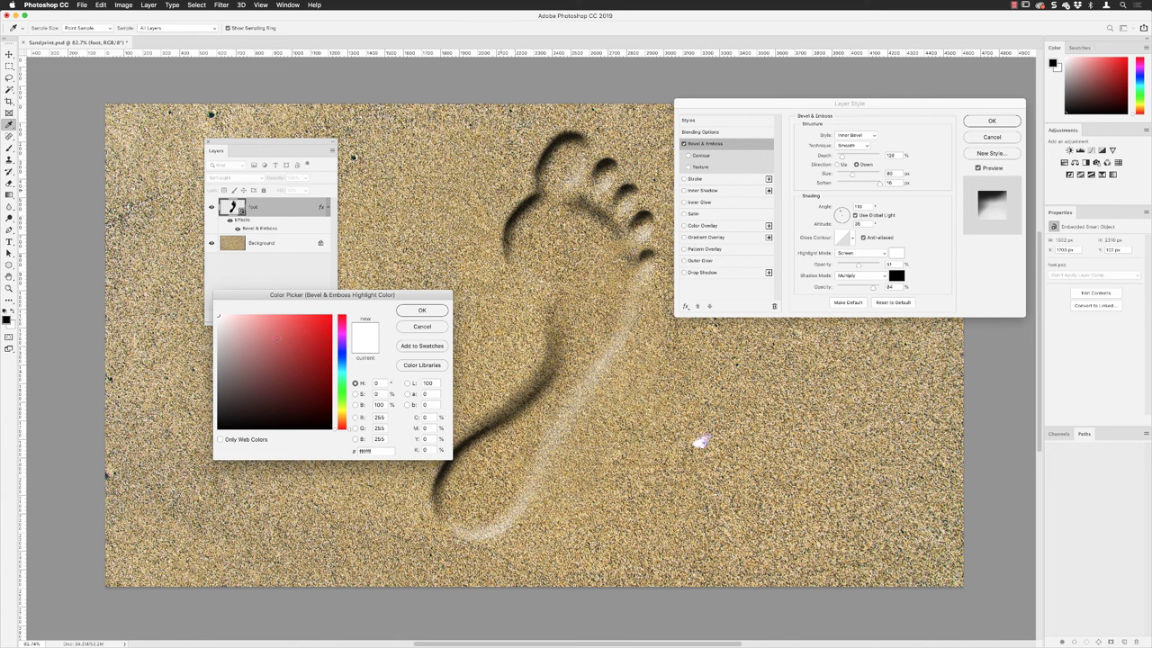
left_click(700, 441)
type("fffbbf")
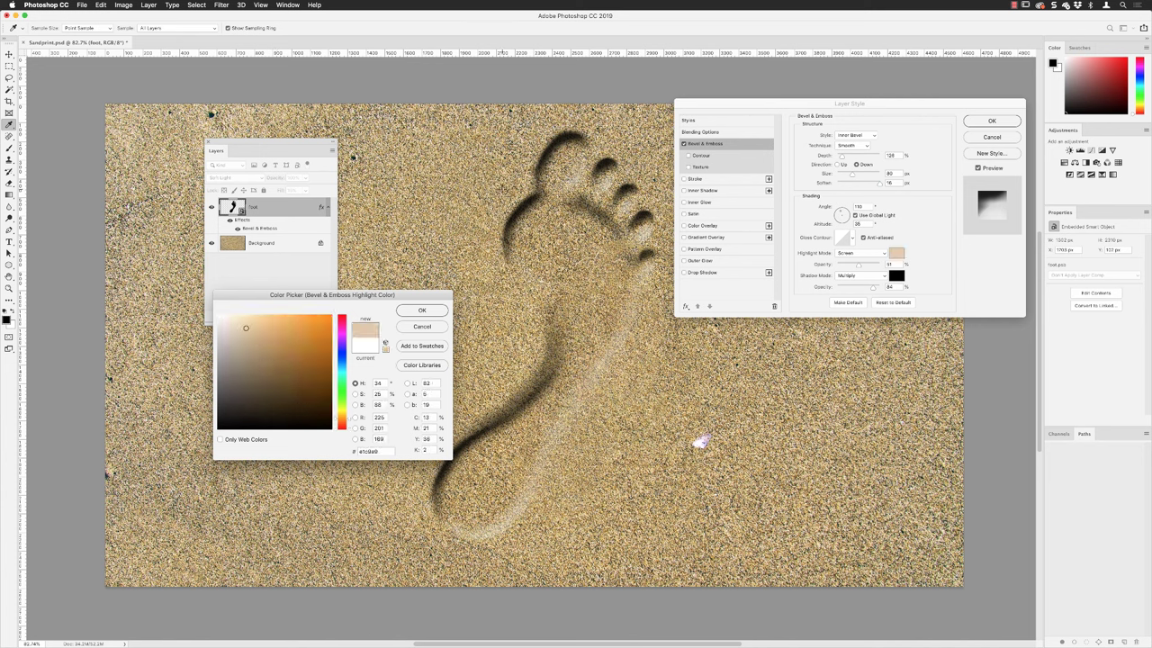
type("c3bd76")
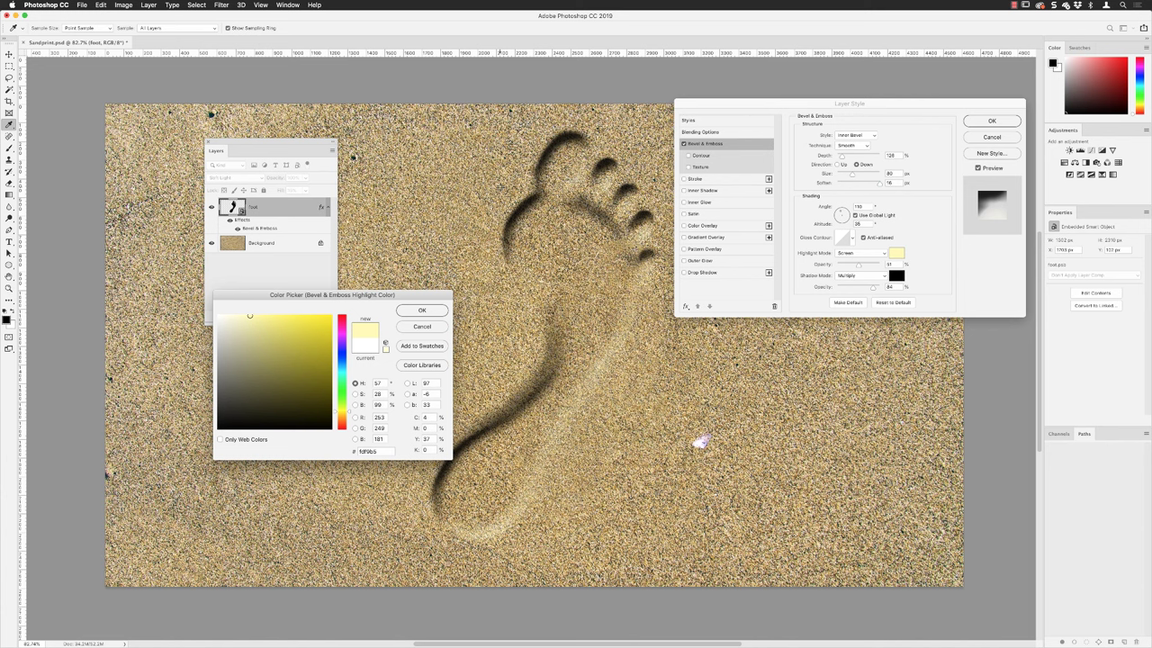
type("e3da94")
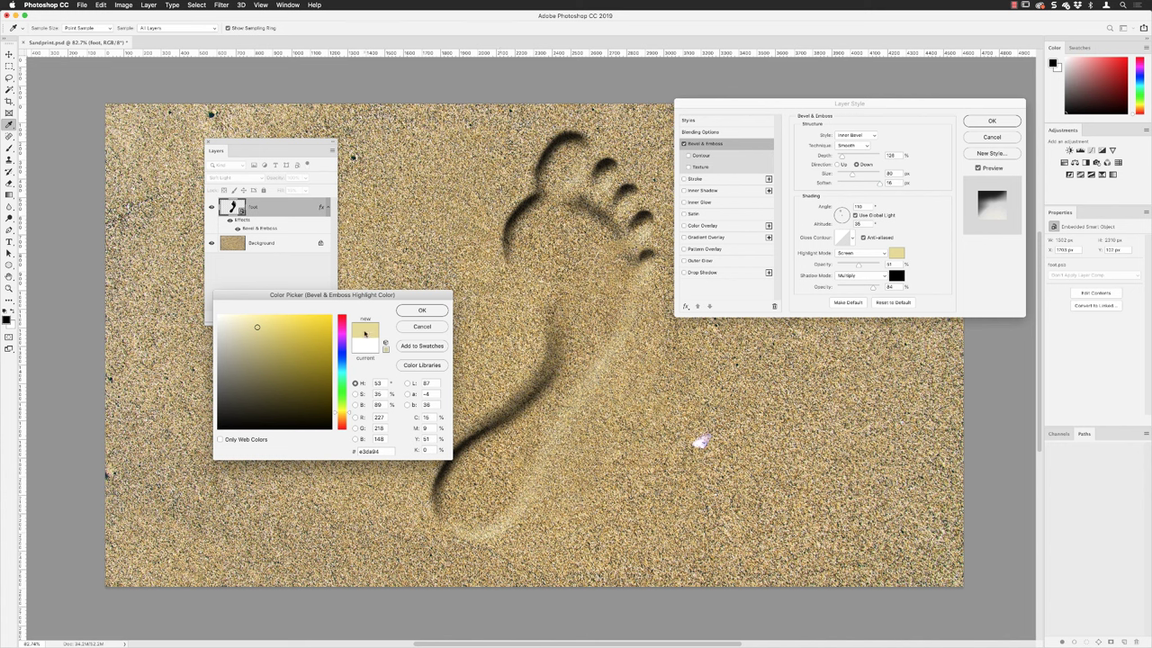
left_click(256, 326)
left_click_drag(255, 325, 236, 318)
left_click(419, 310)
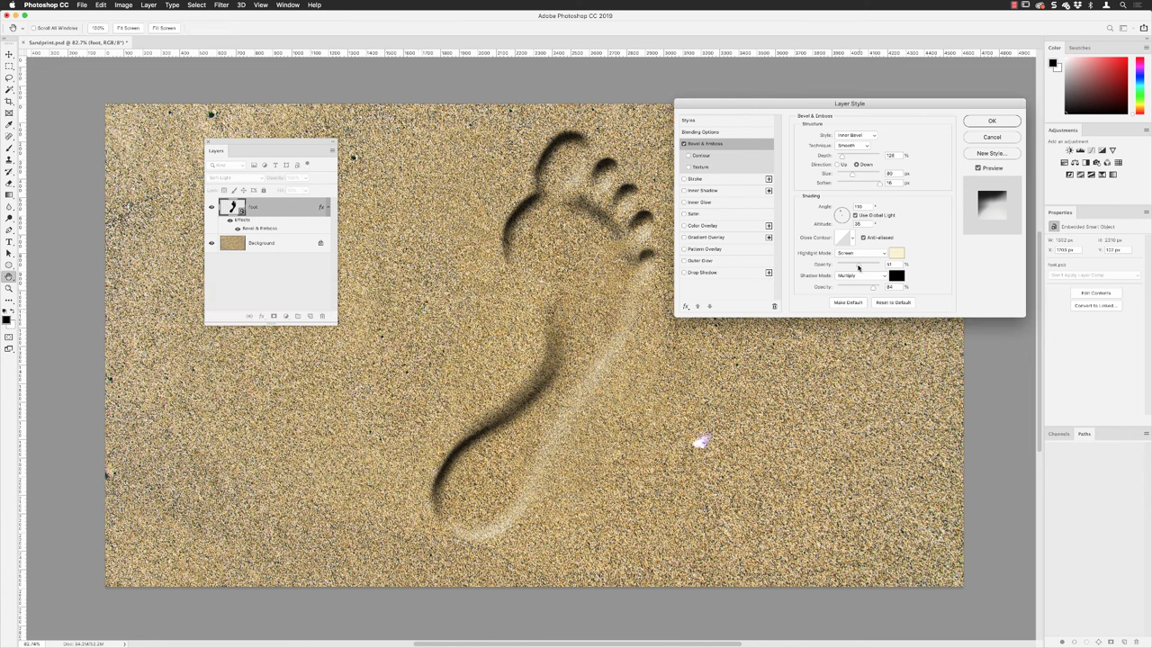
left_click_drag(858, 267, 866, 268)
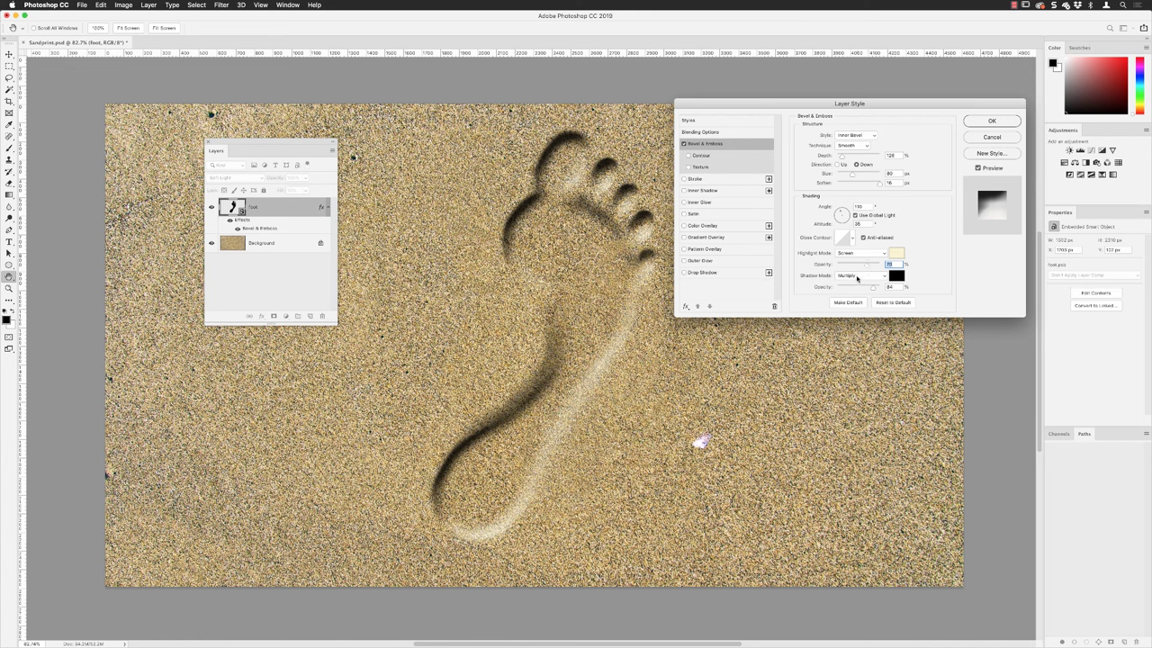
Set the bevel's shadow colour to dark brown 332622, reduce its opacity to about 72%, and apply the layer style.
left_click(898, 276)
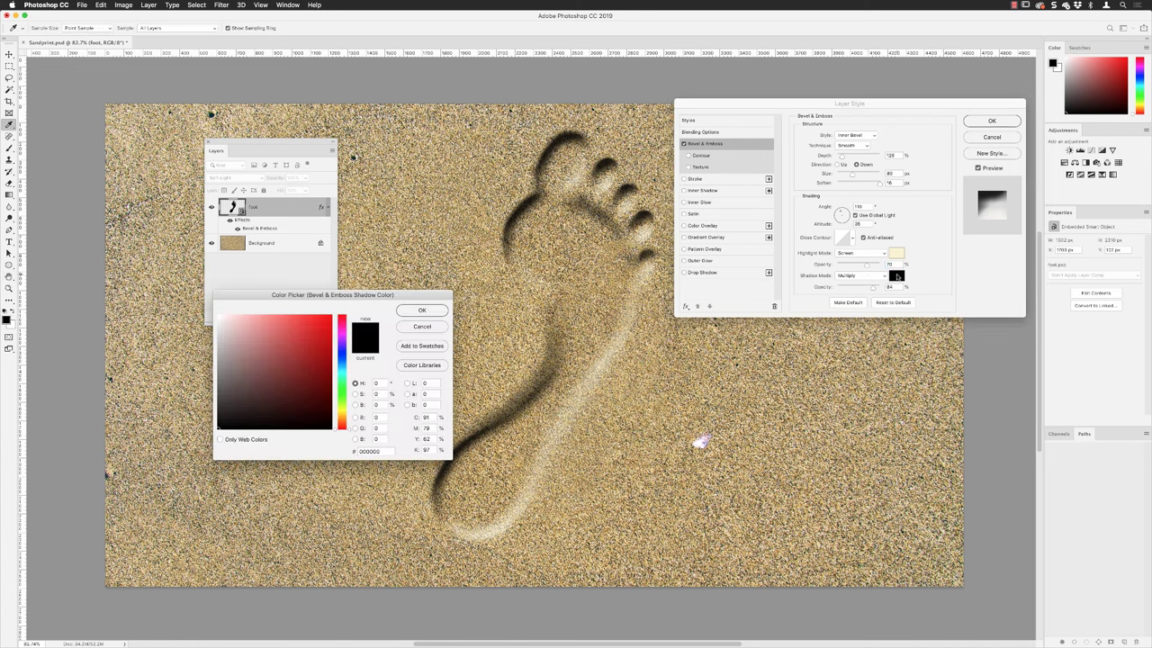
left_click_drag(458, 182, 486, 234)
left_click_drag(700, 441, 700, 441)
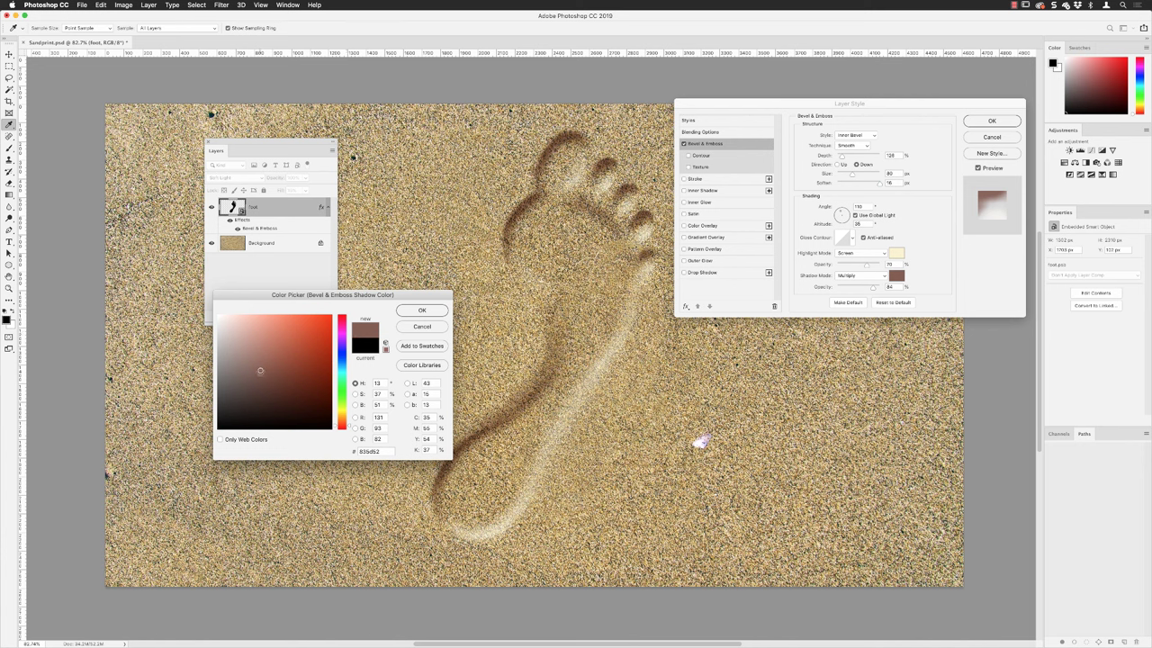
left_click_drag(260, 370, 255, 406)
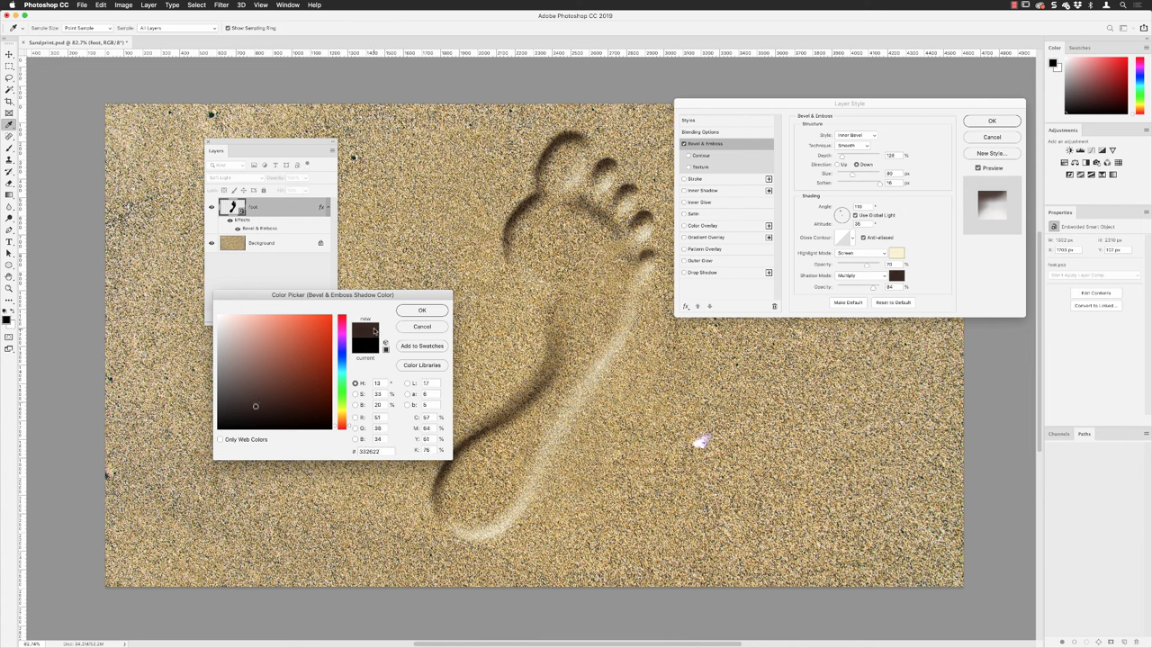
left_click(422, 311)
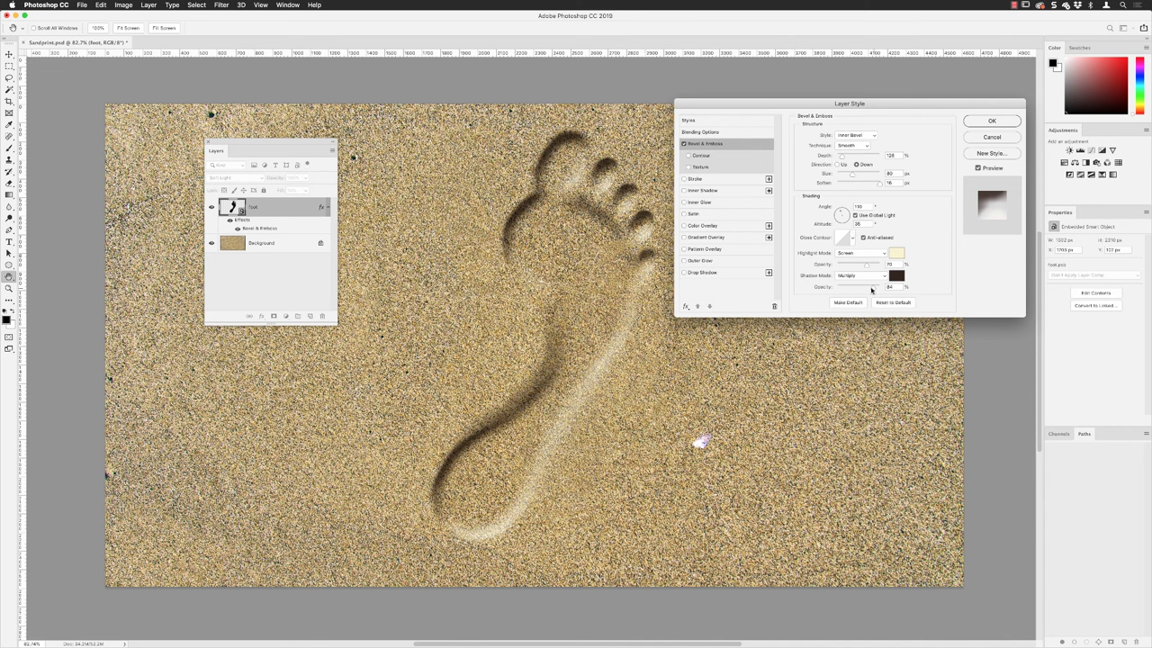
left_click_drag(871, 290, 868, 291)
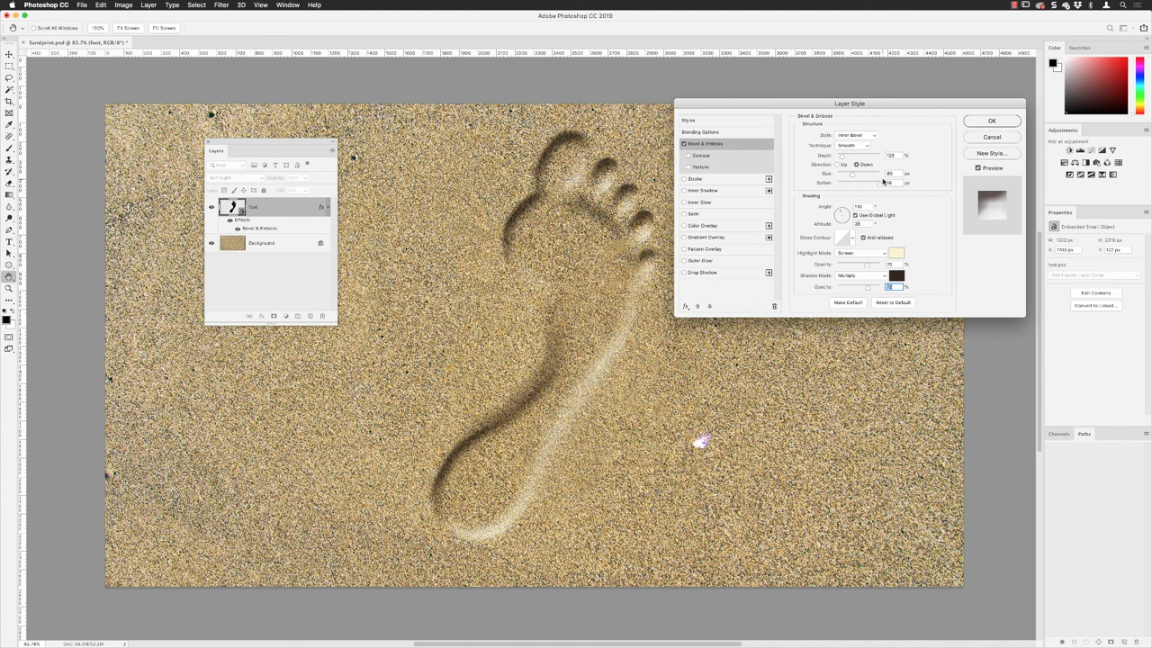
left_click(990, 122)
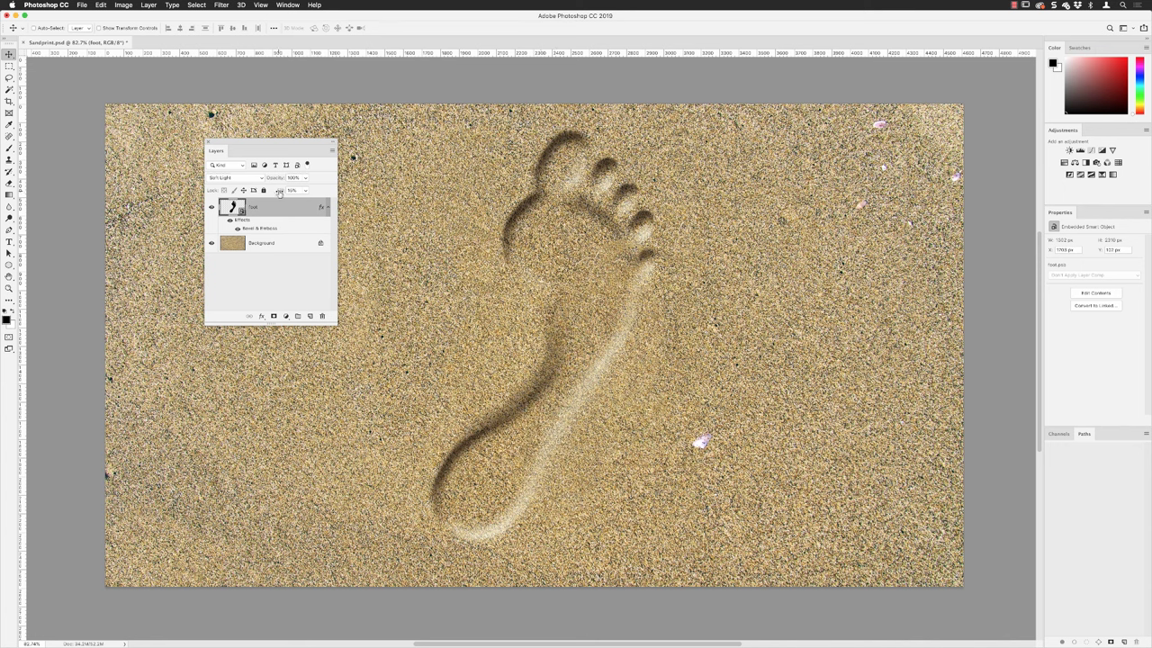
Try a stronger fill and a fill close to 0% on the footprint layer.
left_click(286, 191)
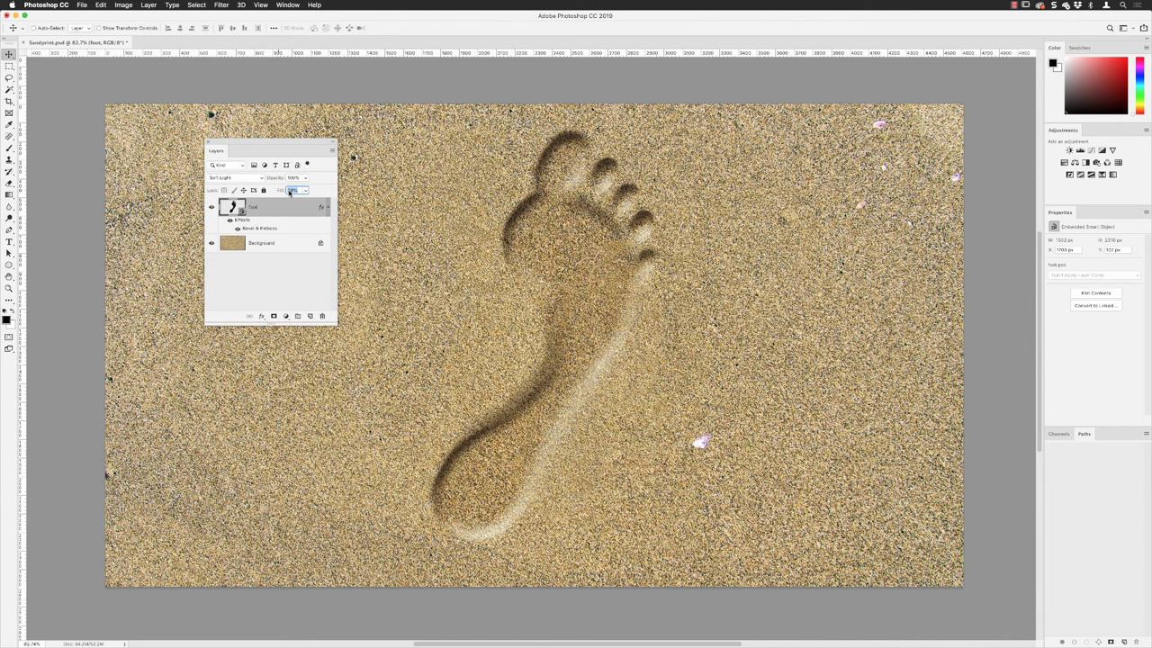
type("0")
key("Return")
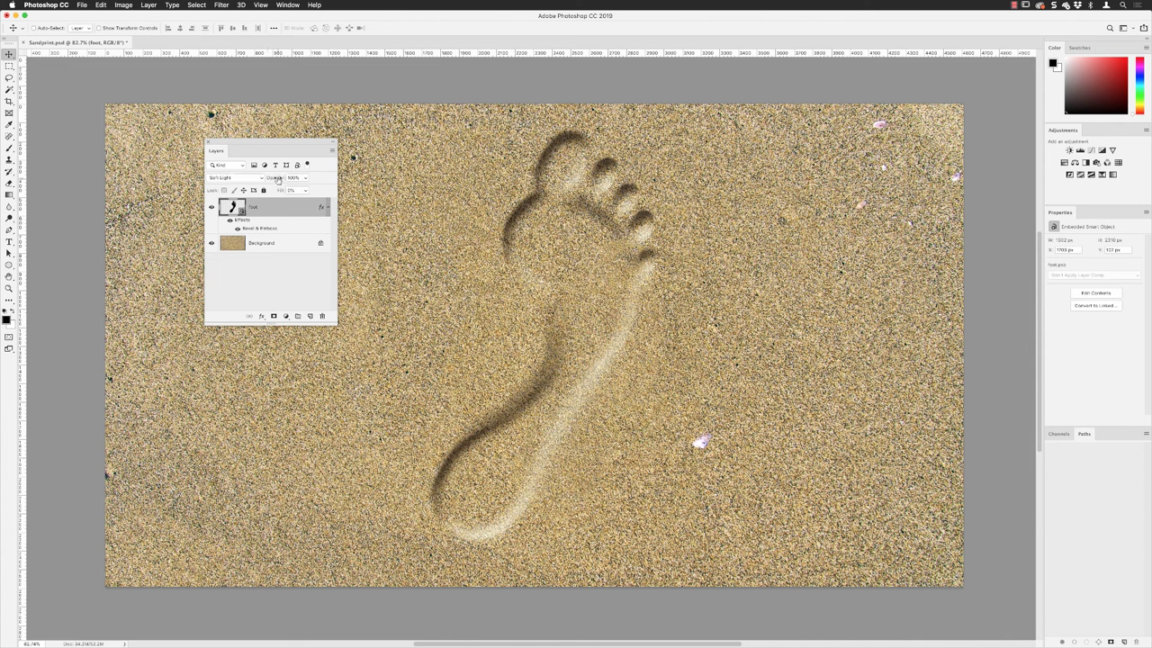
mouse_move(277, 179)
left_mouse_down()
mouse_move(231, 183)
mouse_move(288, 179)
left_mouse_up()
left_click_drag(290, 190, 281, 193)
Set the footprint layer's fill to 18%.
left_click(286, 192)
type("18")
key("Return")
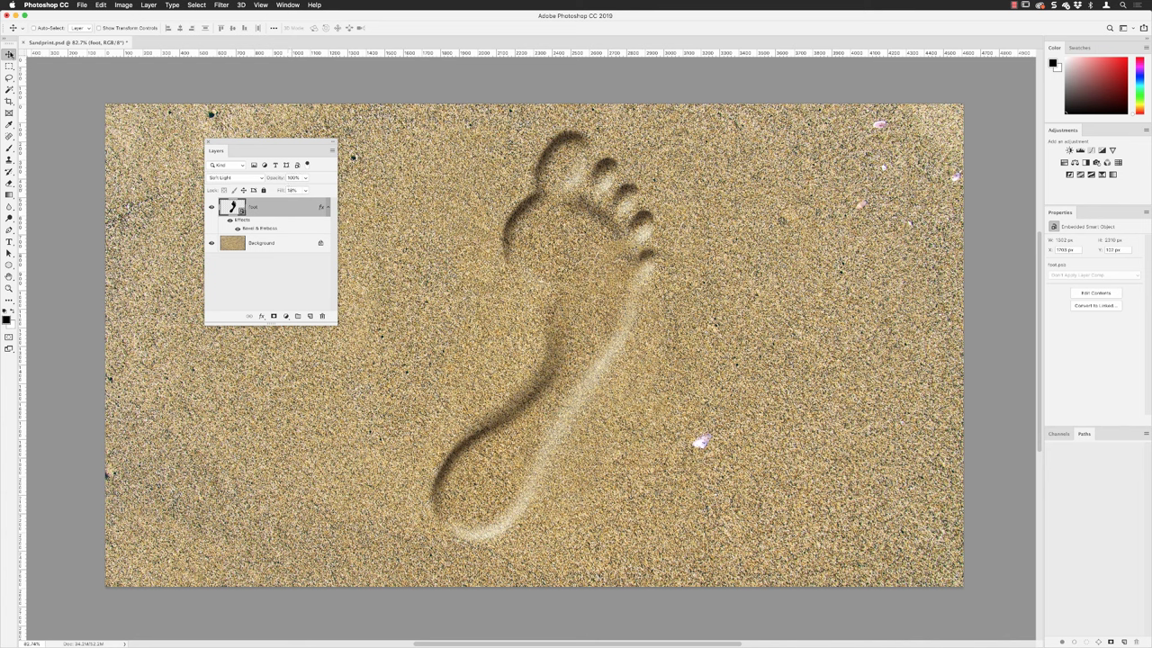
Move the footprint into the right half of the sand and rename its layer "right foot".
left_click_drag(554, 270, 681, 255)
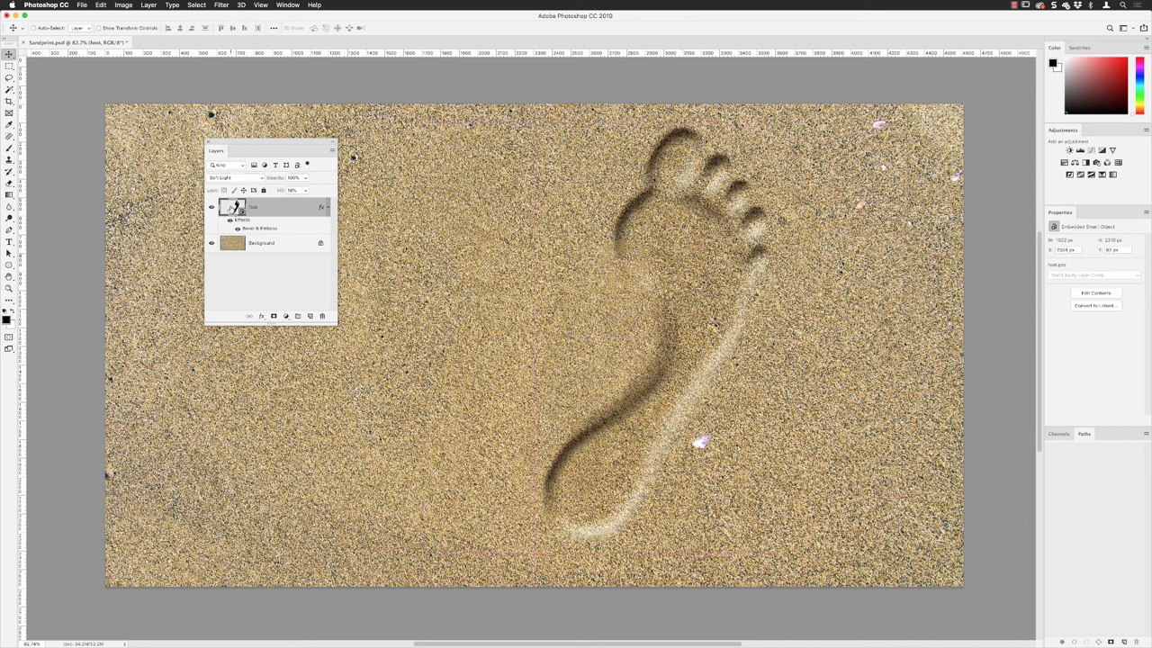
double_click(254, 208)
key("Left")
type("right")
key("Return")
Place a duplicate of the footprint beside the original on its left and rename the new layer "left foot".
left_click_drag(661, 226, 445, 234)
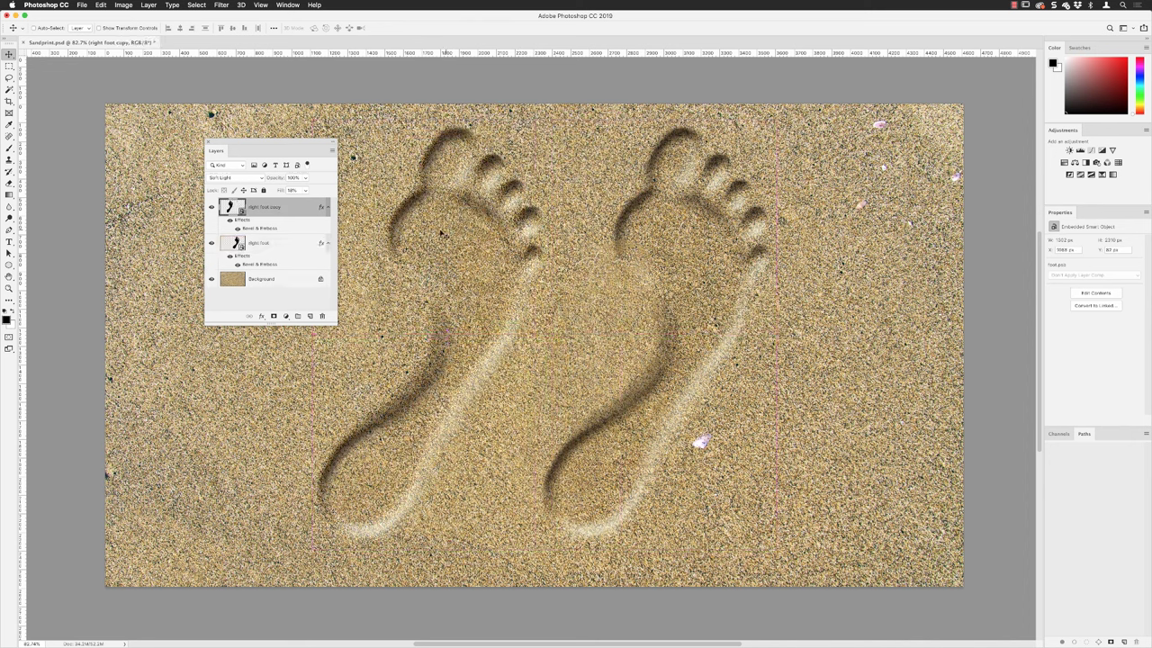
double_click(254, 207)
type("left foot")
key("Return")
Mirror the "left foot" footprint horizontally and rotate it clockwise so its toes lean toward the upper right.
left_click(100, 5)
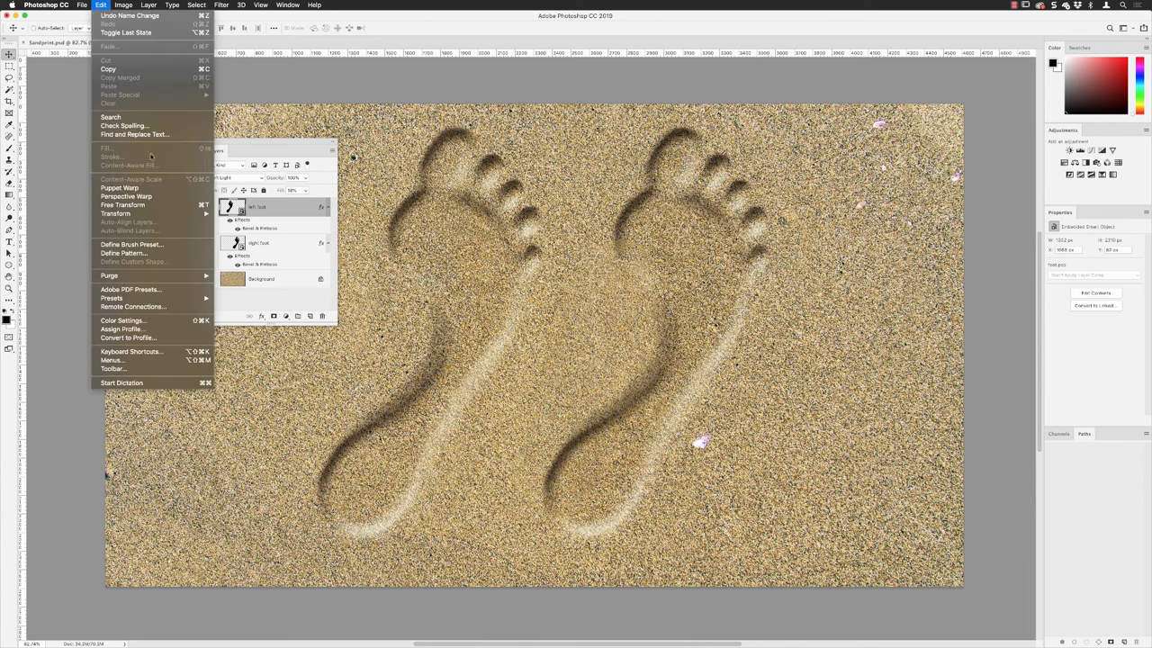
left_click(155, 205)
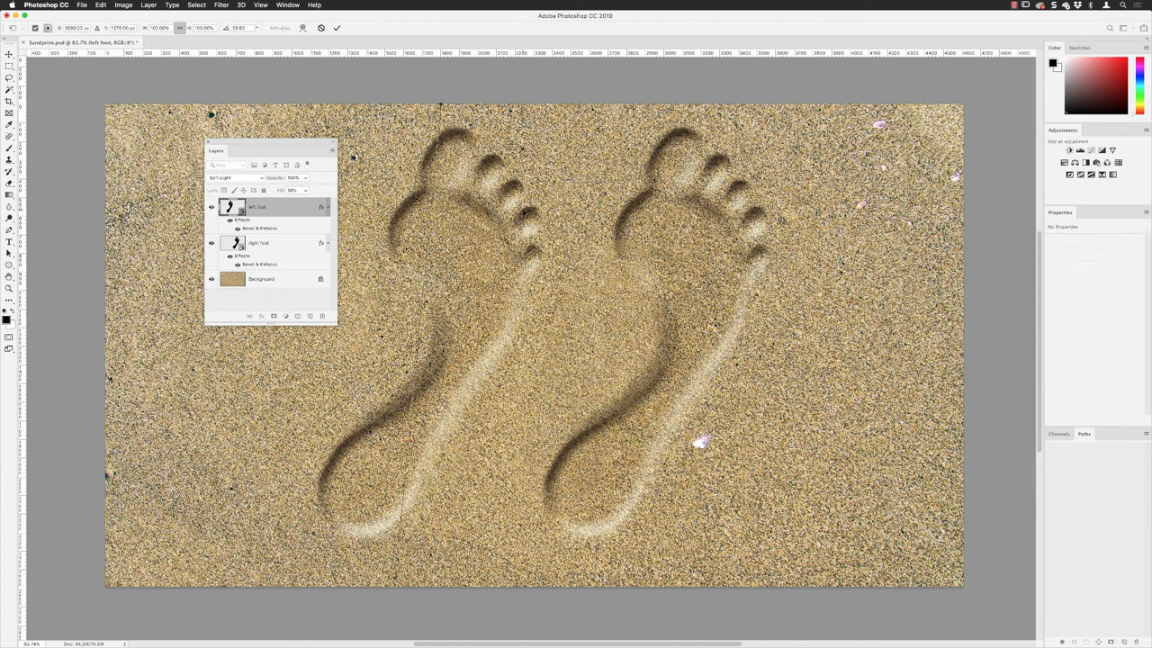
right_click(491, 203)
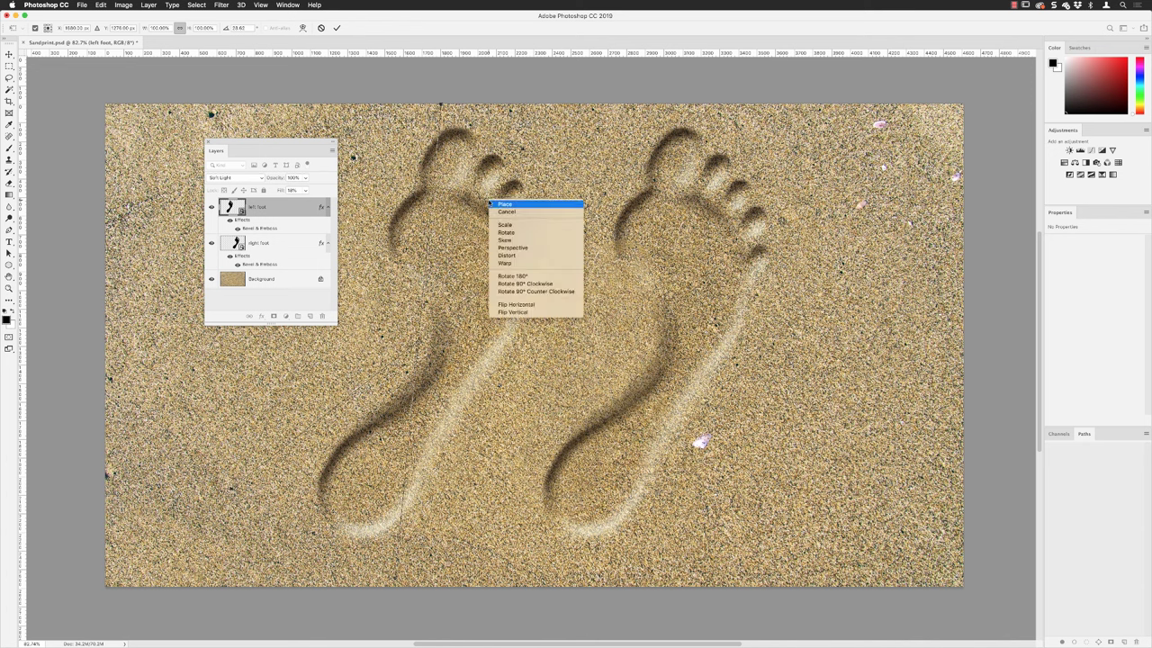
left_click(513, 306)
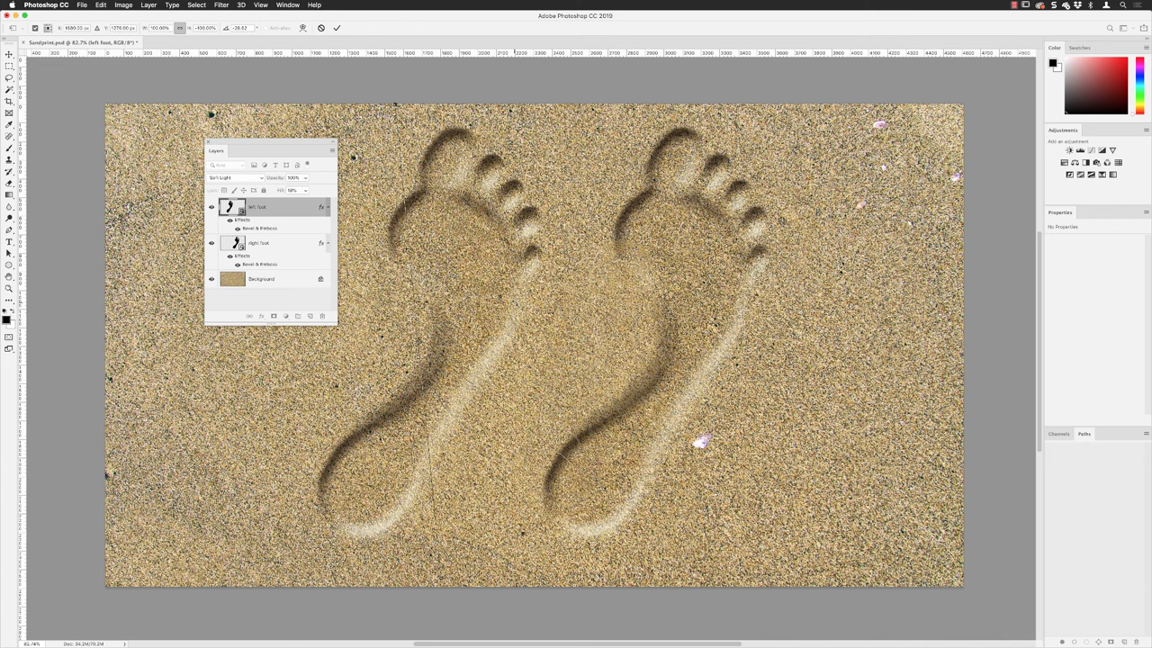
left_click_drag(303, 144, 168, 165)
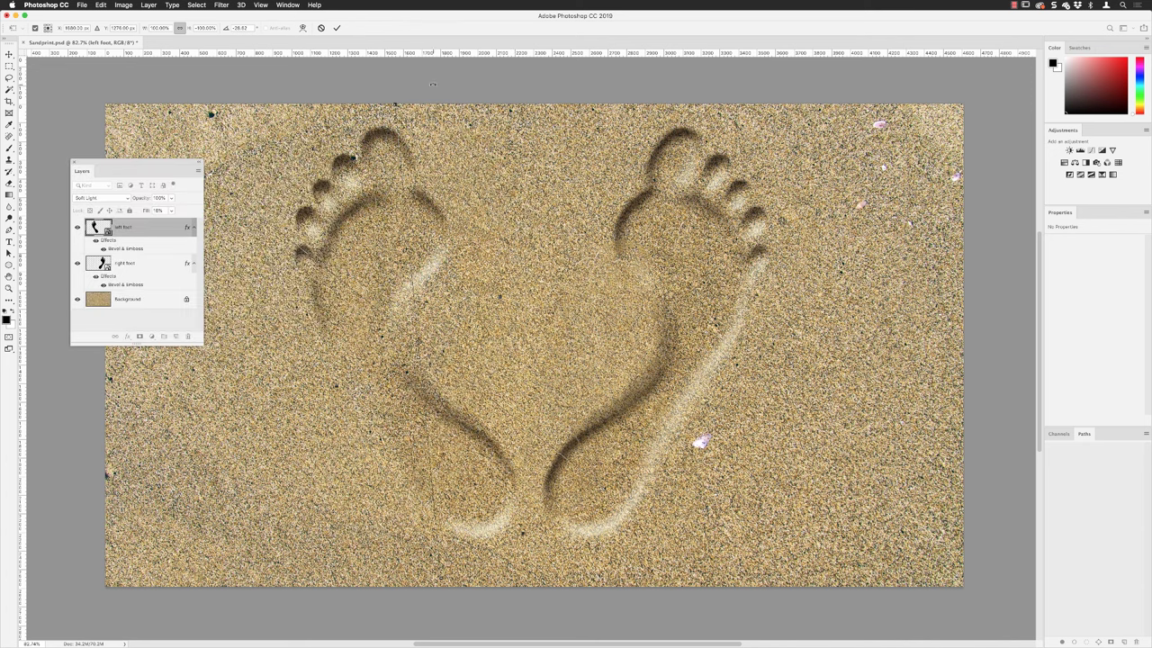
left_click_drag(416, 83, 619, 189)
left_click(336, 26)
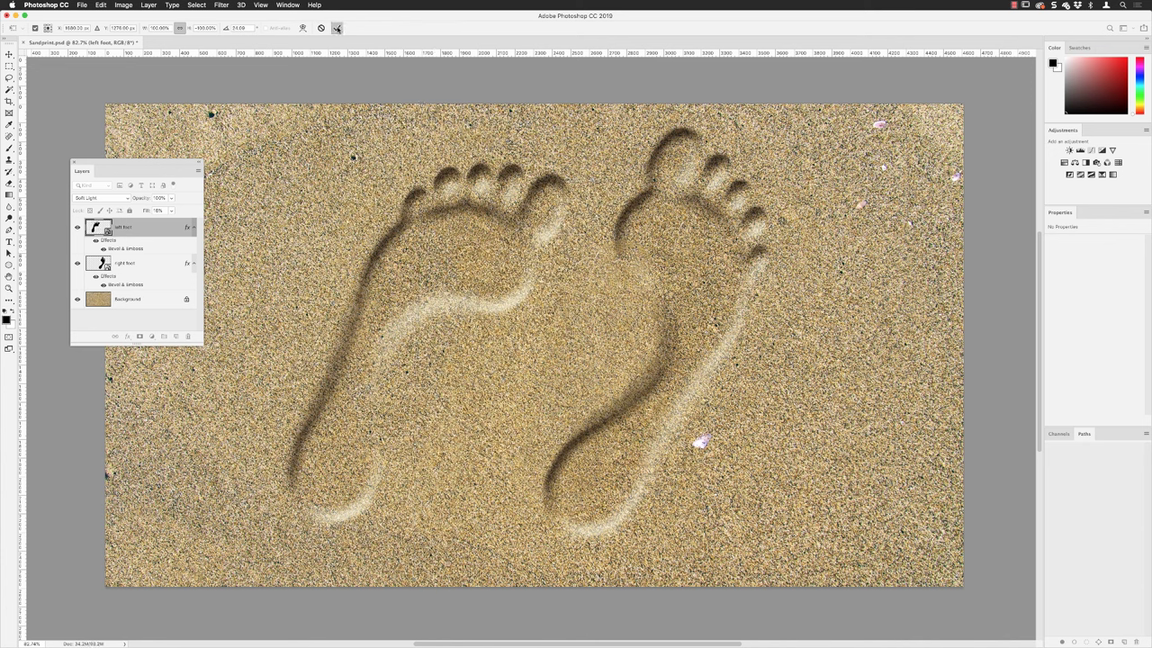
Move the left footprint into the lower-left corner of the sand and hide its layer.
left_click_drag(491, 187, 263, 366)
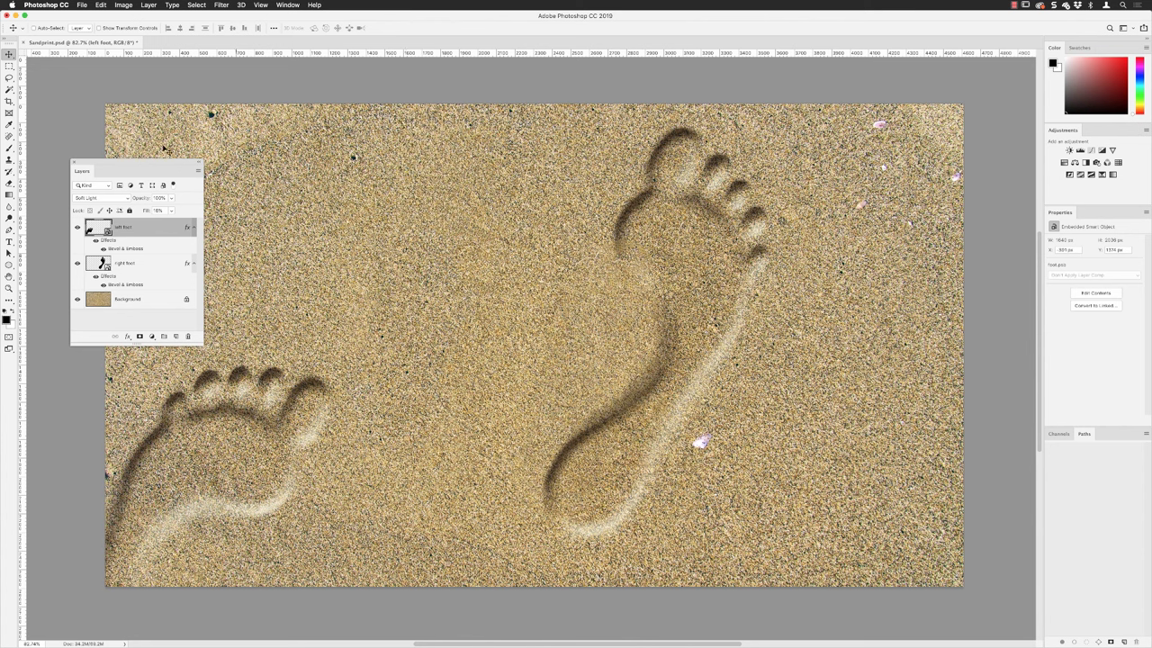
left_click_drag(125, 165, 330, 137)
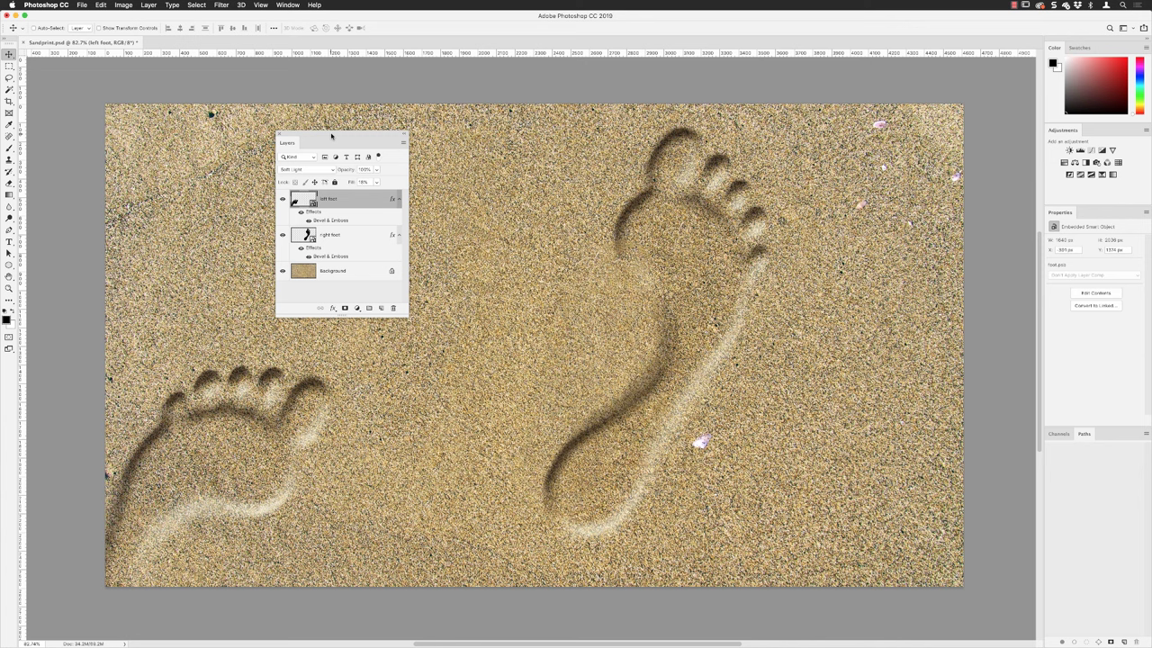
left_click_drag(295, 136, 889, 141)
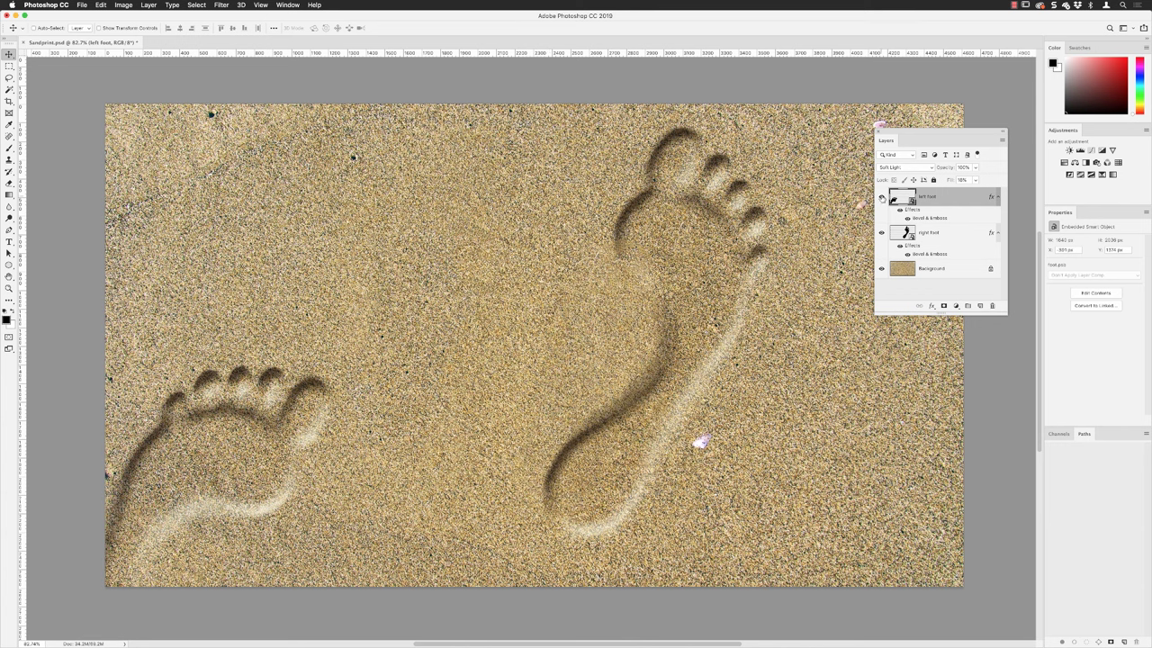
left_click(881, 197)
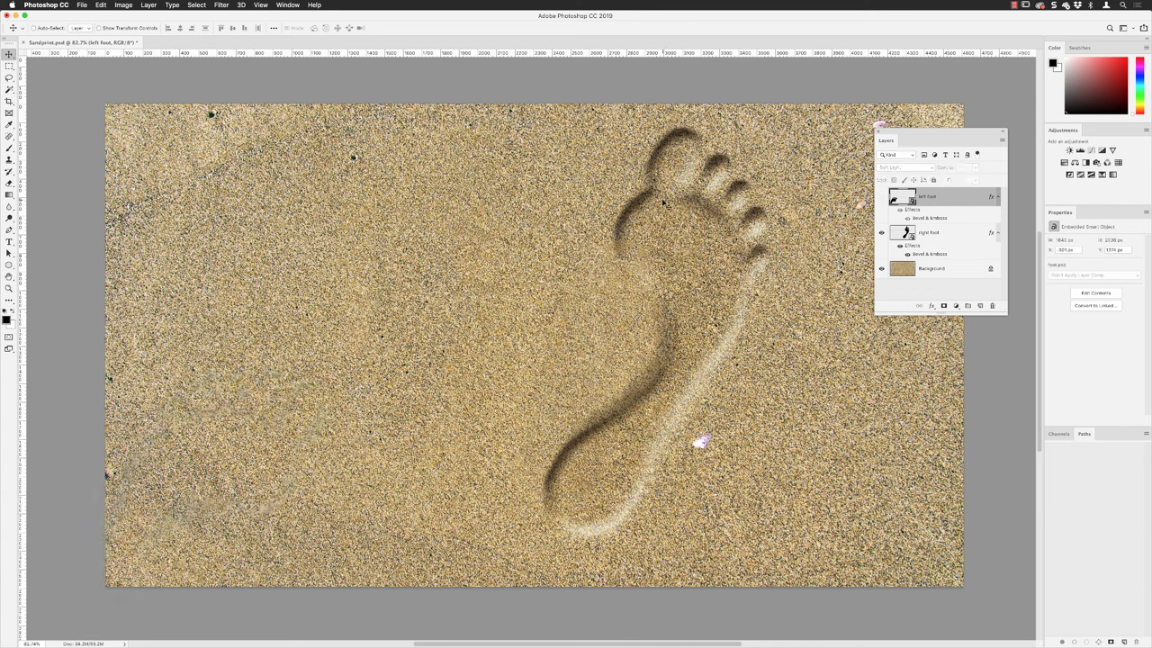
Open the Foot.psd file containing the scanned black footprint on white.
left_click(82, 4)
left_click(89, 24)
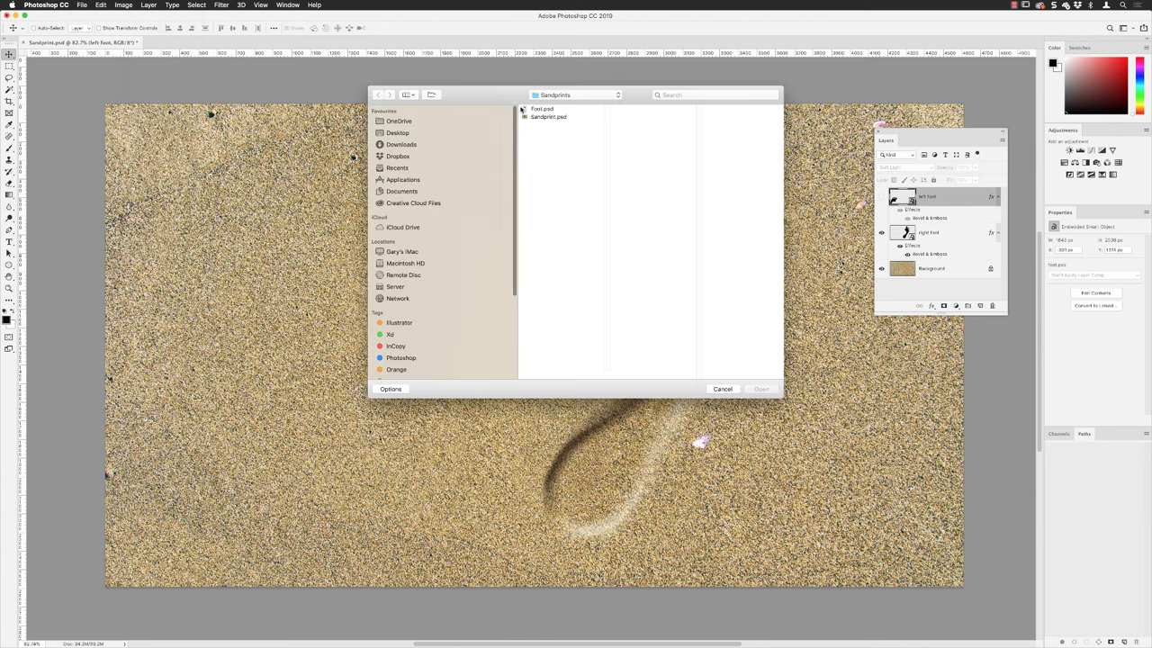
left_click(531, 109)
left_click(760, 389)
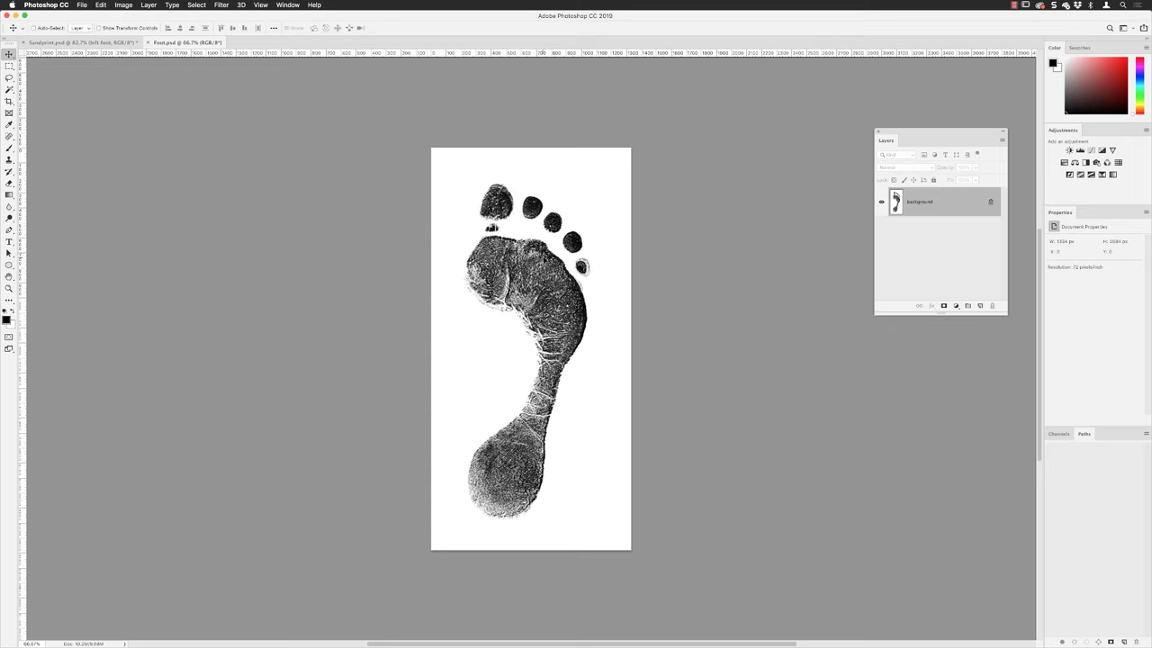
Select the dark footprint with Color Range, using sampled white, a reduced fuzziness and an inverted selection.
left_click(196, 4)
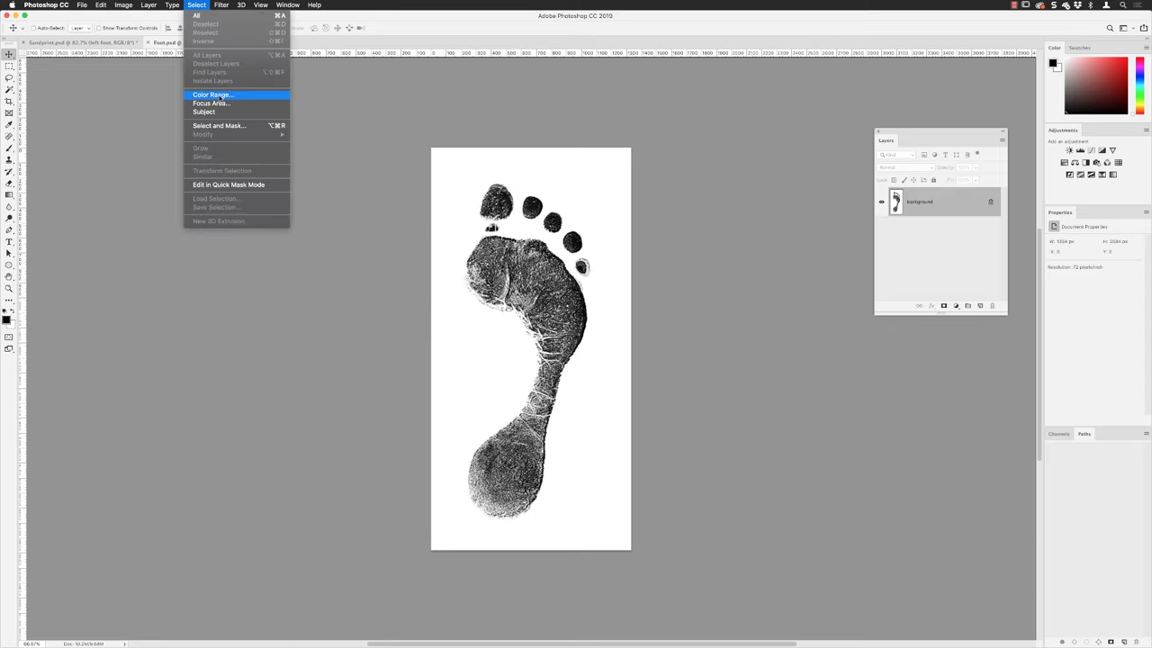
left_click(220, 97)
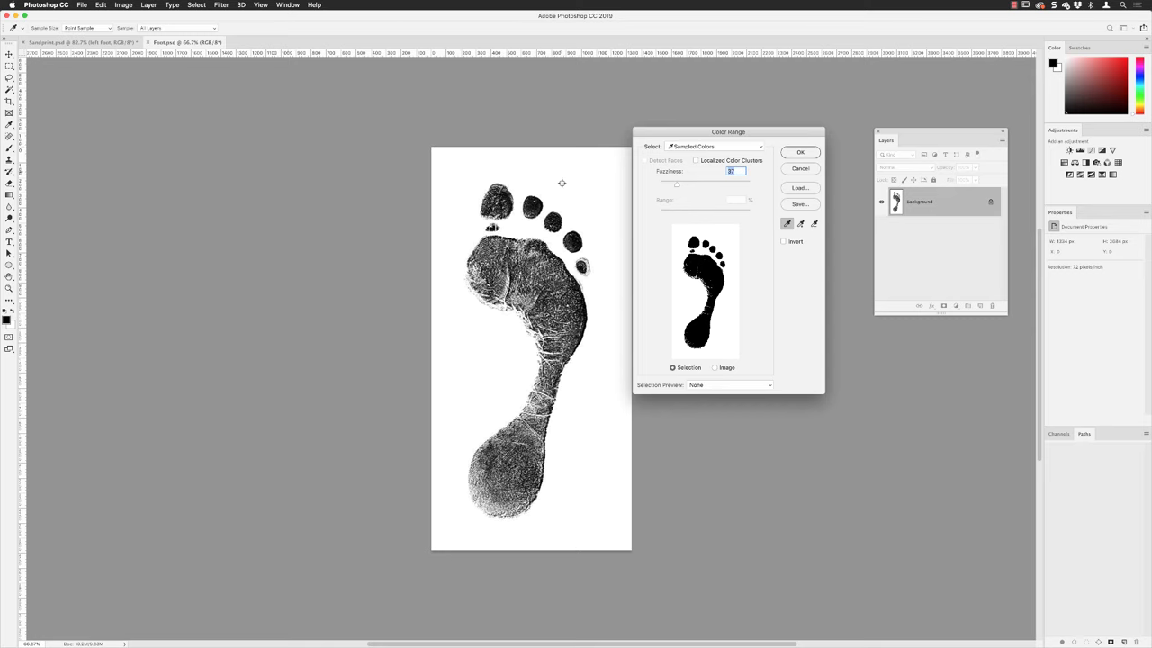
key("x")
mouse_move(677, 185)
left_mouse_down()
mouse_move(660, 184)
mouse_move(724, 186)
mouse_move(669, 186)
left_mouse_up()
left_click(783, 242)
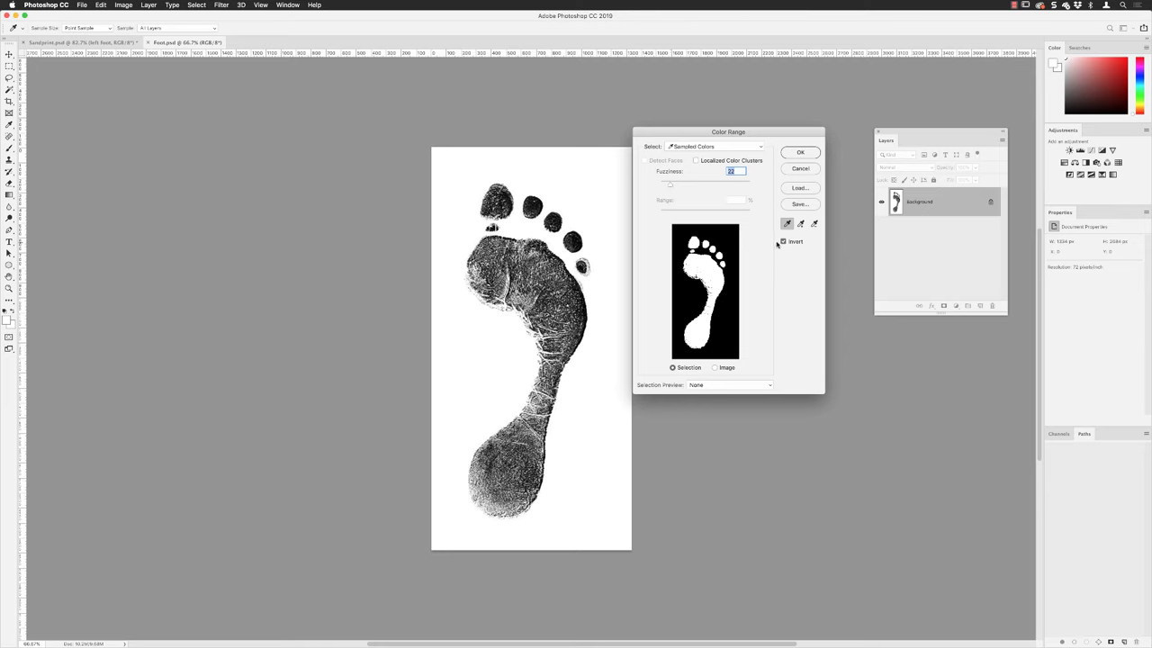
left_click(798, 154)
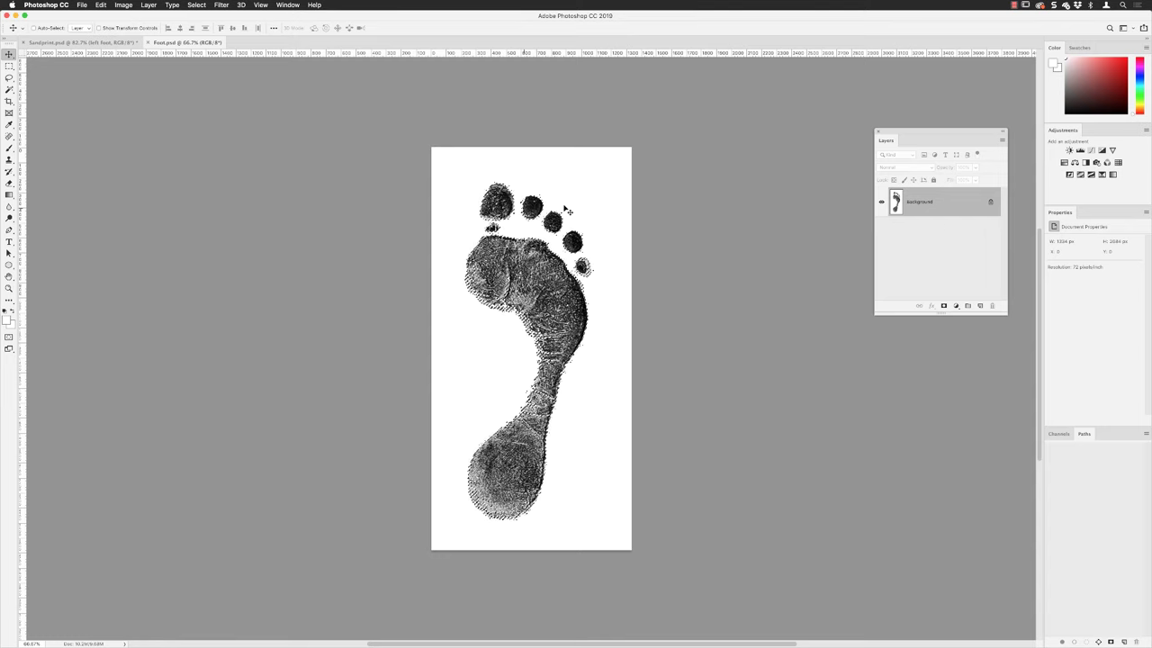
Add a new layer above the background and fill the footprint selection with black.
left_click_drag(895, 133, 681, 155)
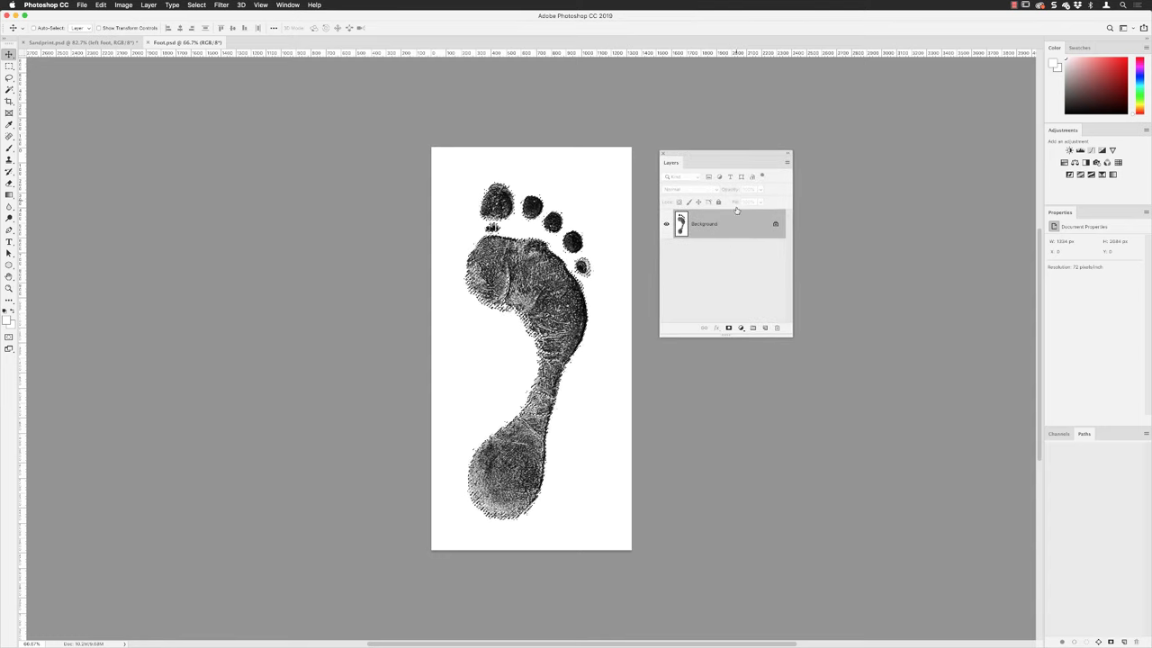
left_click(764, 329)
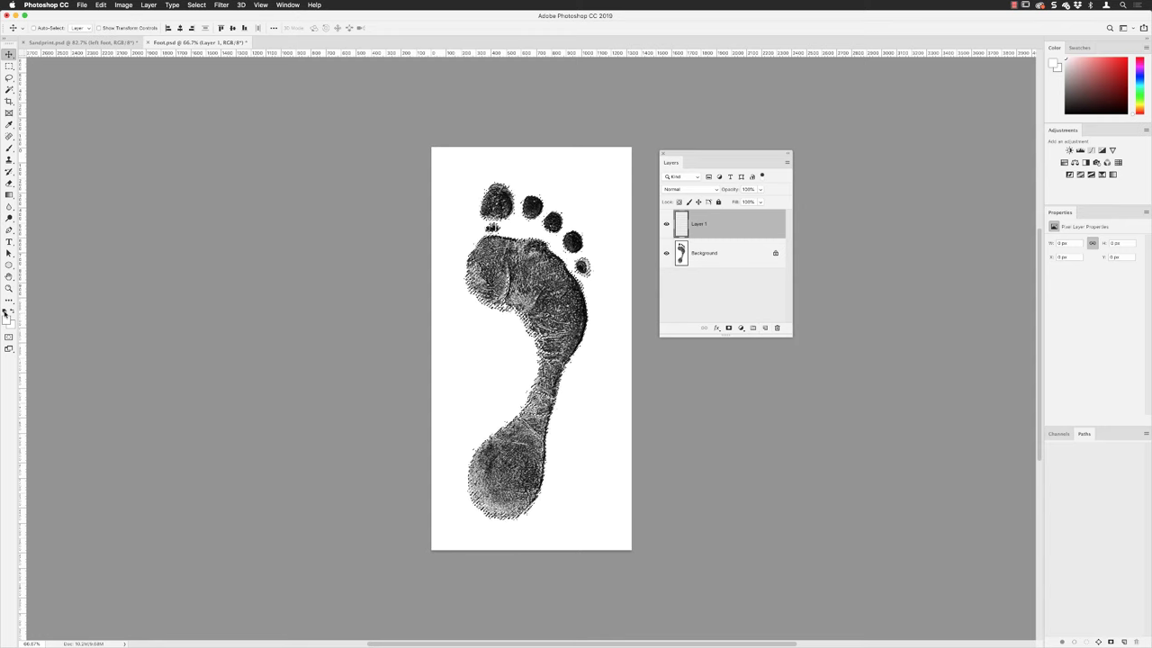
left_click(5, 310)
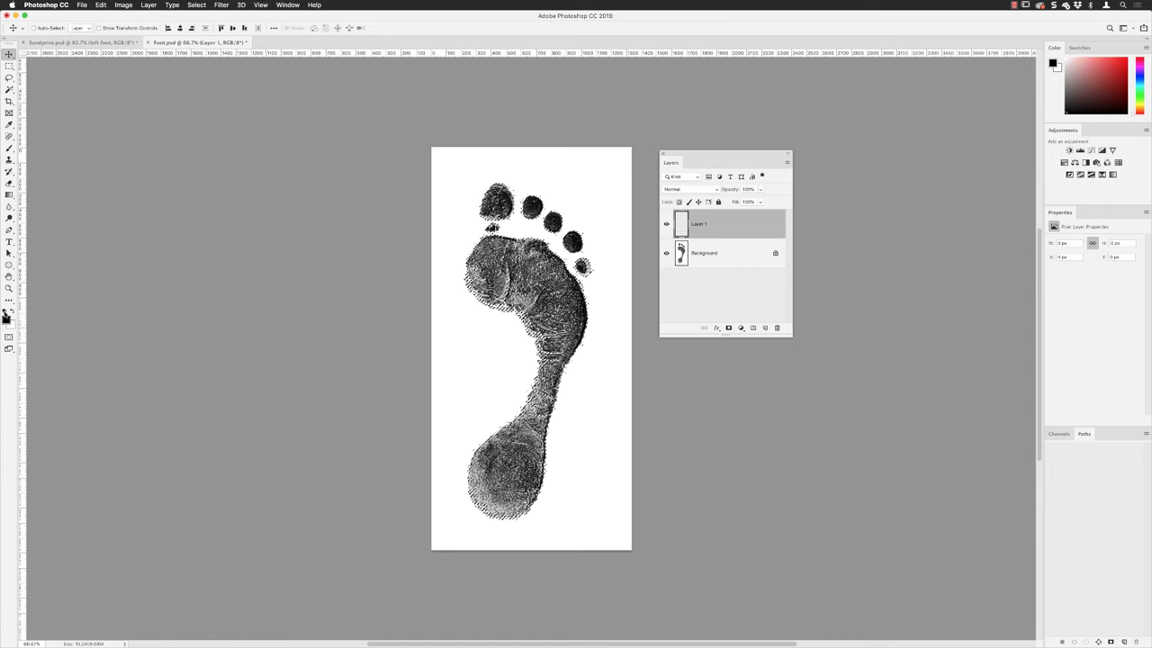
key("alt+BackSpace")
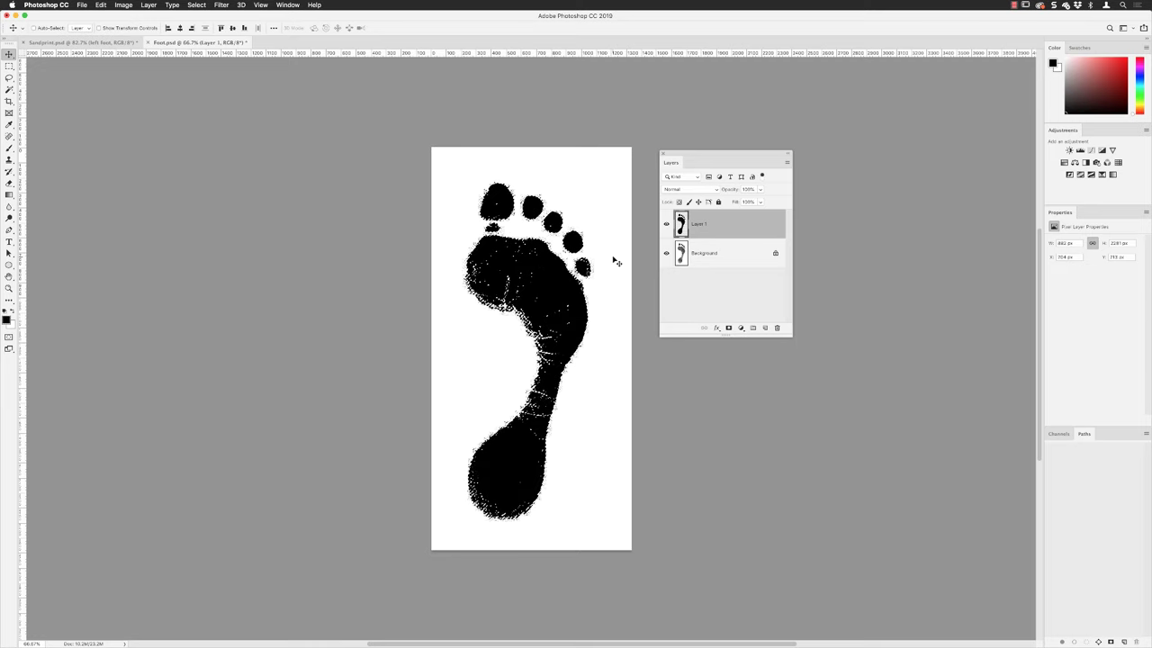
Deselect the footprint and delete the original Background layer from Foot.psd.
left_click(195, 5)
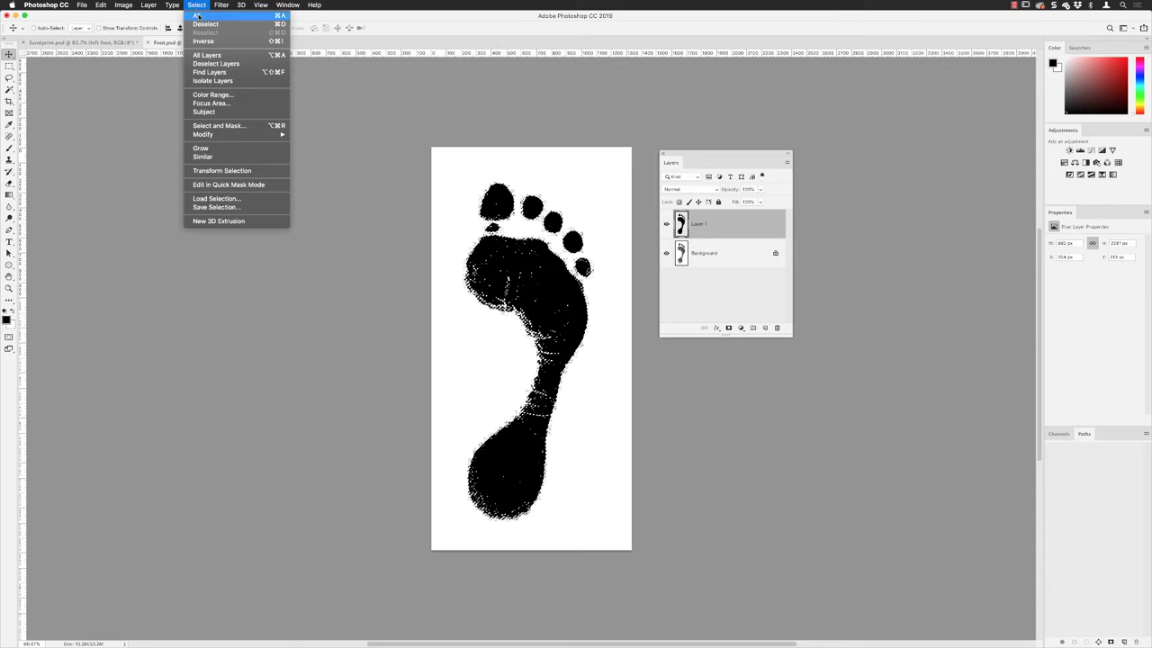
left_click(203, 23)
left_click(708, 259)
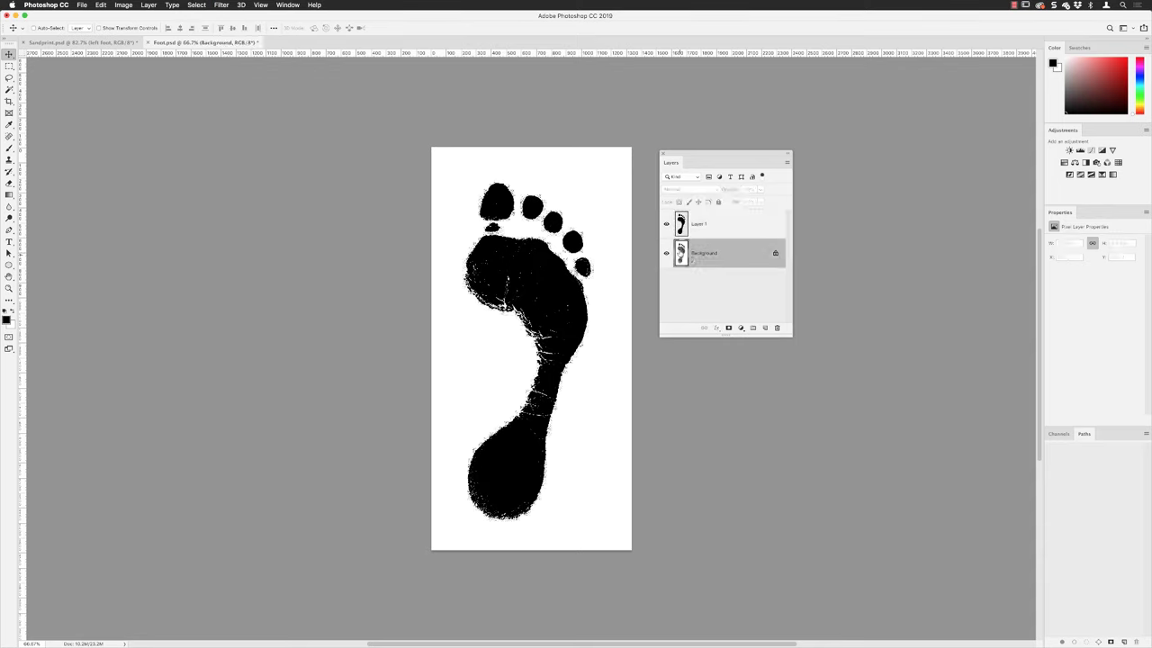
left_click_drag(708, 258, 777, 328)
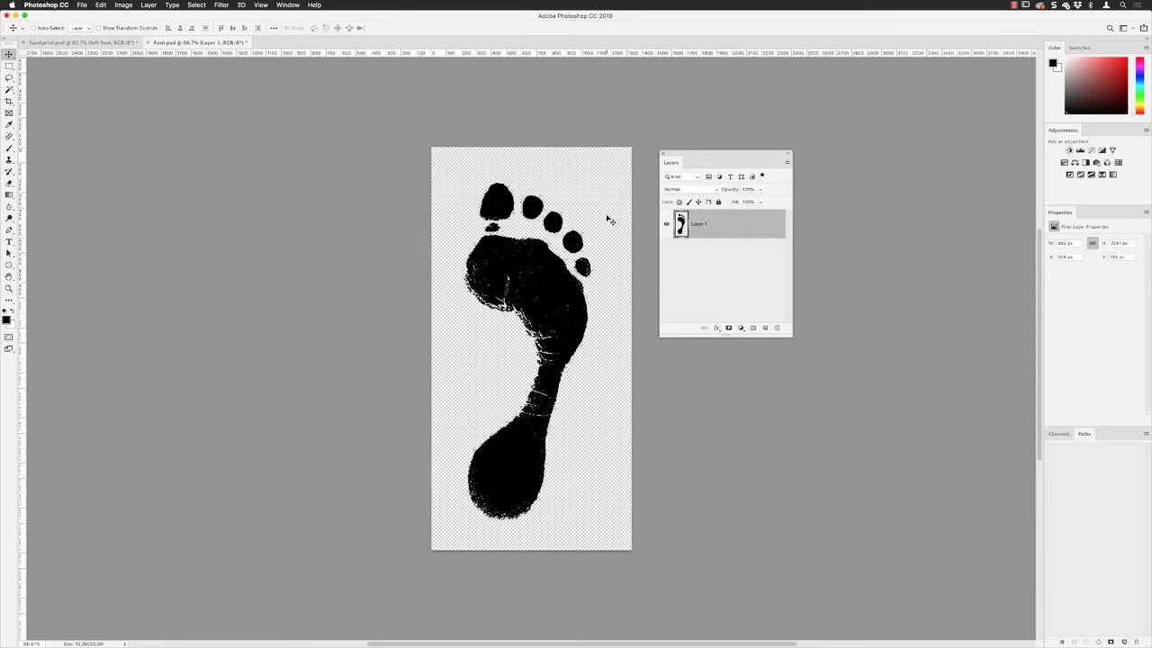
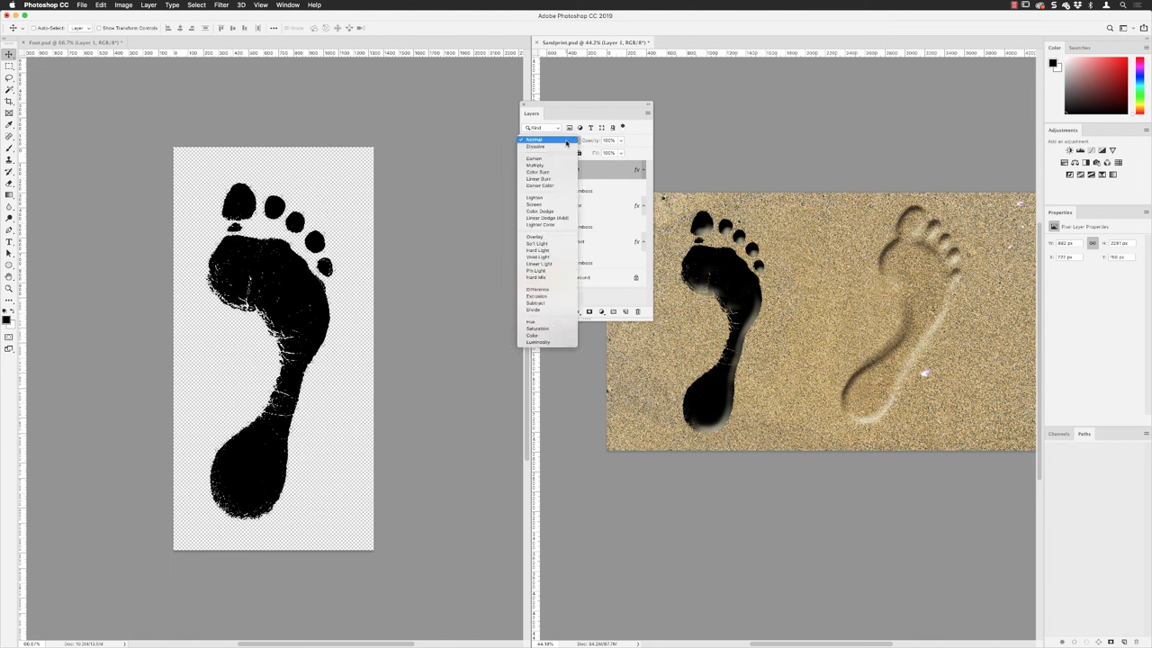
Try Soft Light blending and a 15% fill on the black footprint layer placed in the sand image.
left_click(566, 141)
left_click(566, 141)
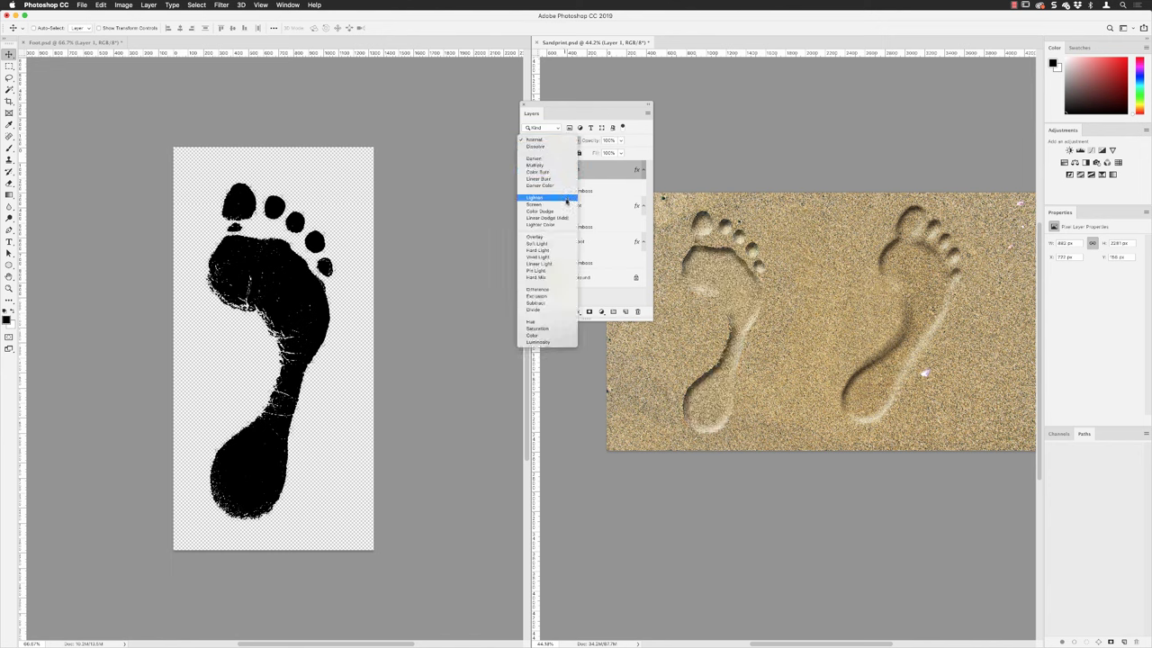
left_click(556, 245)
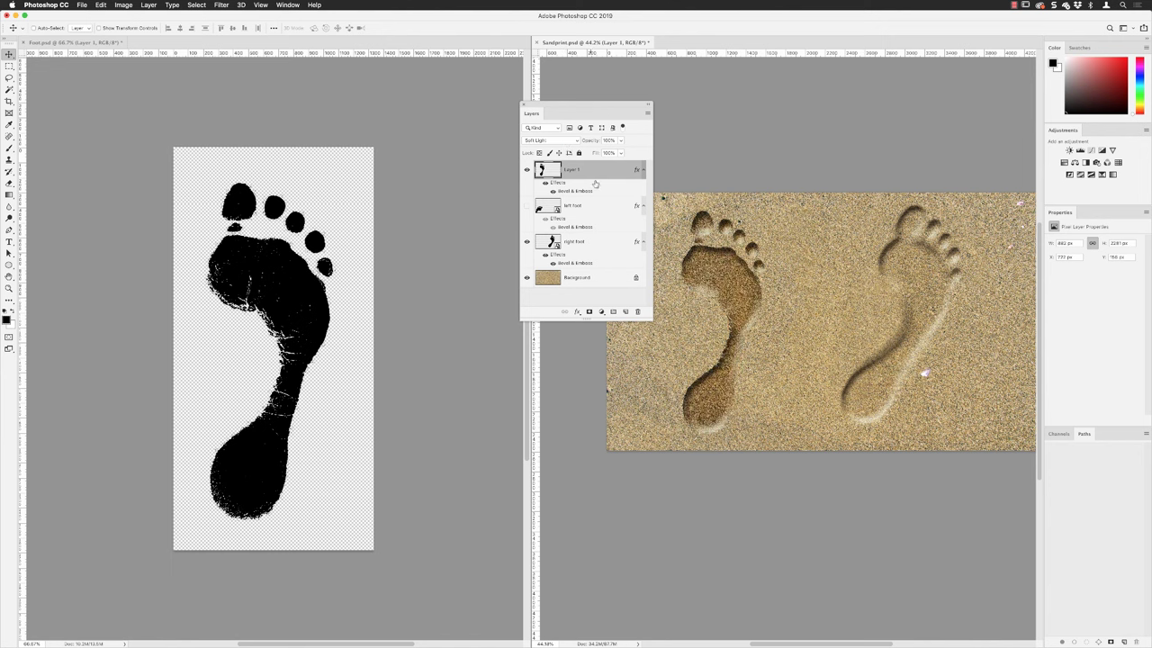
left_click(608, 153)
type("0")
type("5")
key("Return")
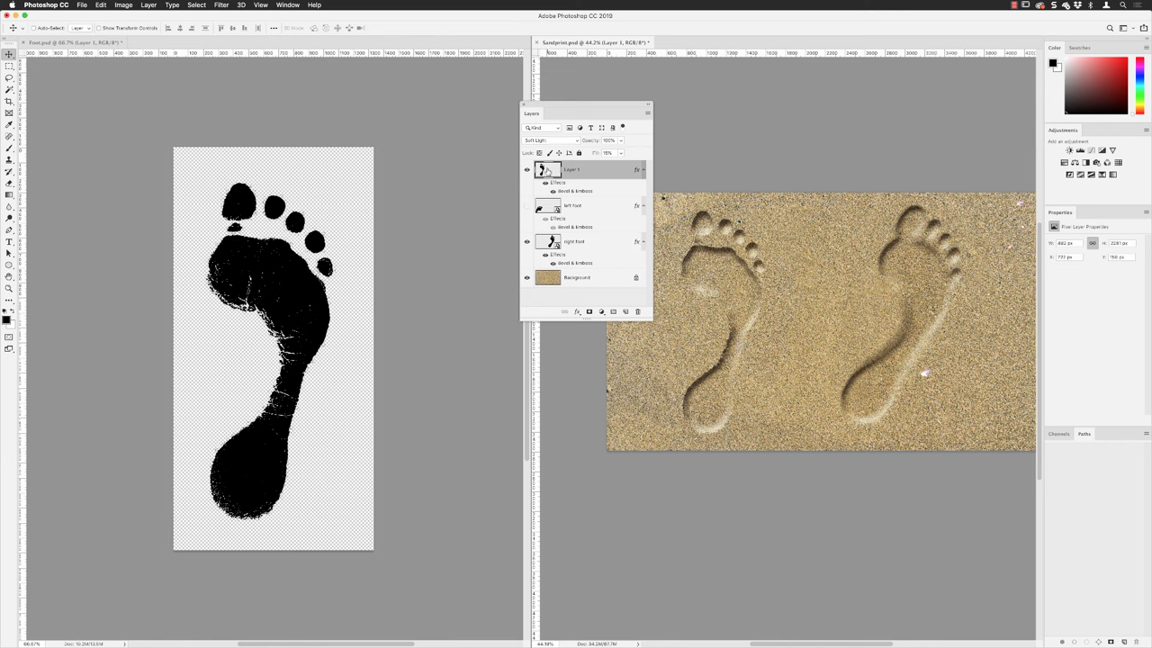
Delete the trial footprint layer from the sand image and return to Foot.psd.
left_click_drag(556, 169, 637, 313)
left_click_drag(554, 110, 432, 100)
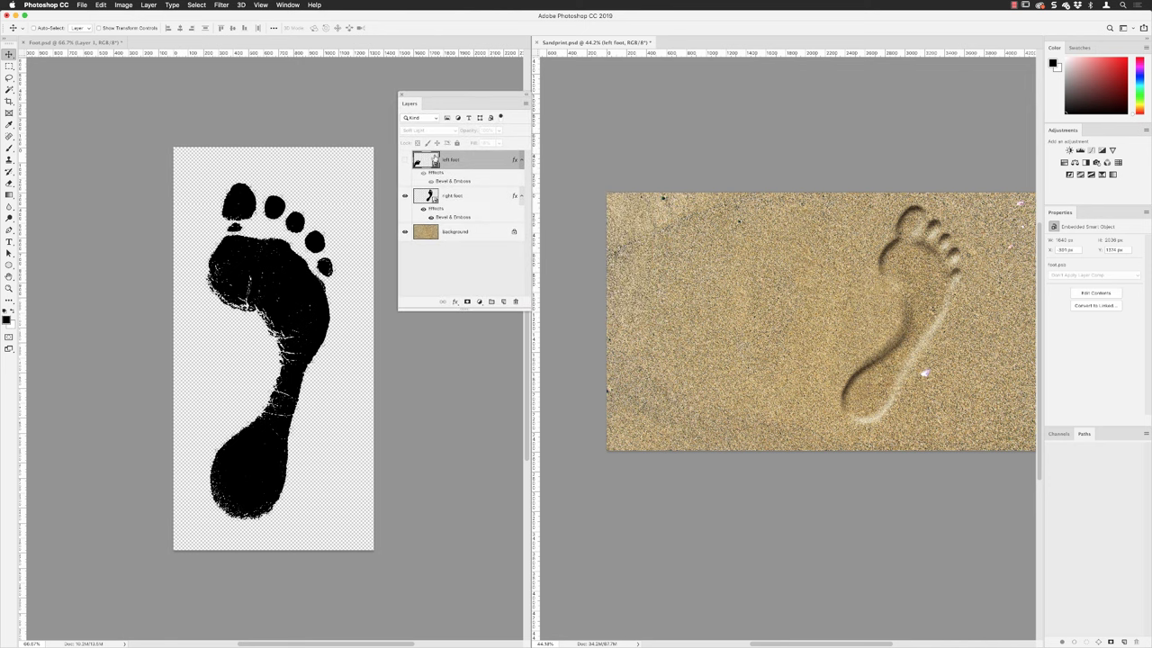
left_click(90, 43)
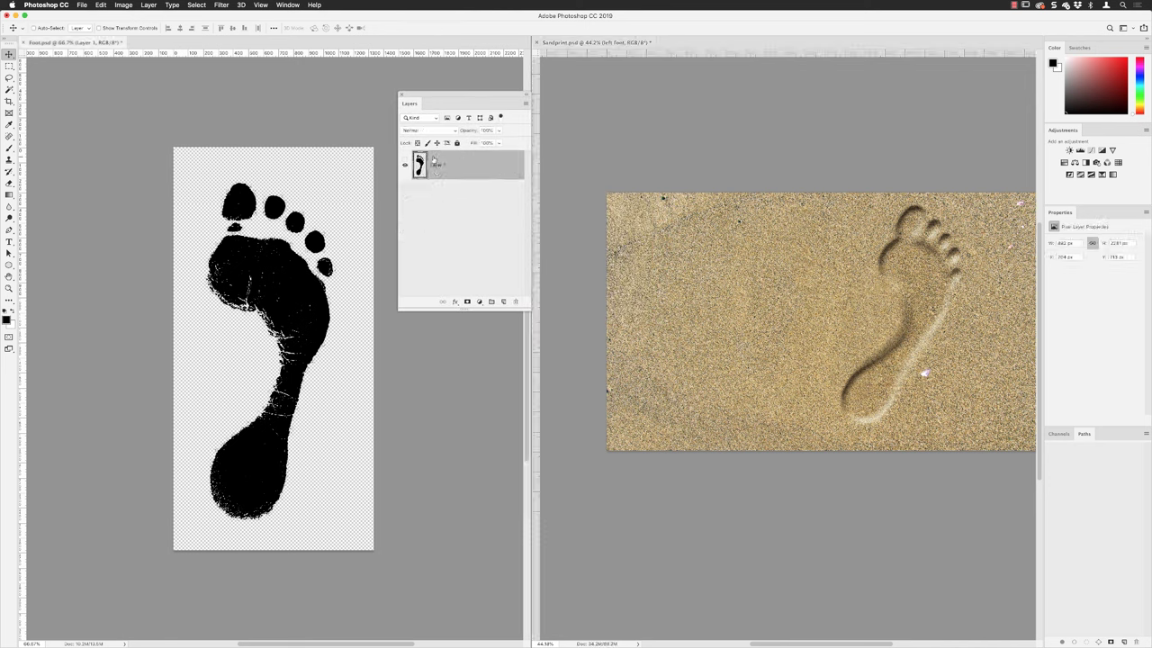
Rename the footprint layer "base" and add a new layer above it named "softening".
double_click(436, 163)
type("Loose")
key("Return")
left_click(503, 303)
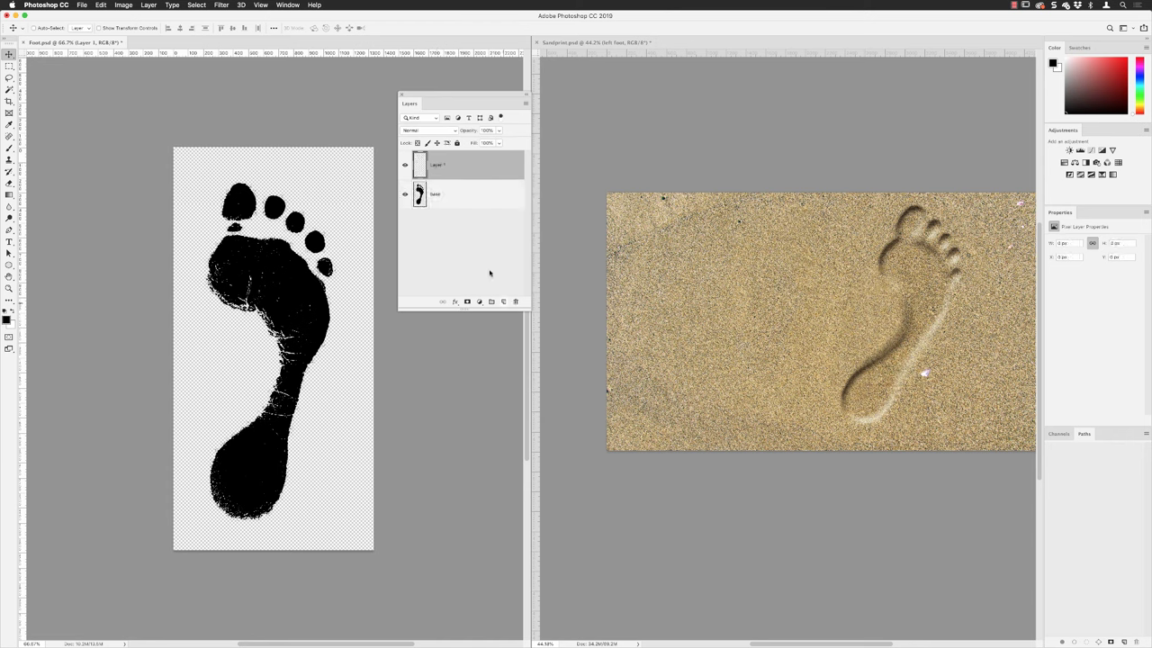
double_click(436, 166)
type("l")
key("Return")
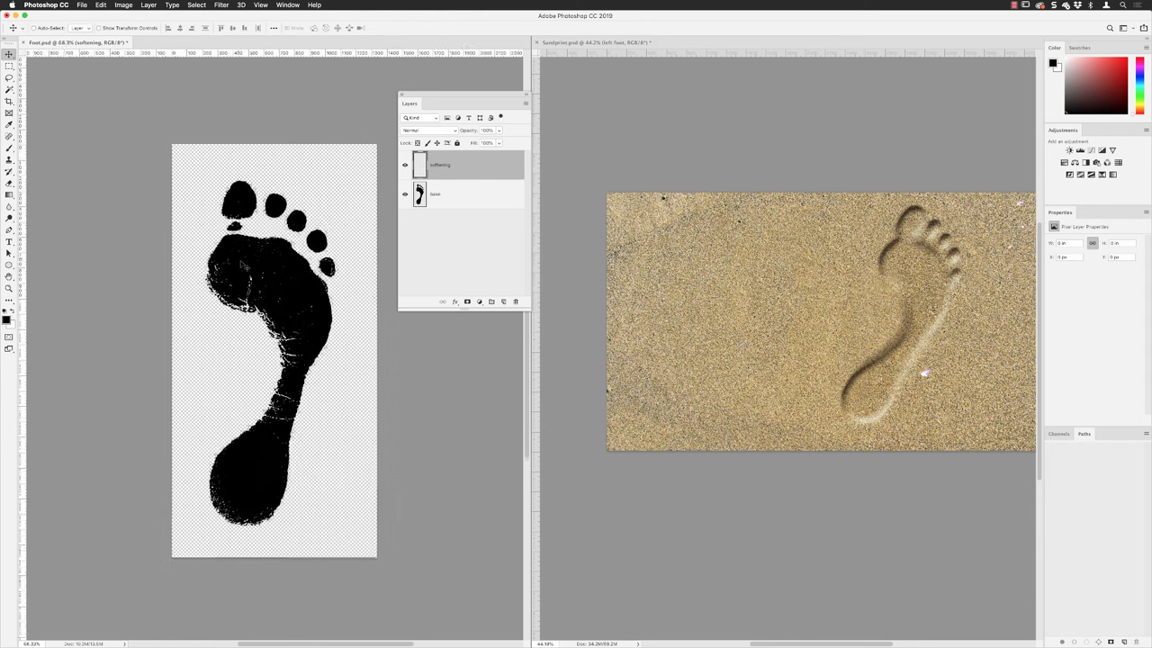
Set up the Brush tool with the Soft Round preset and an increased hardness for painting on the softening layer.
scroll(244, 262, "up", 1)
scroll(241, 264, "up", 2)
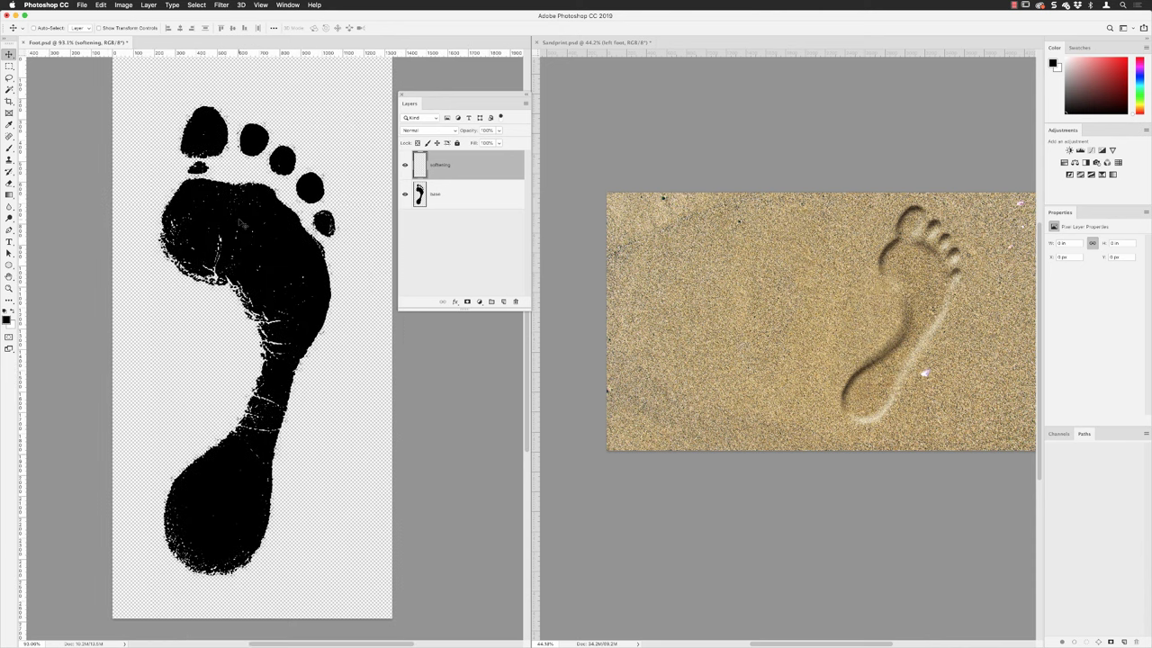
left_click(9, 149)
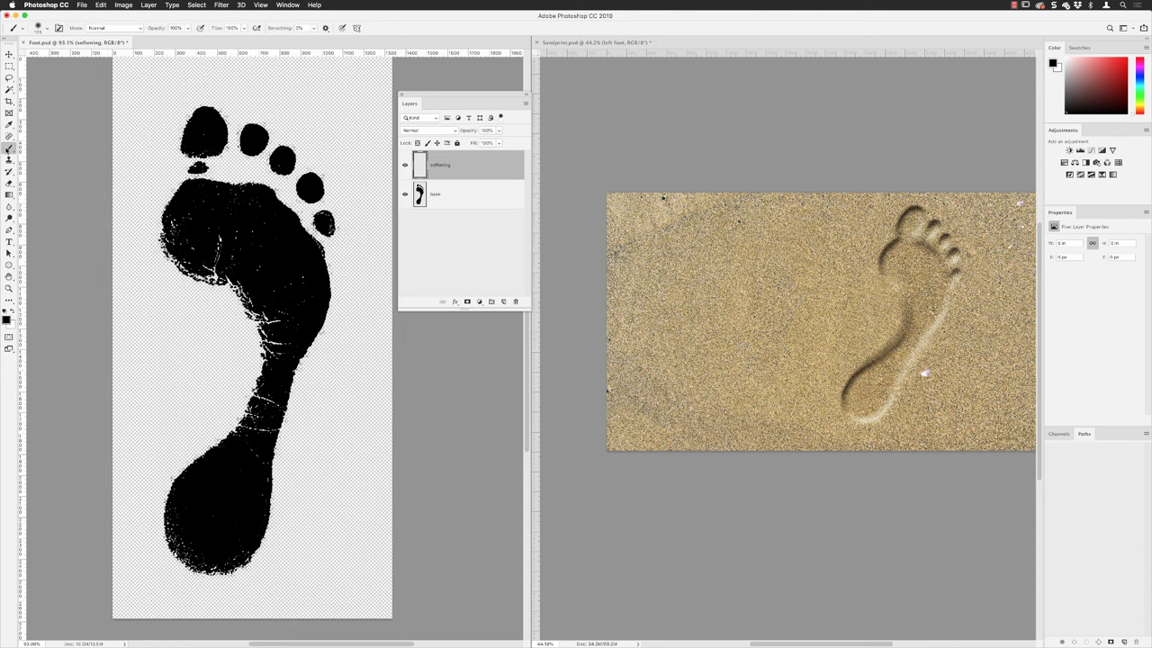
left_click(39, 28)
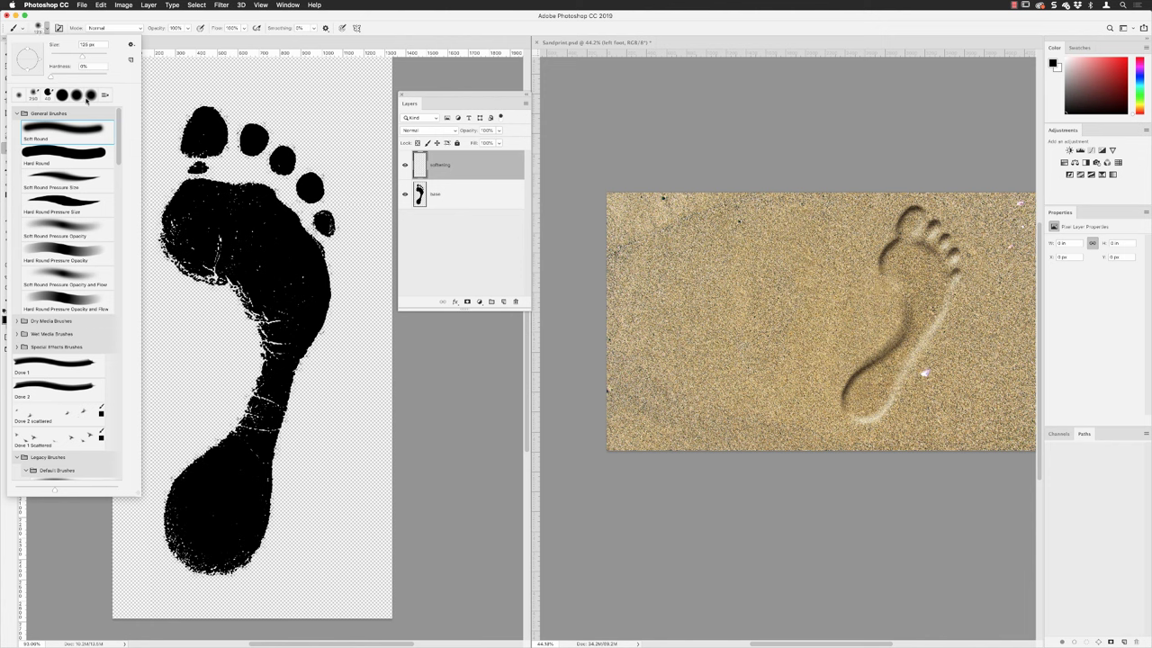
left_click(58, 135)
left_click_drag(52, 78, 95, 77)
left_click(174, 90)
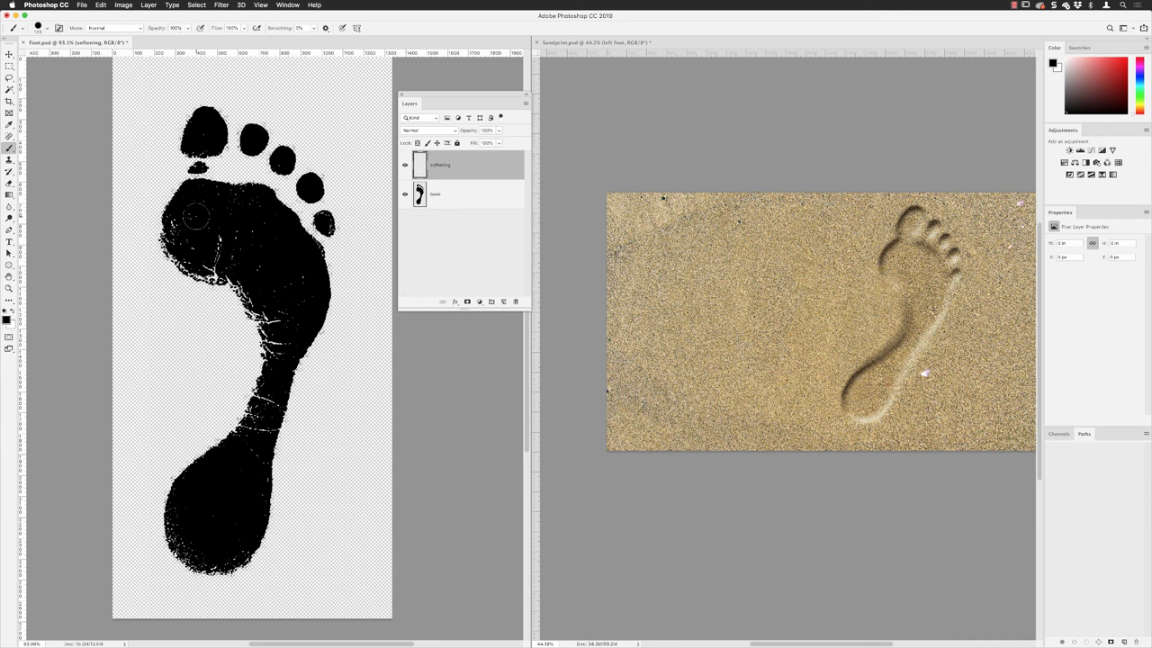
Paint black over the white specks, cracks and ragged edges of the sole and toes on the softening layer.
mouse_move(196, 216)
left_mouse_down()
mouse_move(185, 248)
mouse_move(233, 270)
mouse_move(209, 254)
mouse_move(214, 243)
mouse_move(238, 247)
mouse_move(252, 232)
mouse_move(205, 209)
mouse_move(212, 197)
mouse_move(236, 203)
mouse_move(274, 243)
mouse_move(261, 258)
mouse_move(273, 309)
mouse_move(296, 315)
mouse_move(235, 448)
mouse_move(182, 496)
mouse_move(190, 546)
mouse_move(240, 547)
mouse_move(308, 274)
mouse_move(259, 206)
mouse_move(171, 231)
mouse_move(184, 207)
mouse_move(176, 241)
mouse_move(189, 263)
mouse_move(245, 284)
mouse_move(274, 353)
mouse_move(266, 399)
mouse_move(202, 486)
mouse_move(203, 119)
mouse_move(195, 155)
left_mouse_up()
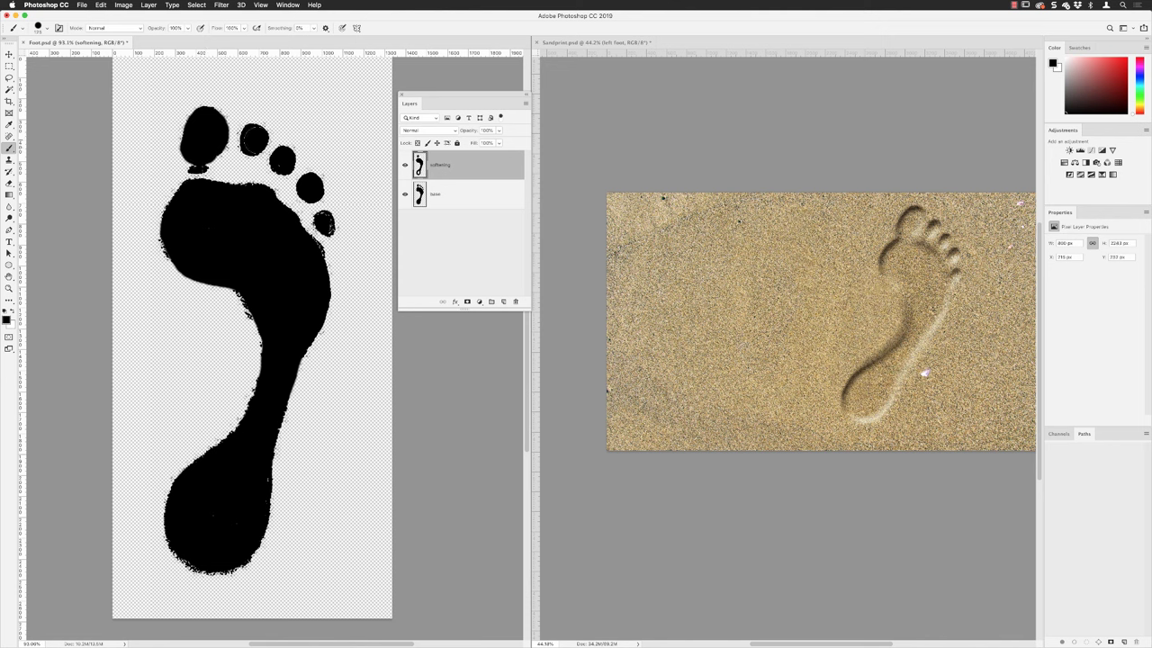
mouse_move(256, 135)
left_mouse_down()
mouse_move(261, 149)
mouse_move(292, 152)
mouse_move(326, 224)
left_mouse_up()
Add a new layer above the softening layer and name it "edges".
left_click(503, 302)
double_click(437, 165)
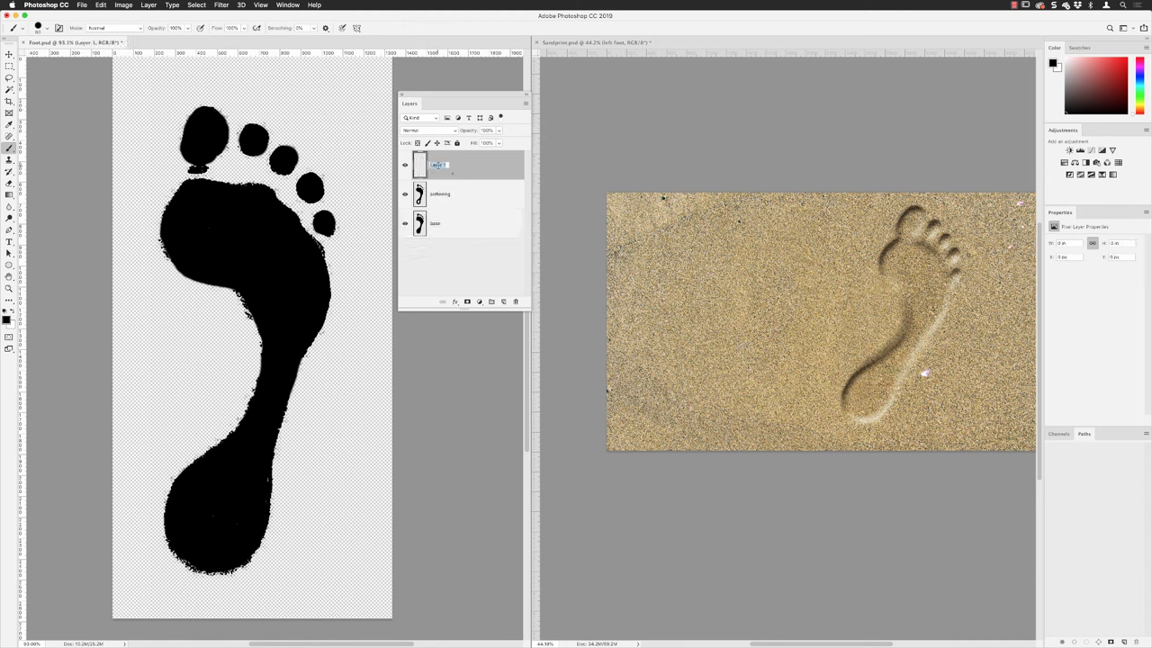
type("edges")
key("Return")
Enlarge and soften the Soft Round brush and paint blurred black edges around the sole and toes on the edges layer.
left_click(48, 29)
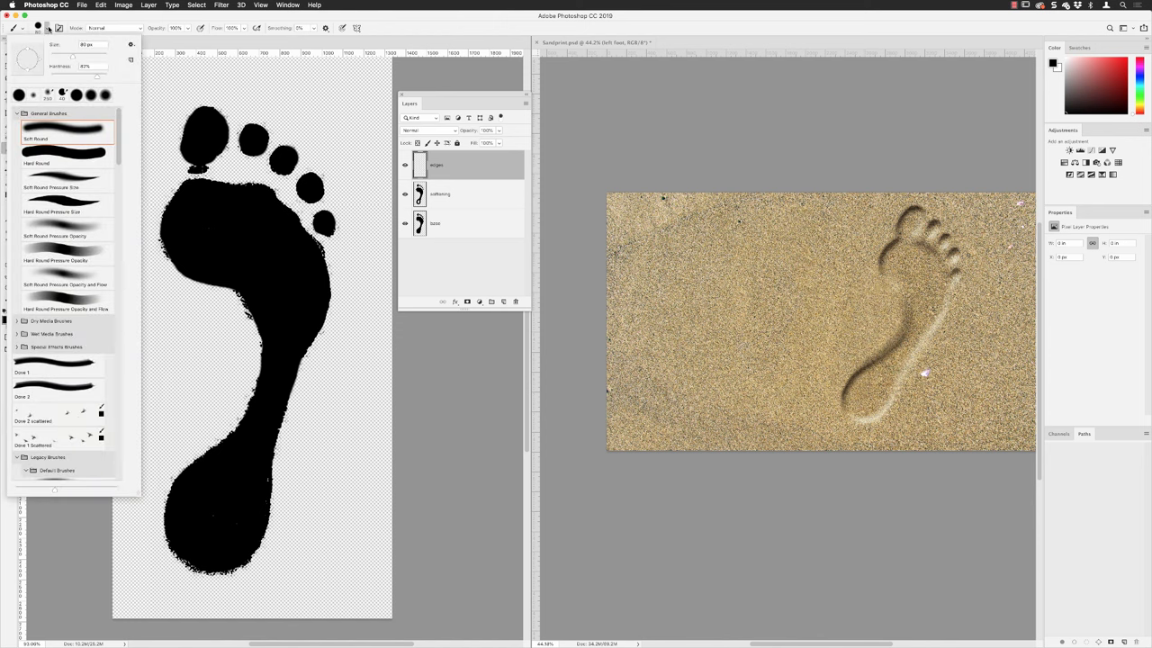
type("100")
key("Return")
type("5")
key("Return")
left_click_drag(75, 55, 85, 57)
left_click(184, 122)
mouse_move(185, 180)
left_mouse_down()
mouse_move(169, 228)
mouse_move(213, 277)
mouse_move(244, 287)
mouse_move(198, 194)
mouse_move(227, 207)
mouse_move(243, 190)
mouse_move(281, 209)
mouse_move(322, 286)
mouse_move(315, 262)
mouse_move(288, 369)
mouse_move(196, 157)
mouse_move(182, 207)
mouse_move(227, 206)
mouse_move(311, 260)
mouse_move(251, 521)
mouse_move(217, 553)
mouse_move(205, 541)
mouse_move(231, 445)
mouse_move(252, 427)
mouse_move(277, 309)
mouse_move(239, 286)
mouse_move(310, 315)
mouse_move(271, 399)
mouse_move(251, 136)
mouse_move(311, 185)
mouse_move(323, 218)
mouse_move(252, 146)
mouse_move(311, 188)
mouse_move(224, 214)
mouse_move(311, 244)
mouse_move(310, 295)
mouse_move(207, 192)
mouse_move(215, 147)
left_mouse_up()
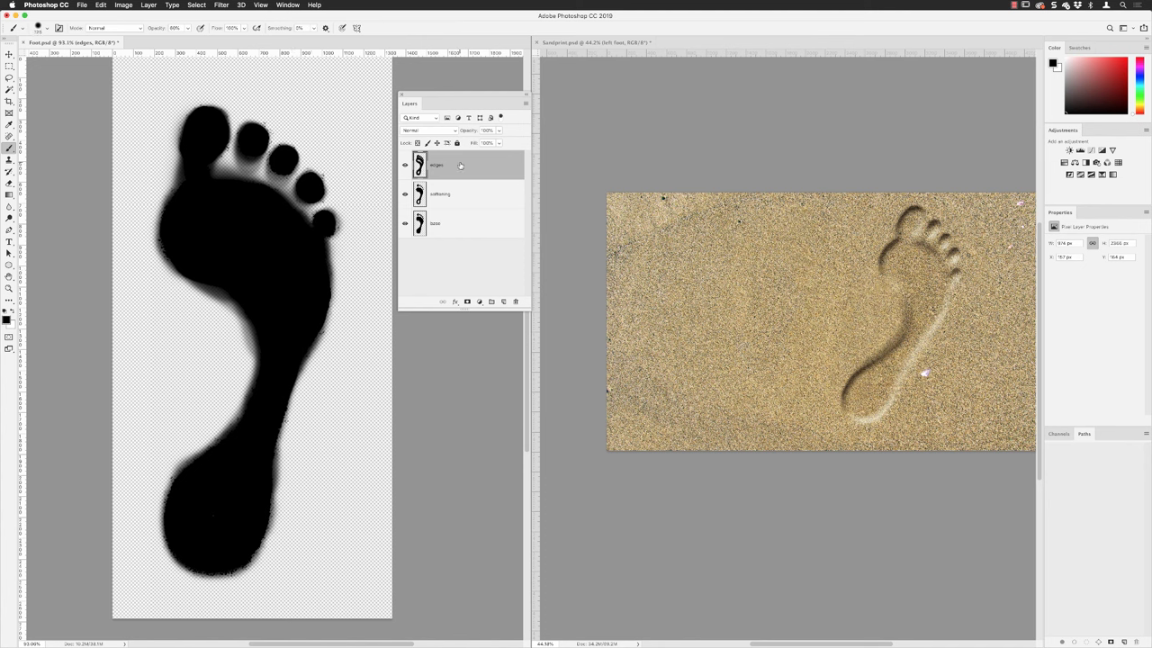
Copy the edges, softening and base layers together into Sandprint.psd and convert them to one smart object.
left_click(460, 231, "shift")
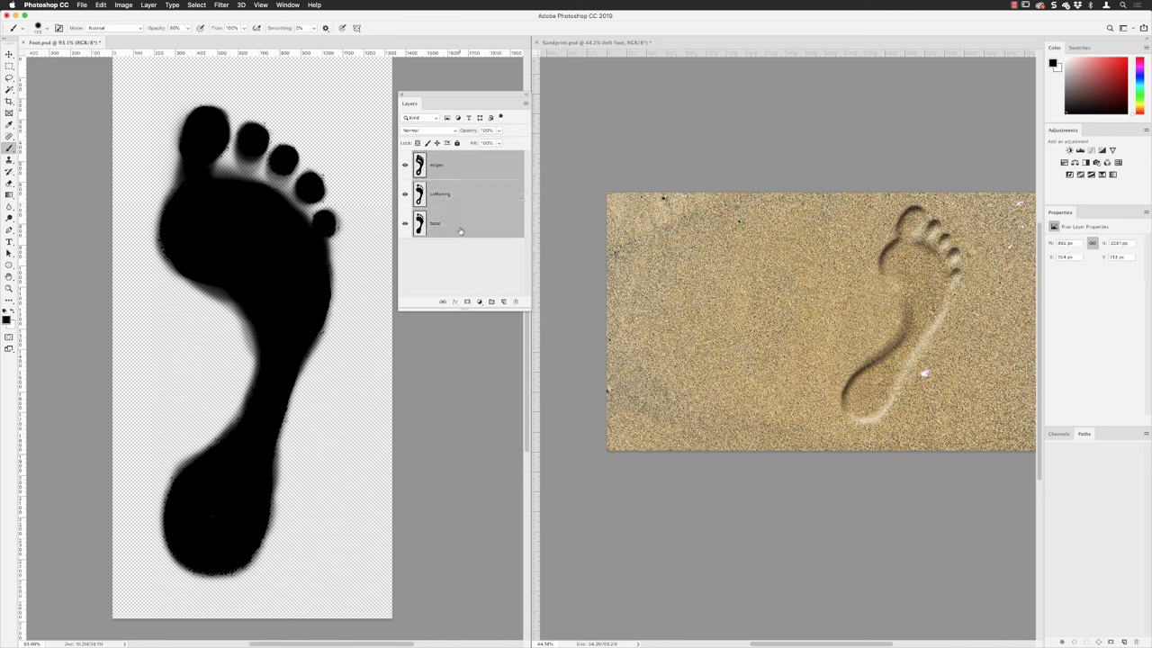
key("v")
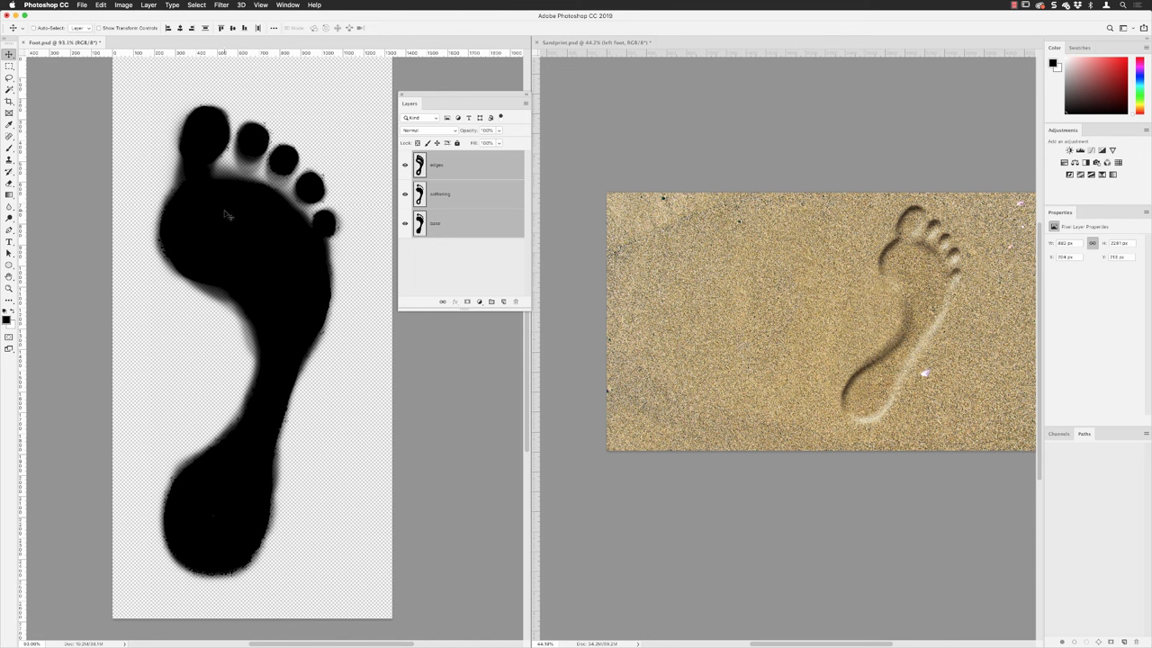
left_click_drag(227, 214, 707, 272)
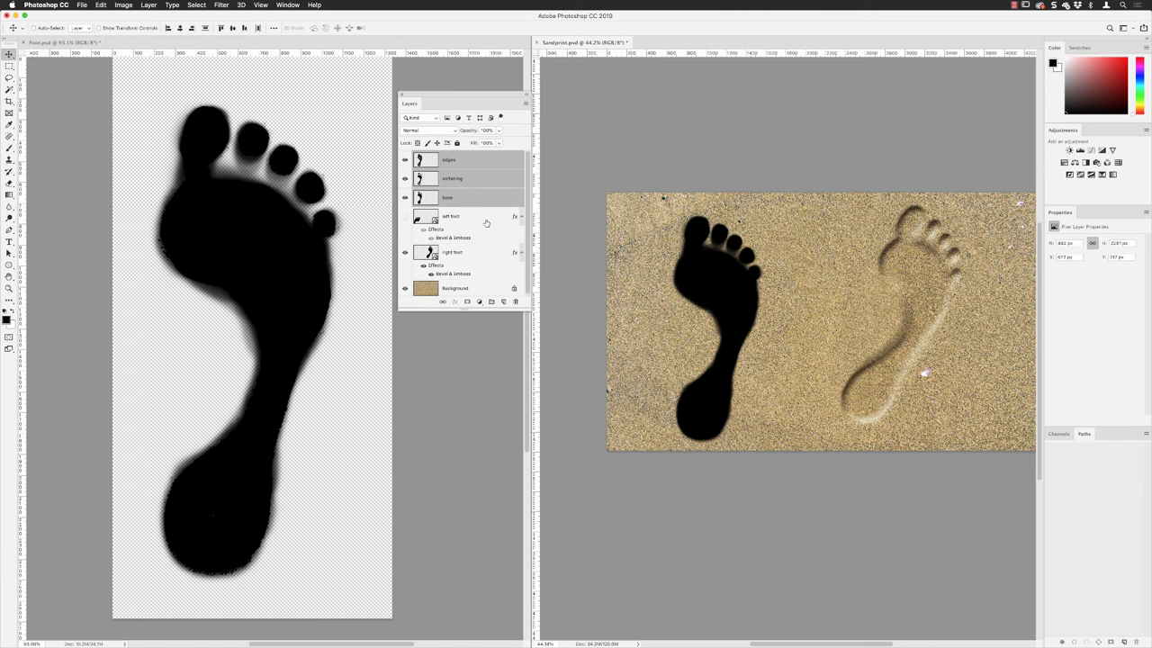
right_click(447, 160)
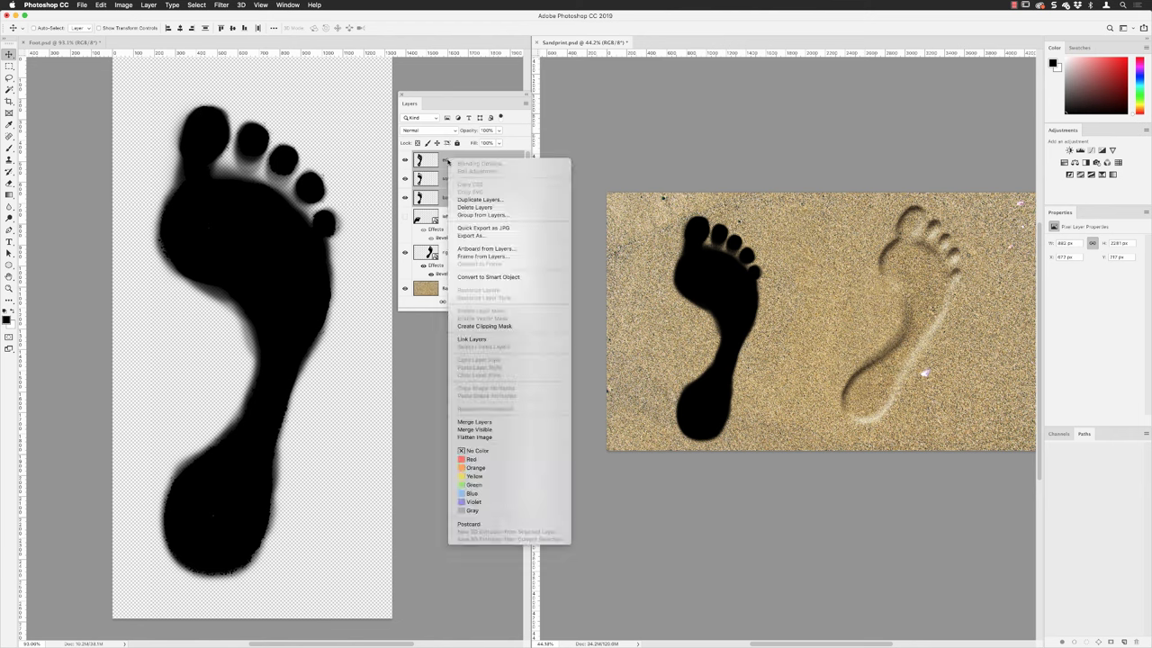
left_click(491, 276)
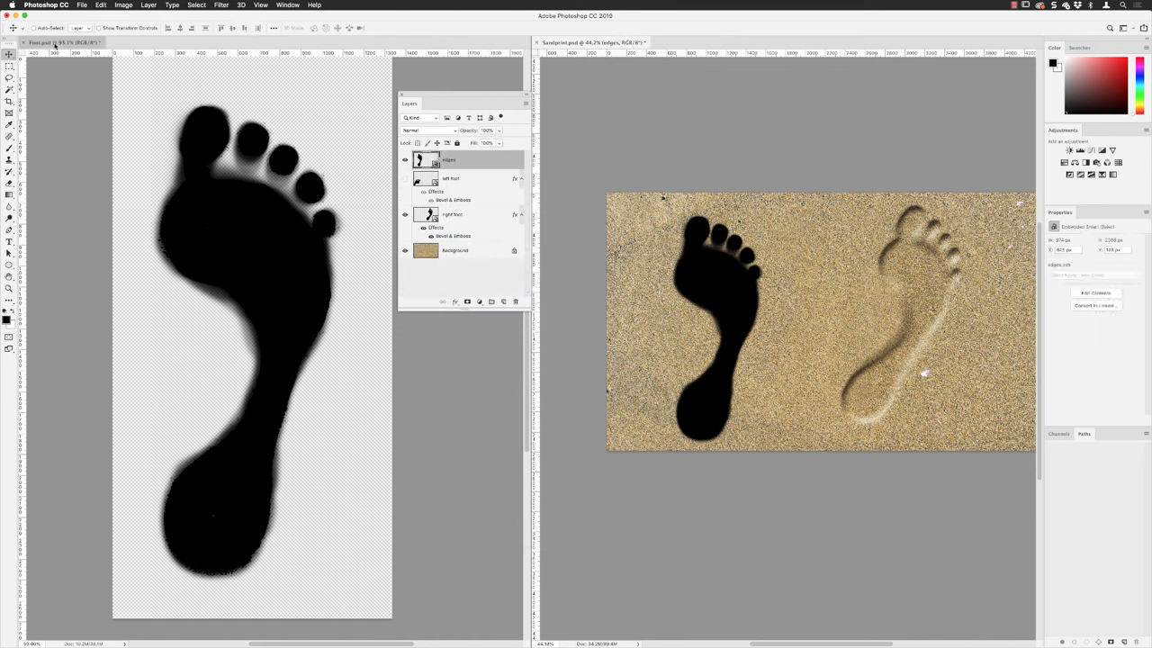
Save the separate foot document as Foot2.psd in the Sandprints folder and close it.
left_click(38, 42)
left_click(82, 4)
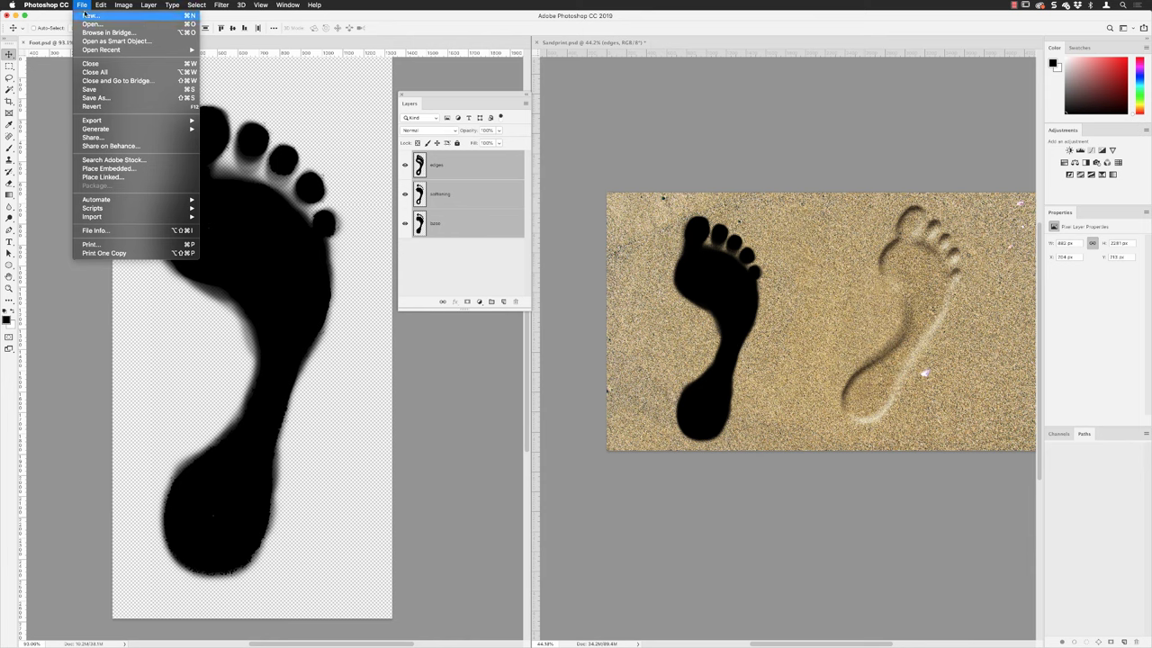
left_click(201, 83)
key("super+shift+s")
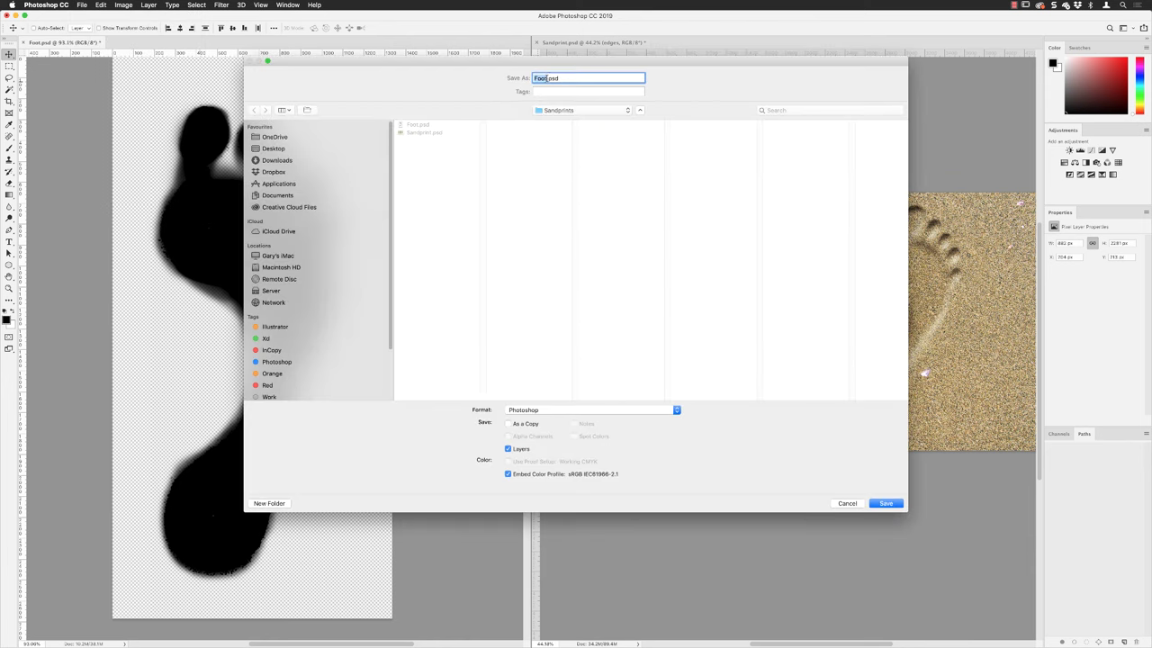
left_click(550, 77)
type("2")
left_click(882, 503)
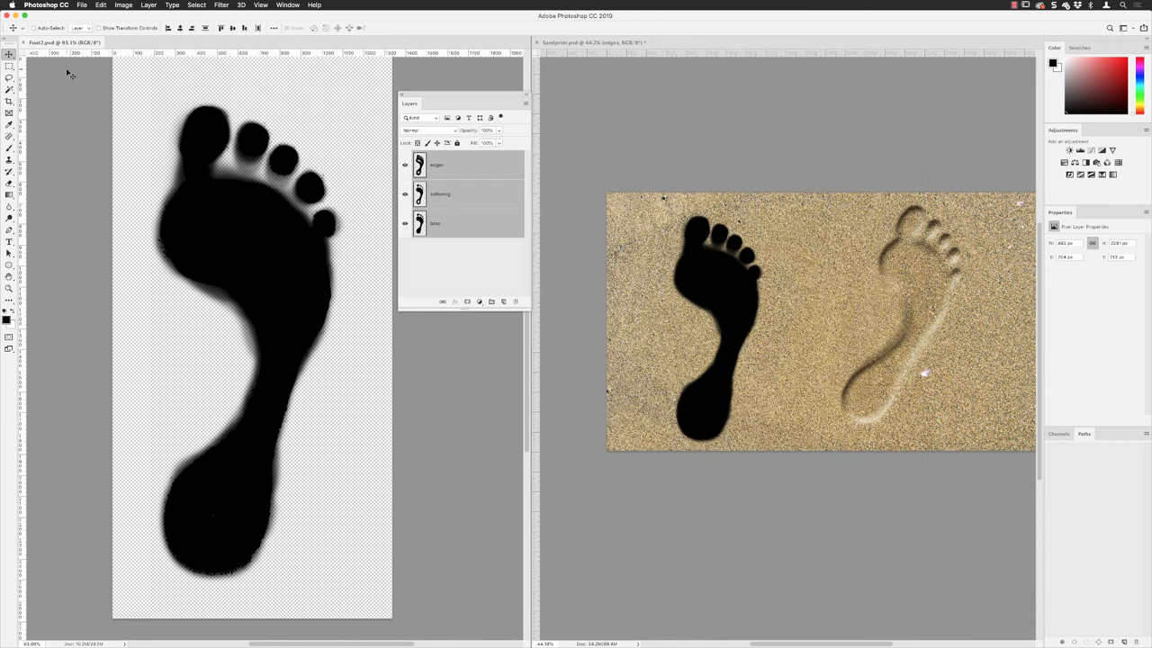
left_click(22, 42)
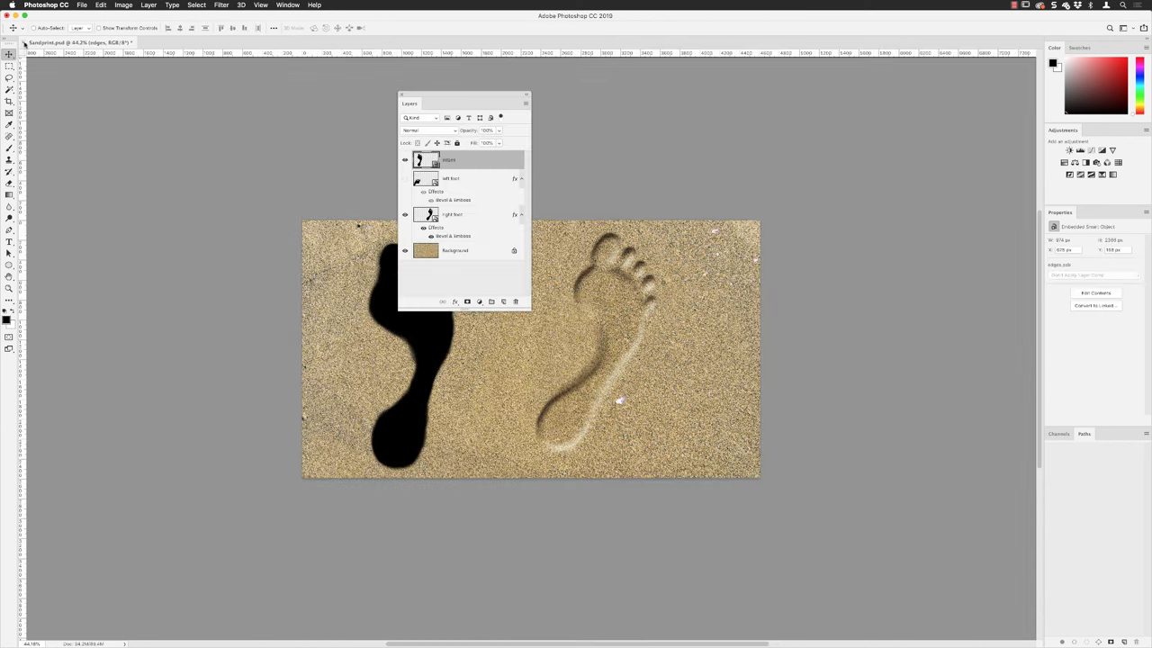
Give the edges smart object the left foot layer's Bevel & Emboss, Soft Light blending and a 15% fill.
left_click_drag(474, 101, 232, 121)
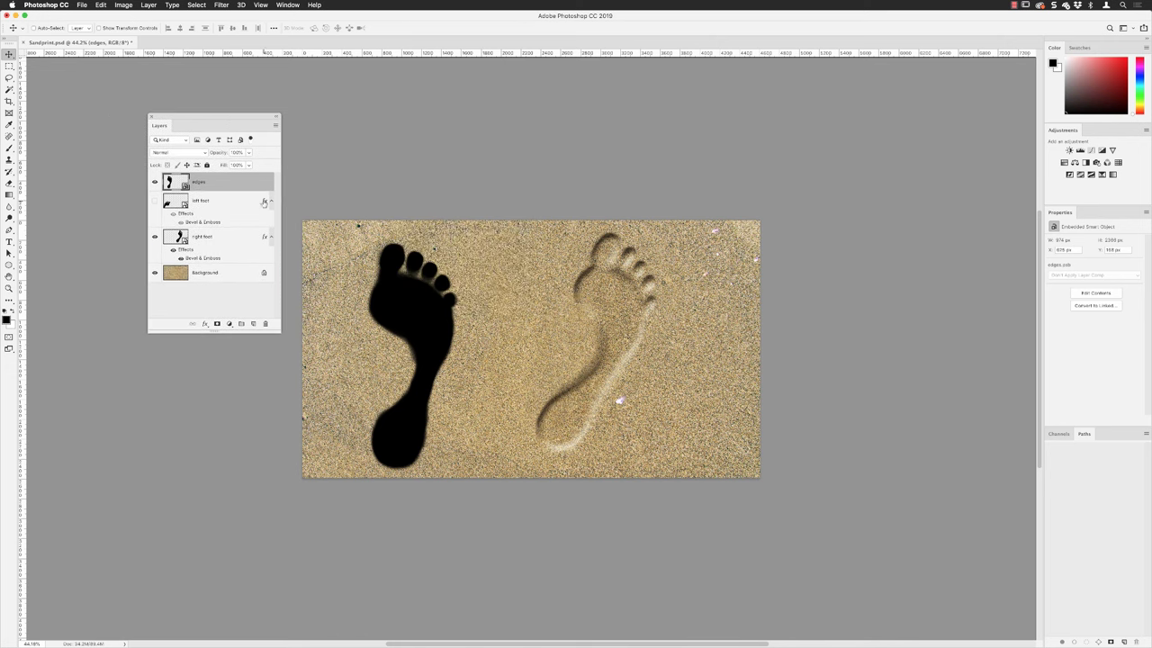
left_click_drag(264, 204, 264, 183)
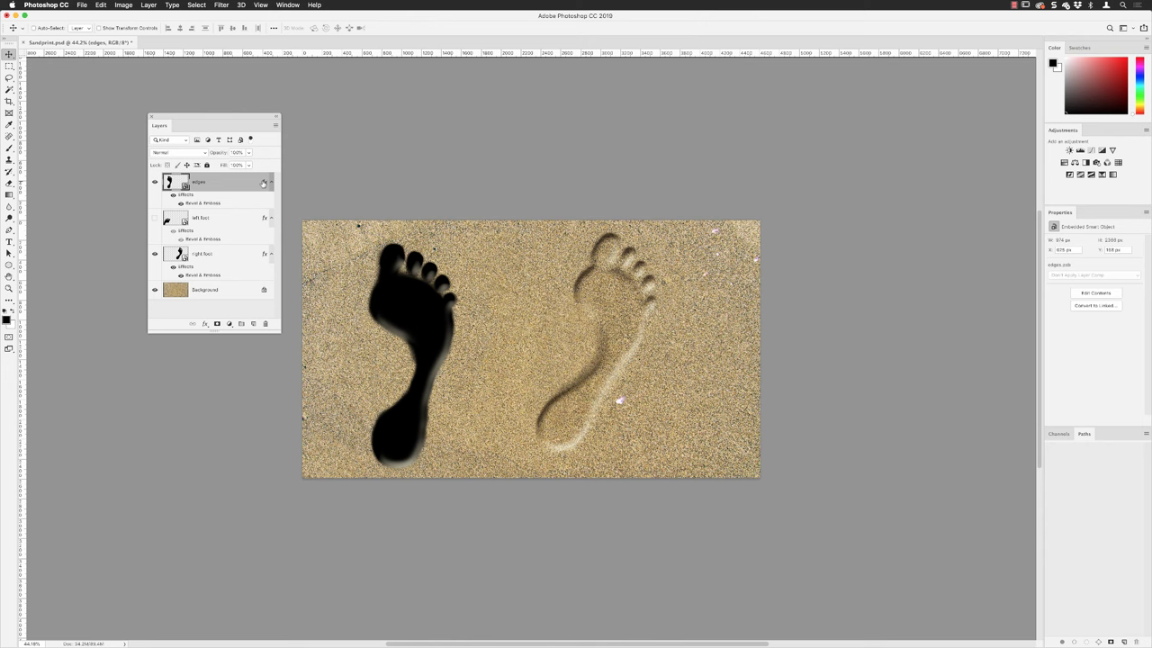
left_click(195, 153)
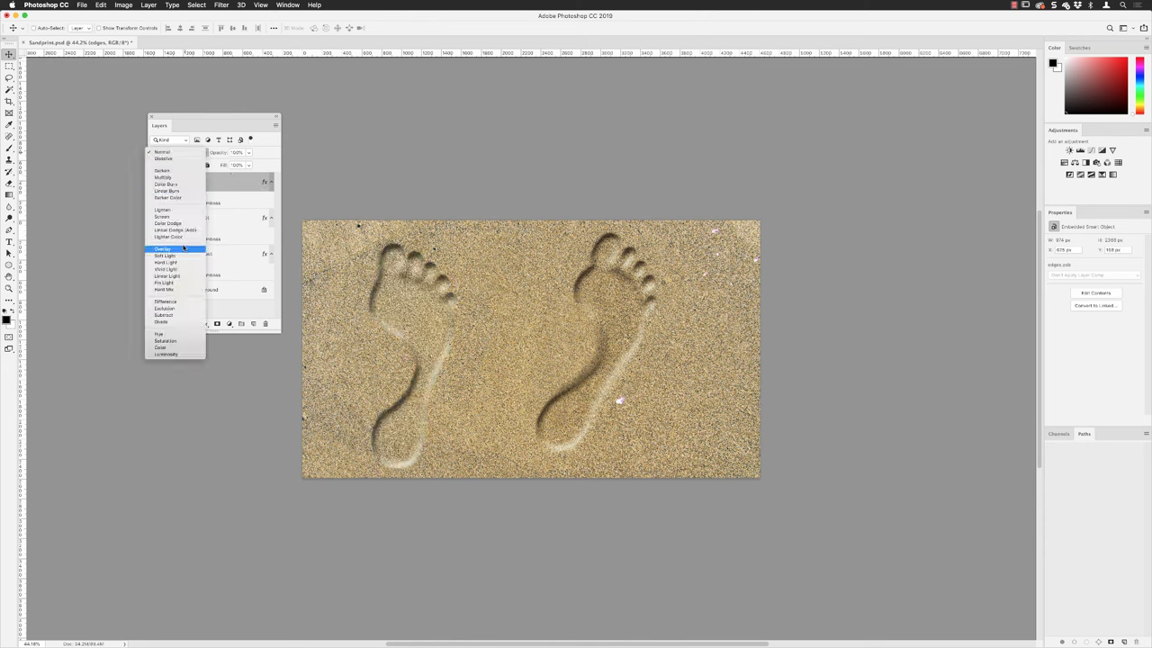
left_click(185, 256)
left_click(235, 164)
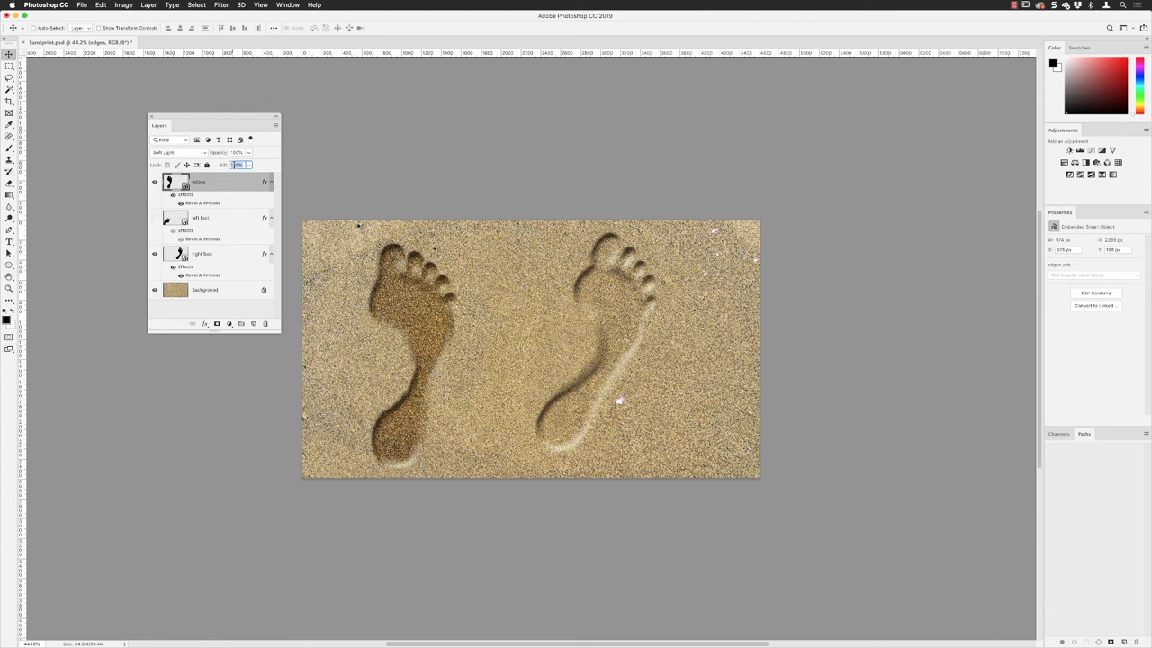
type("0")
key("Return")
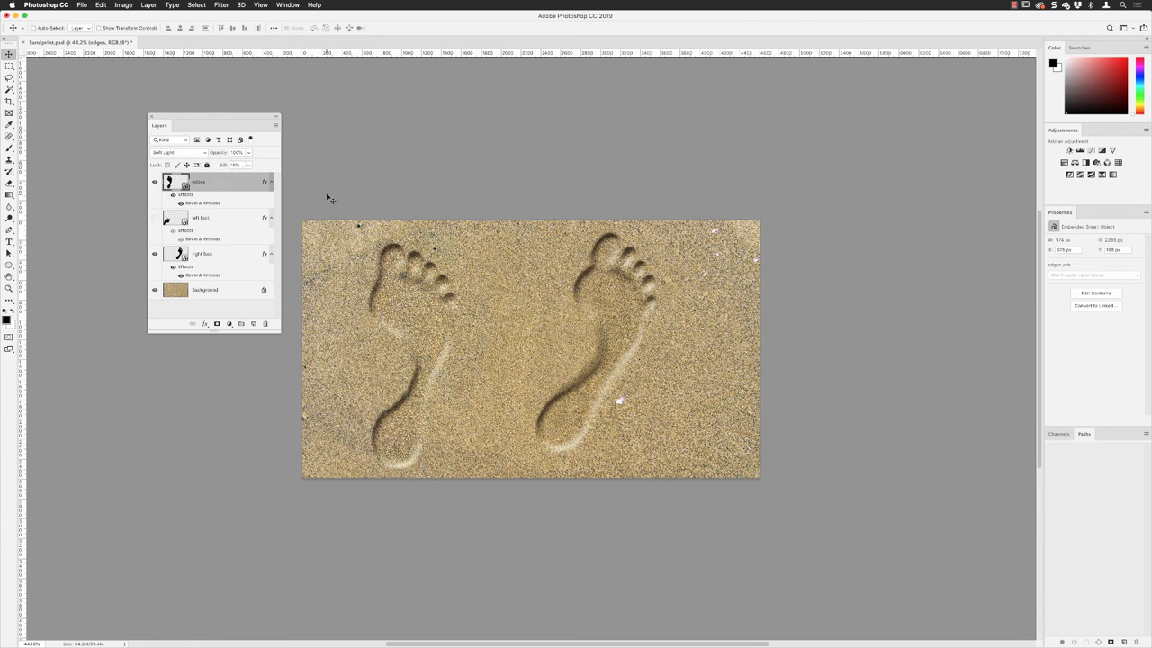
Rotate the edges footprint clockwise with Free Transform and move it so it lines up beside the right footprint.
left_click(102, 6)
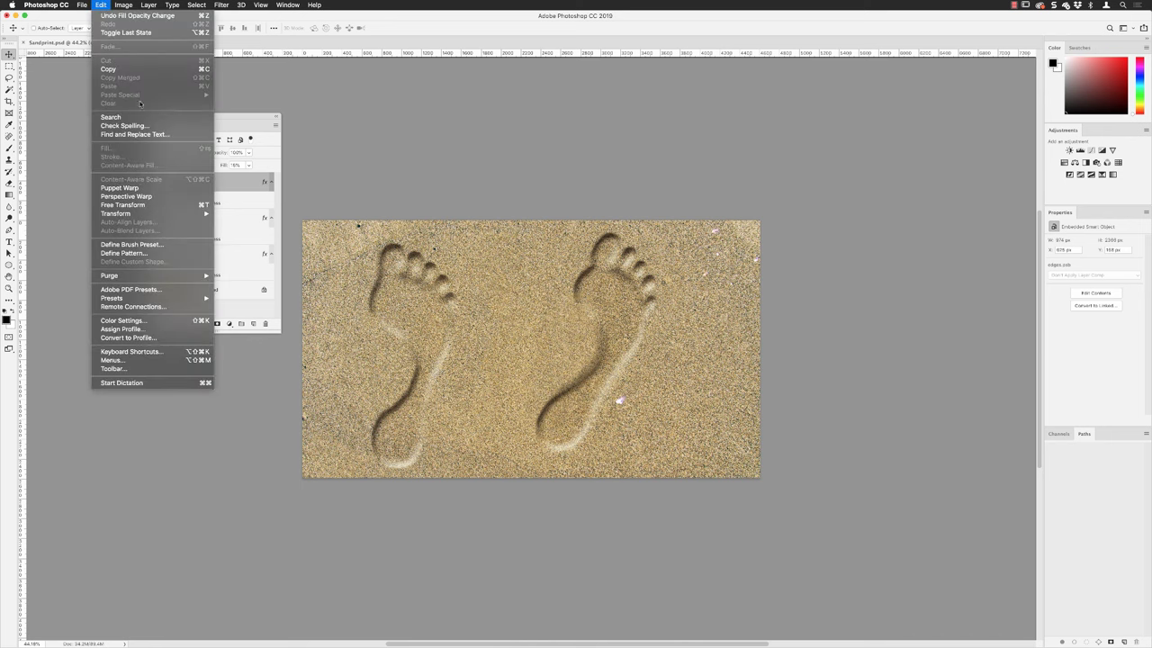
left_click(123, 205)
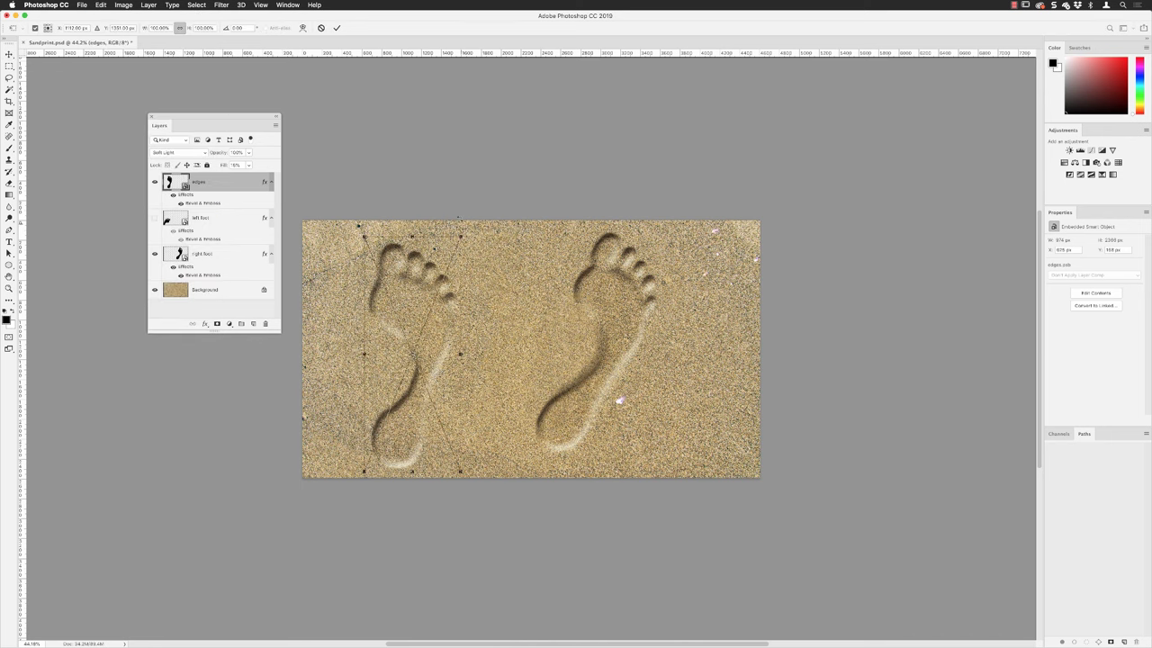
left_click_drag(477, 218, 514, 235)
key("Return")
left_click_drag(446, 303, 469, 287)
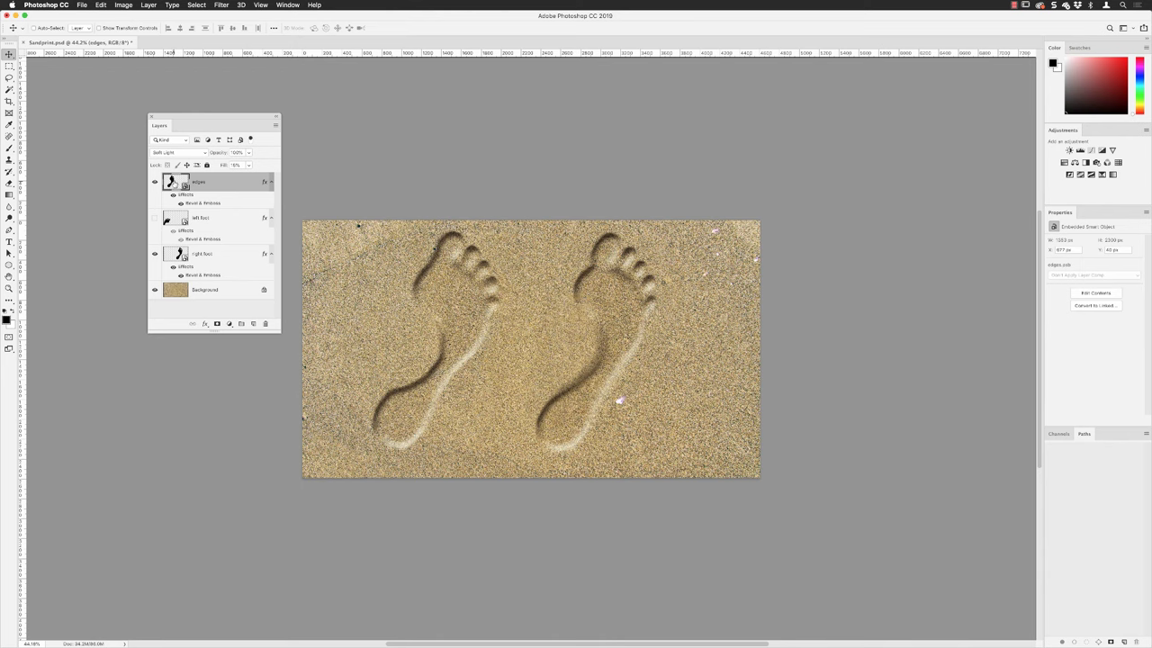
Open the edges smart object's contents and arrange them 2-up vertically beside Sandprint.psd, with the foot shape unobstructed.
double_click(170, 181)
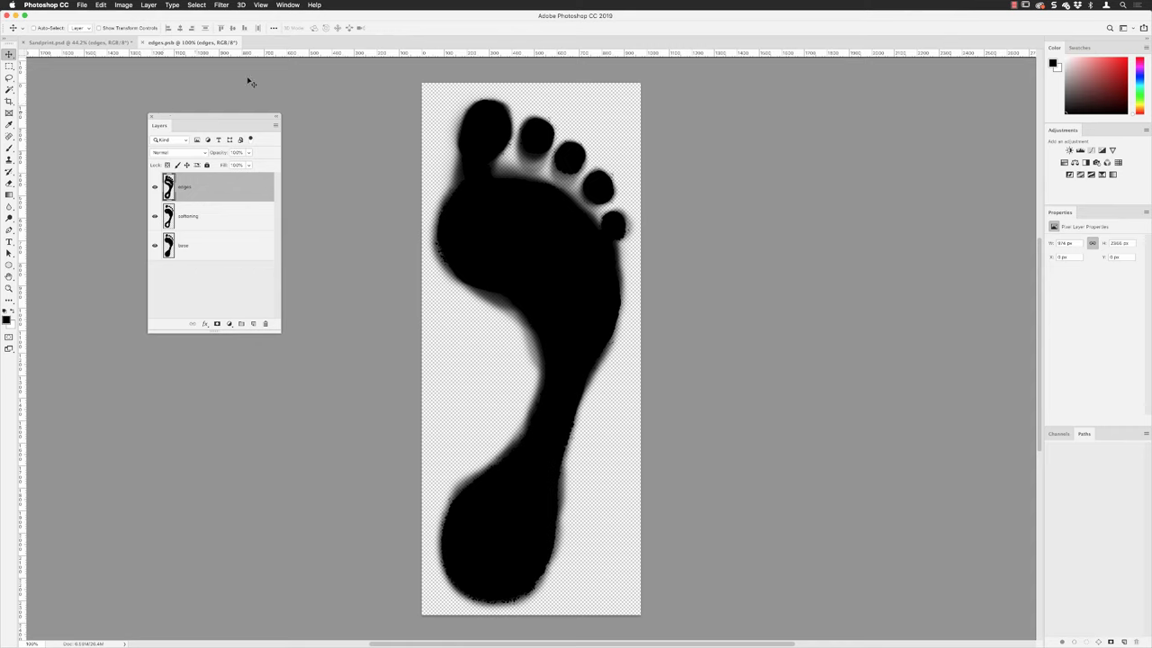
left_click(287, 5)
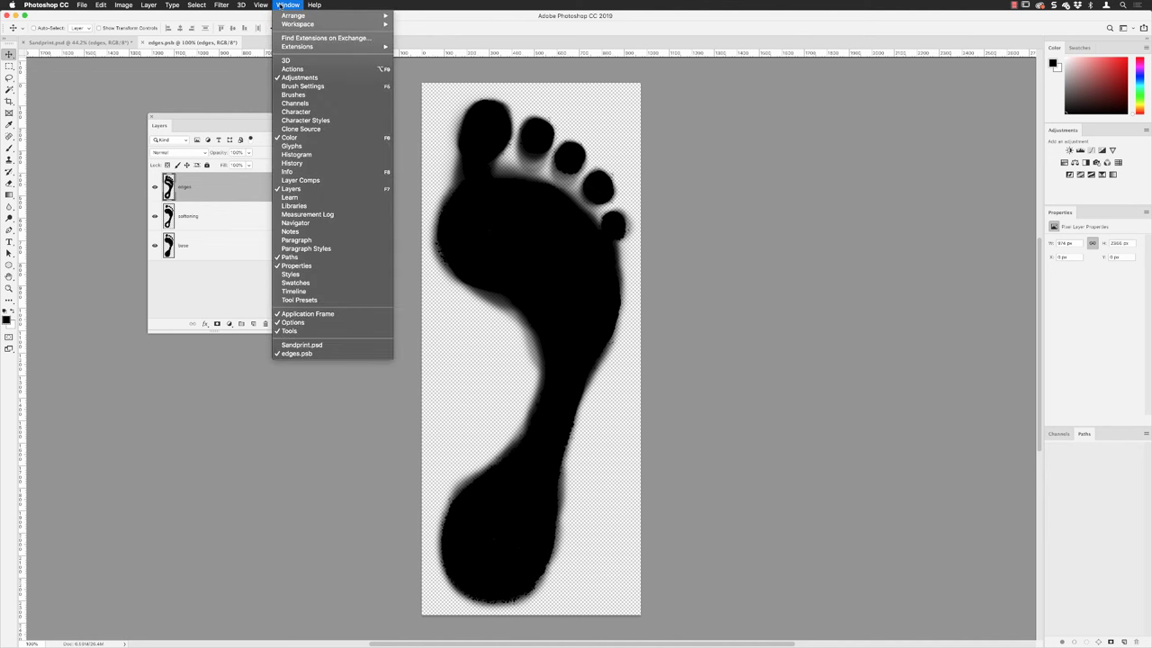
mouse_move(297, 15)
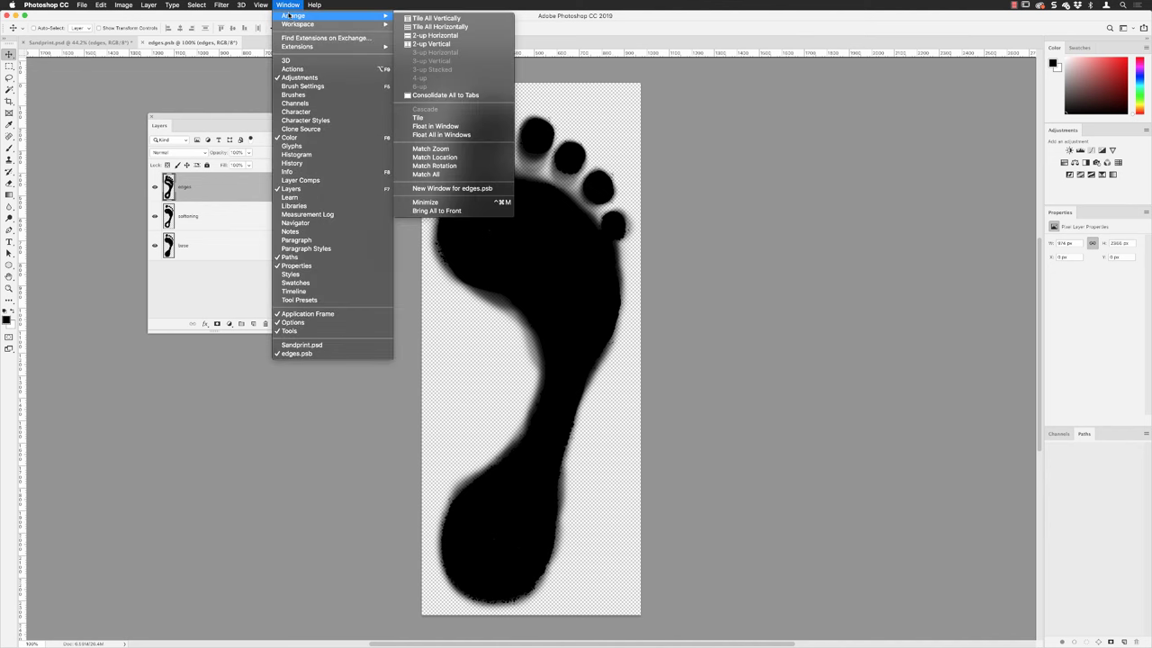
left_click(428, 43)
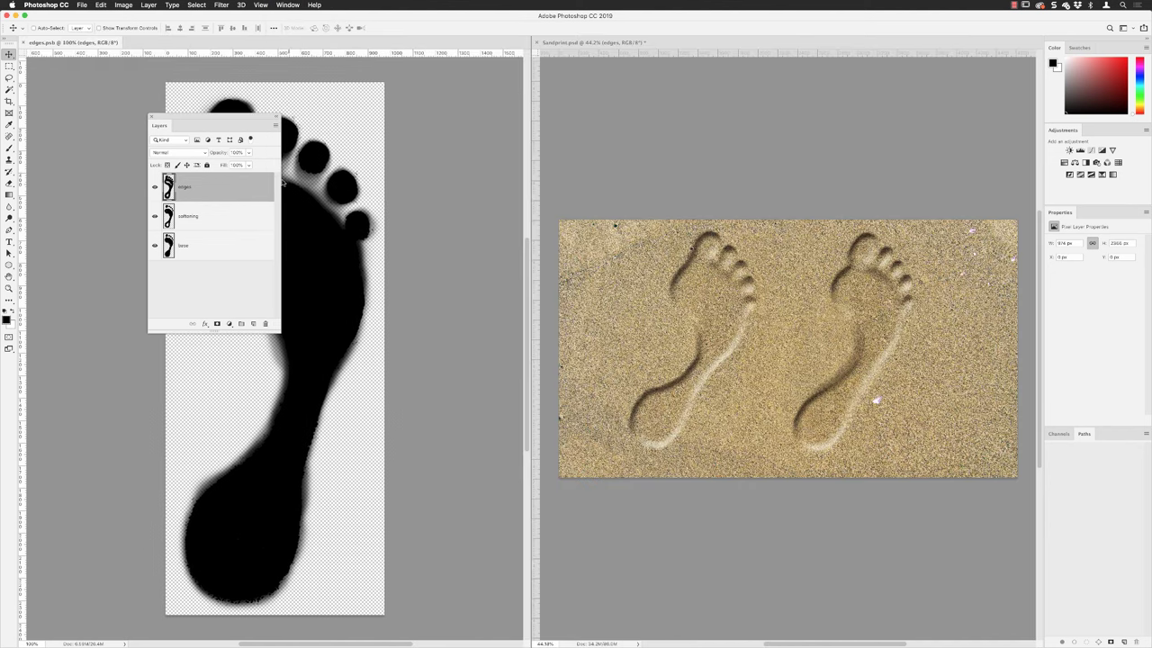
left_click_drag(226, 116, 124, 187)
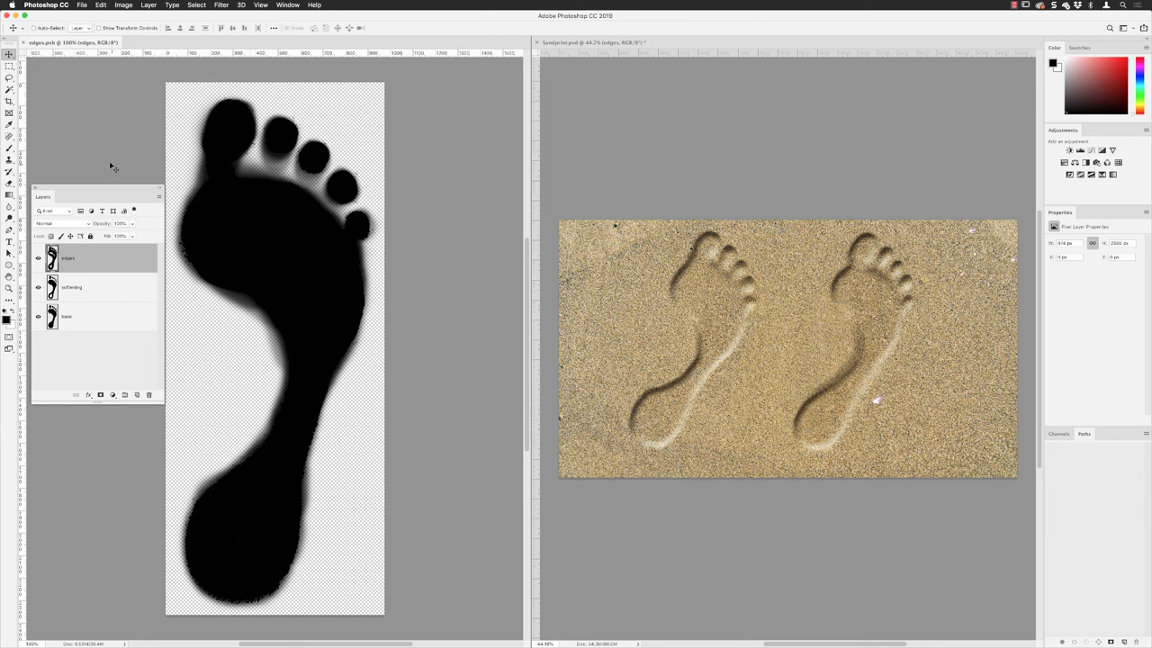
Set up a larger, softer Soft Round brush with the opacity lowered to 37%.
key("b")
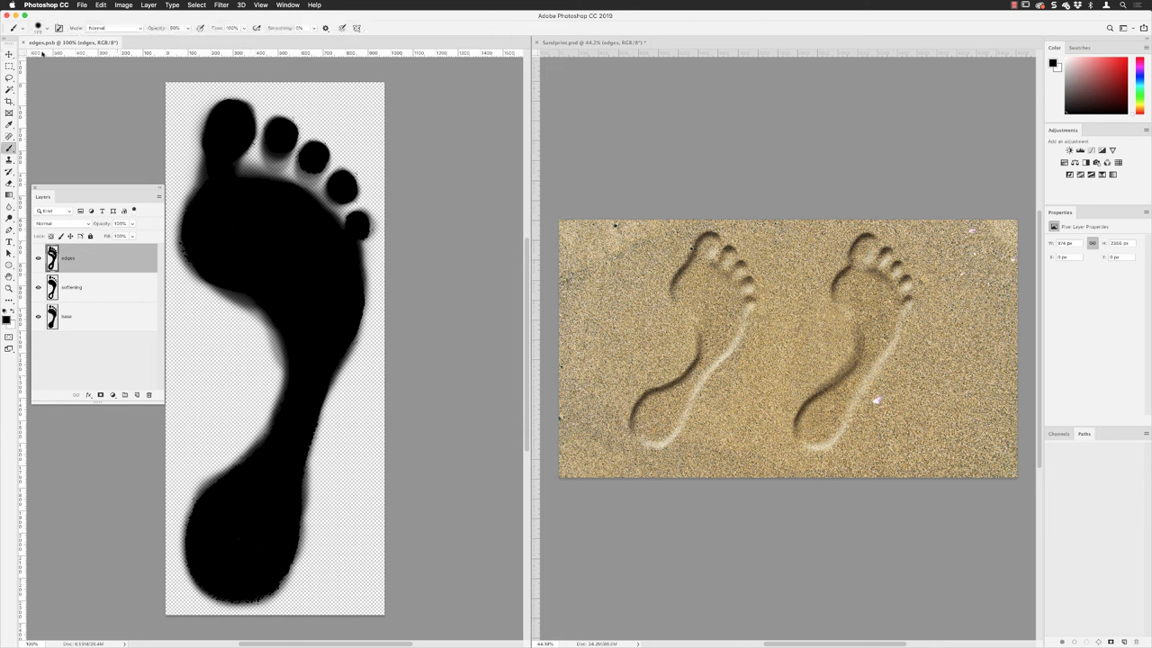
left_click(40, 28)
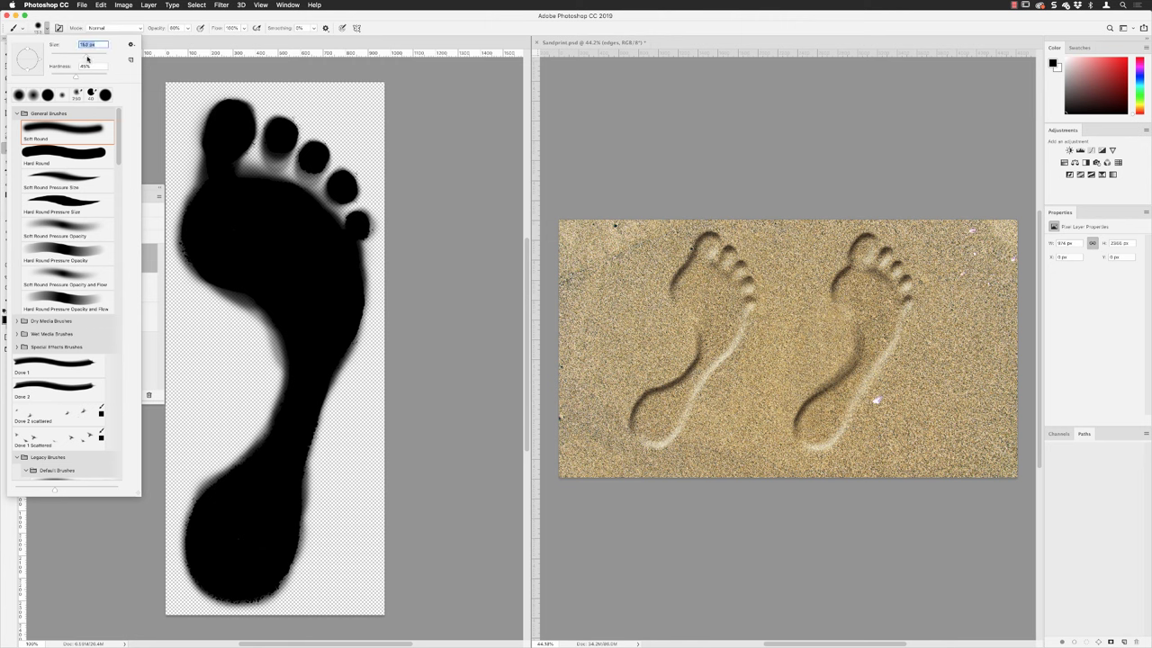
mouse_move(87, 59)
left_mouse_down()
mouse_move(104, 67)
mouse_move(91, 58)
left_mouse_up()
left_click_drag(74, 71, 54, 79)
key("Return")
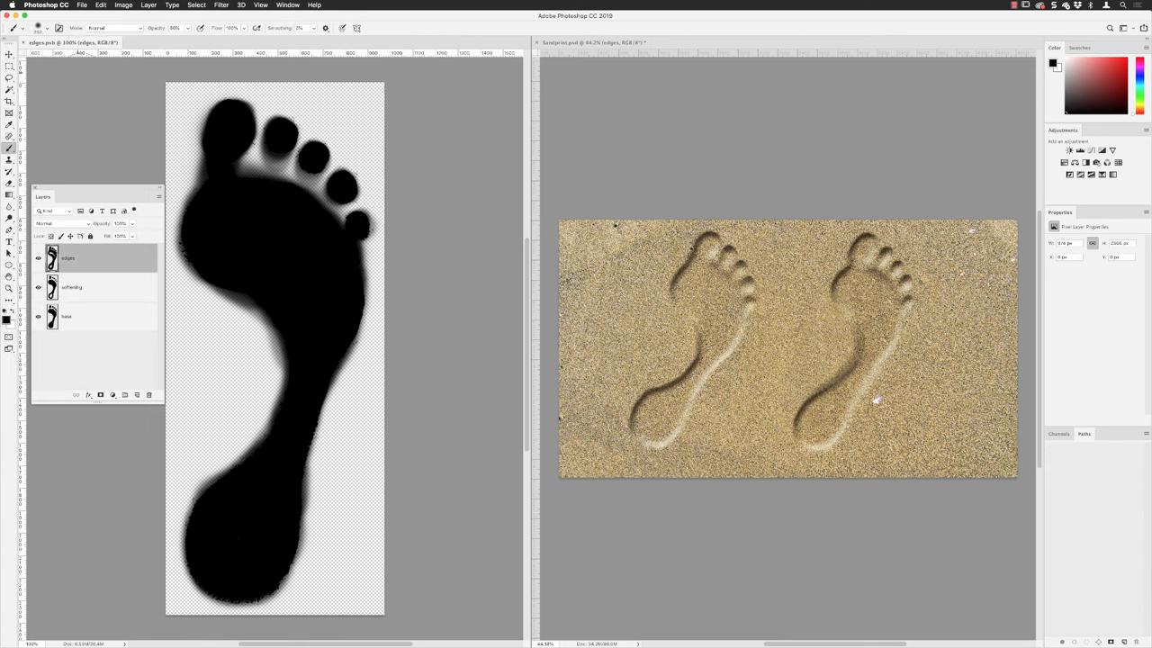
left_click_drag(161, 33, 148, 31)
Paint a soft fade along the inner arch on the edges layer and save the smart object to update the sand image.
mouse_move(270, 310)
left_mouse_down()
mouse_move(294, 407)
mouse_move(293, 372)
mouse_move(281, 407)
mouse_move(293, 366)
mouse_move(263, 457)
mouse_move(284, 414)
mouse_move(270, 444)
mouse_move(221, 505)
mouse_move(277, 440)
mouse_move(296, 387)
mouse_move(276, 307)
mouse_move(288, 349)
mouse_move(297, 334)
mouse_move(300, 370)
mouse_move(255, 466)
mouse_move(270, 464)
mouse_move(272, 246)
mouse_move(216, 211)
mouse_move(209, 233)
mouse_move(230, 271)
mouse_move(266, 298)
mouse_move(293, 341)
mouse_move(302, 330)
mouse_move(282, 433)
mouse_move(245, 484)
mouse_move(288, 404)
mouse_move(247, 464)
mouse_move(283, 415)
mouse_move(290, 360)
mouse_move(269, 453)
mouse_move(280, 442)
mouse_move(296, 332)
mouse_move(306, 392)
left_mouse_up()
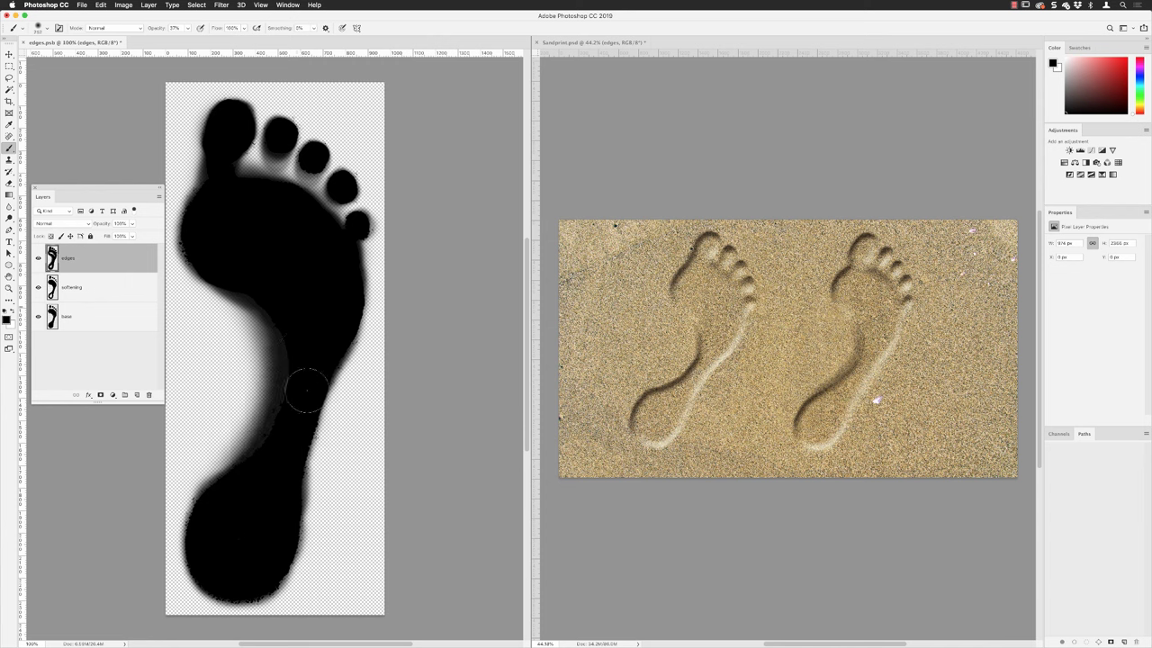
left_click(83, 6)
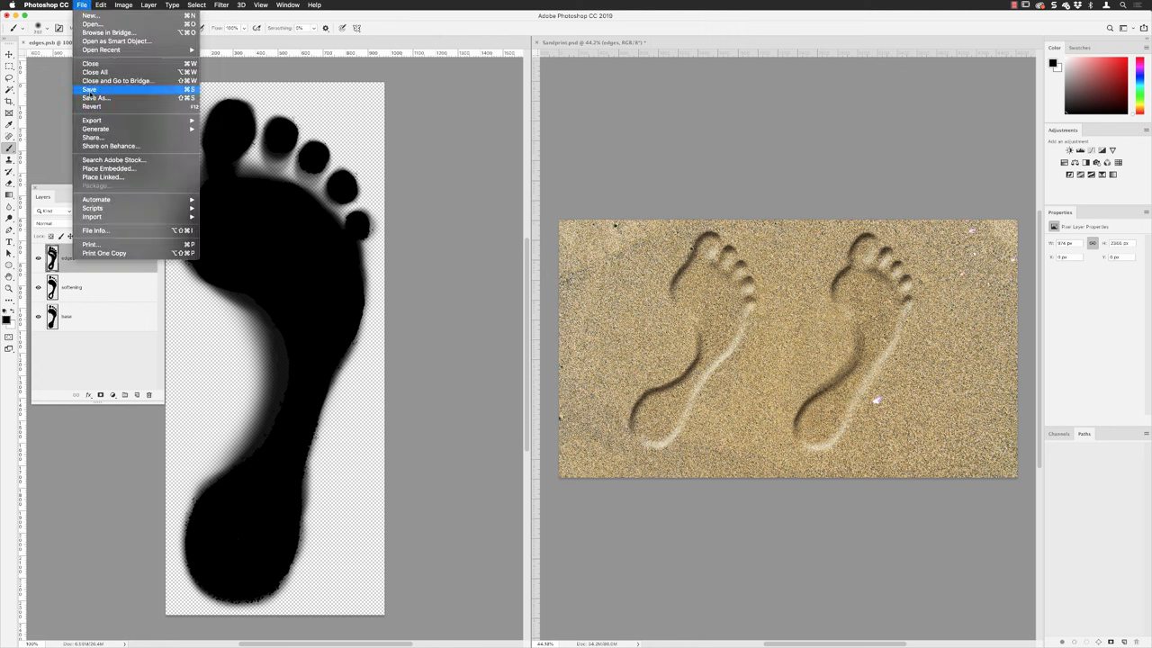
left_click(90, 90)
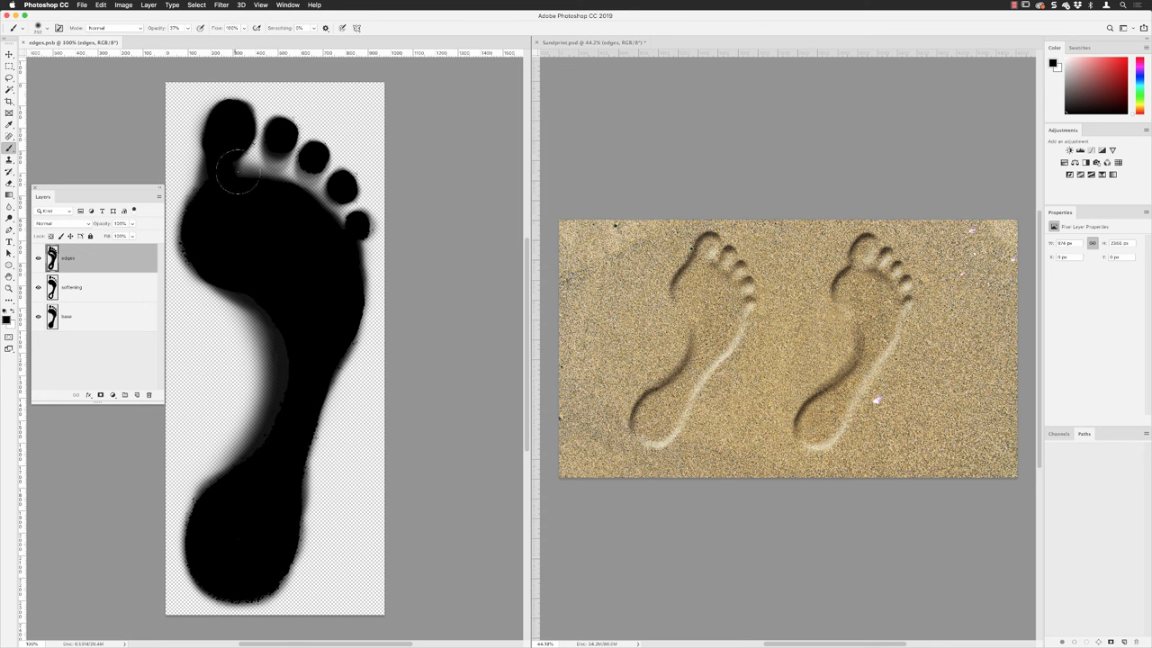
Try softening the gap between the toes and the ball of the foot with the brush, and save the smart object.
mouse_move(235, 171)
left_mouse_down()
mouse_move(230, 151)
mouse_move(256, 184)
mouse_move(292, 193)
mouse_move(324, 222)
mouse_move(330, 243)
left_mouse_up()
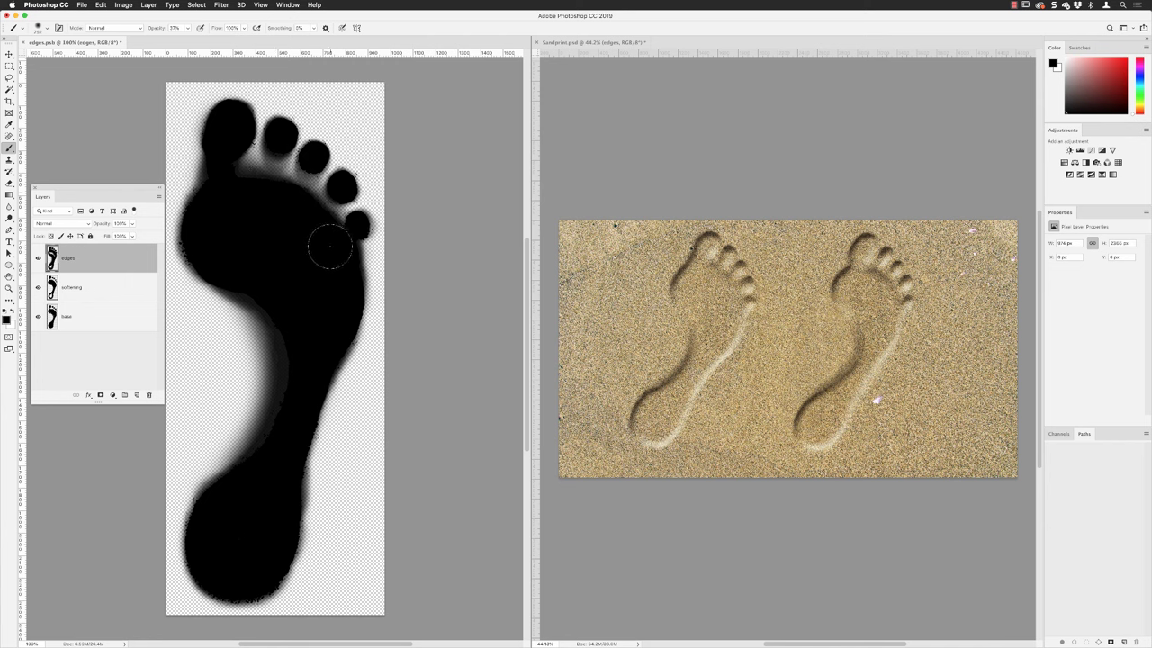
left_click(81, 4)
left_click(90, 89)
Undo the recent brush strokes around the toes and save the smart object again.
left_click(105, 5)
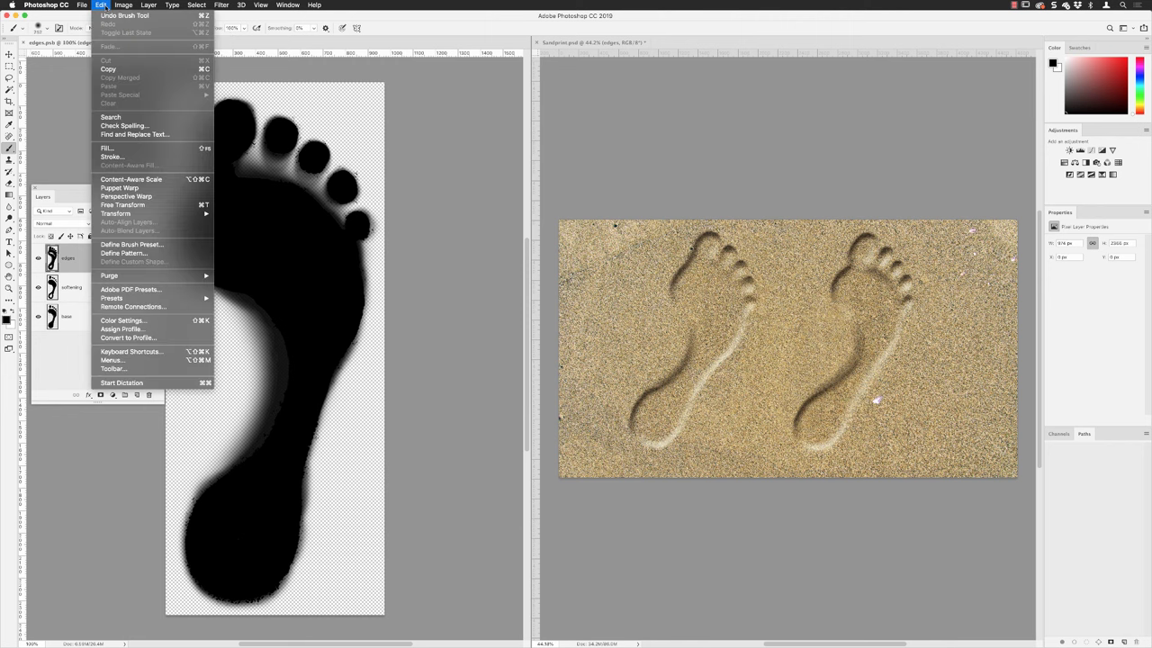
left_click(105, 19)
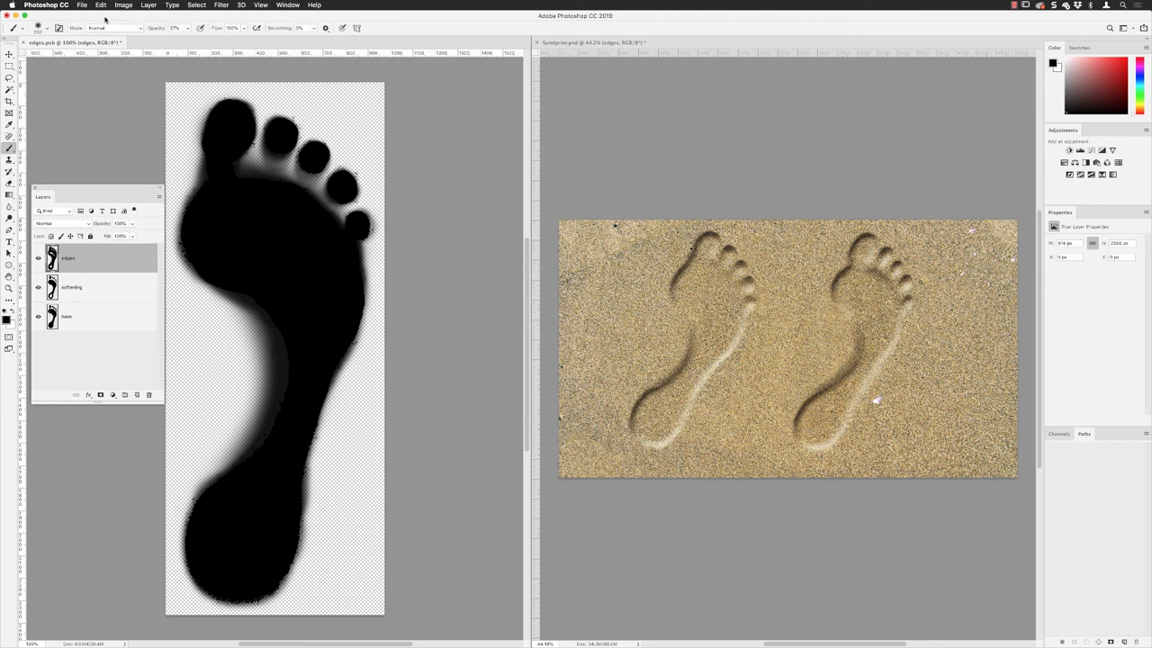
key("super+z")
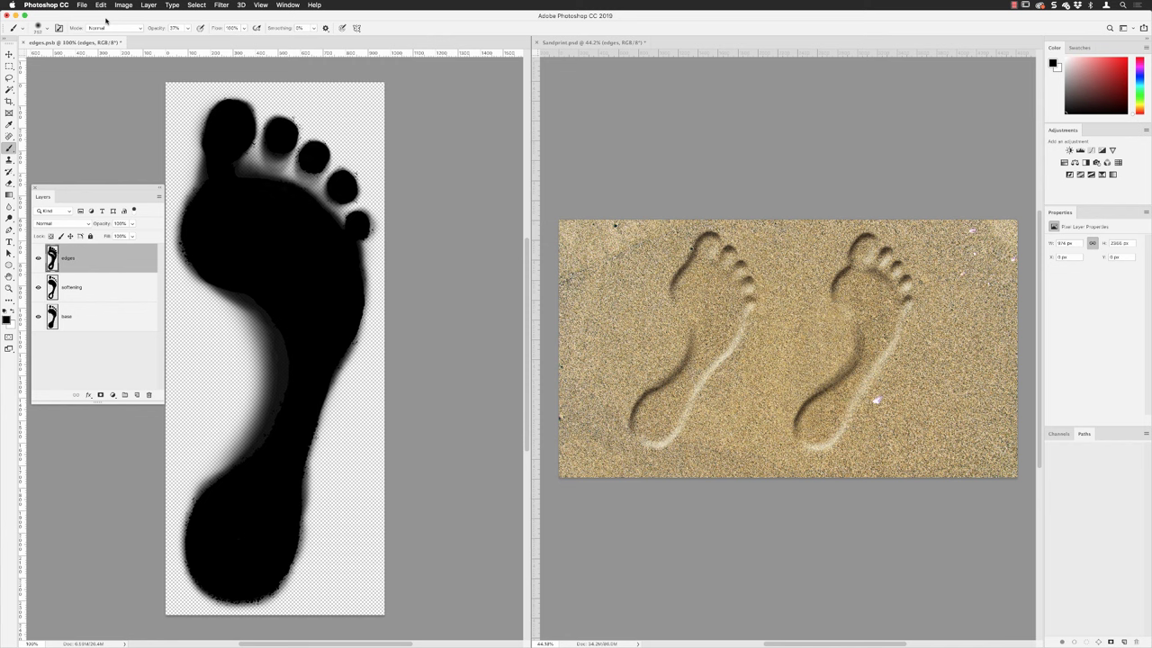
key("super+z")
left_click(82, 5)
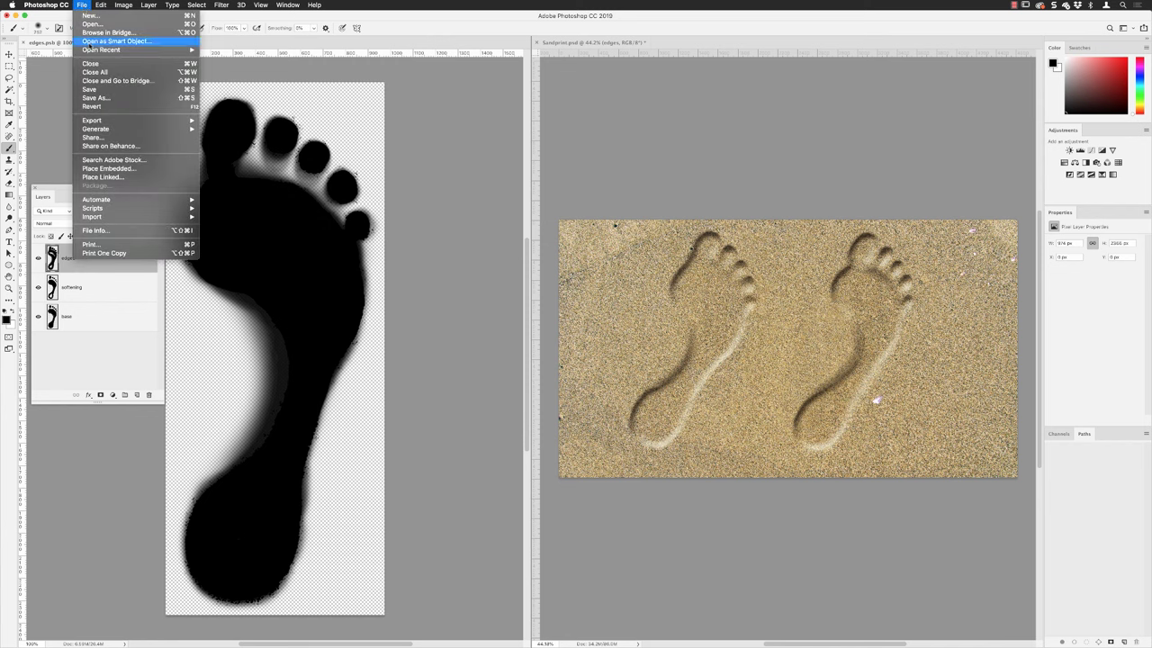
left_click(88, 91)
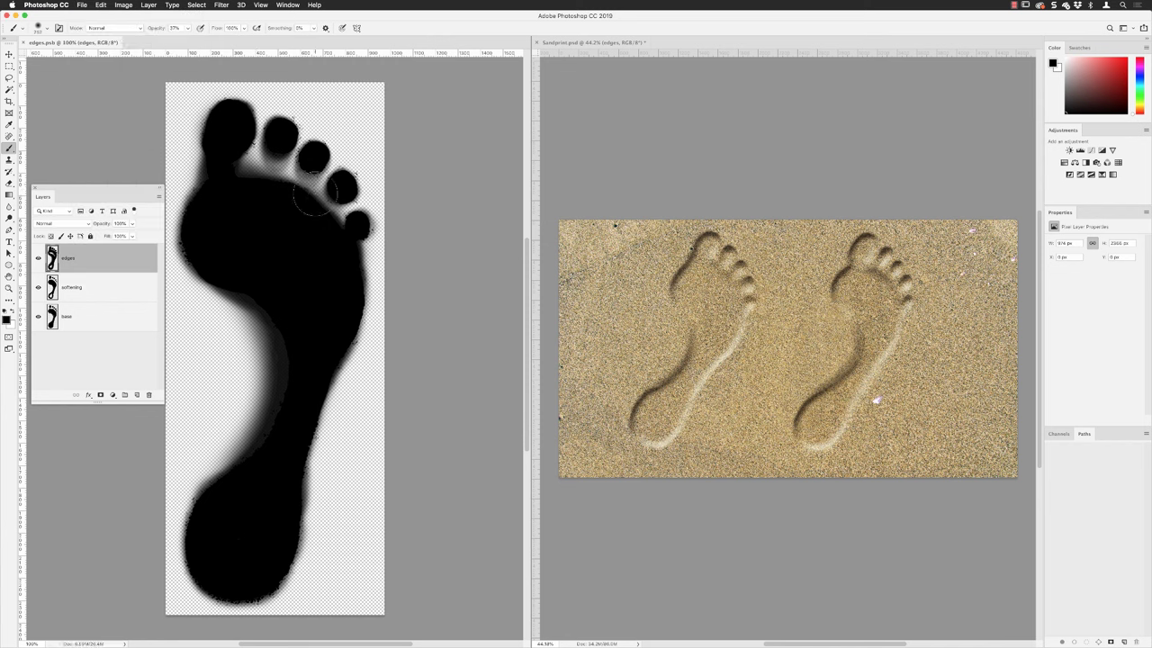